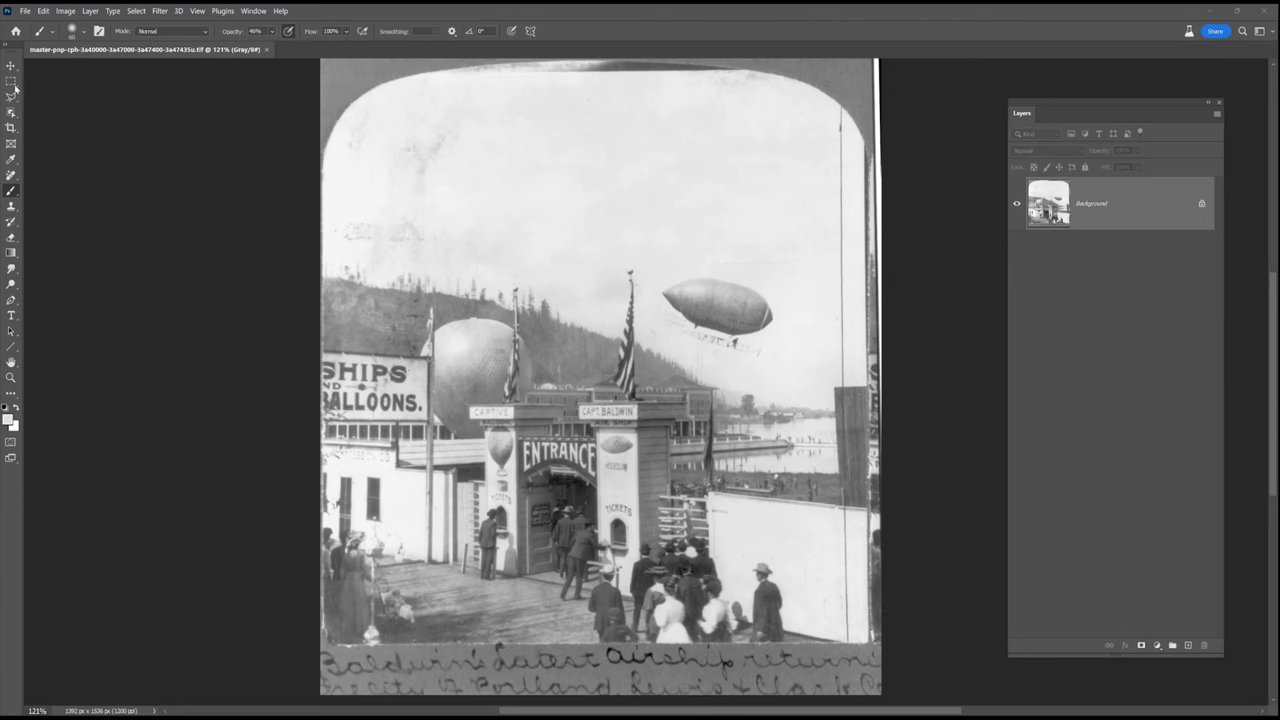
Crop the photo on all four sides to cut away the outer border and the handwritten caption
left_click(12, 130)
left_click_drag(600, 695, 605, 678)
left_click_drag(882, 374, 873, 376)
left_click_drag(331, 378, 330, 378)
left_click_drag(600, 87, 600, 100)
key("Return")
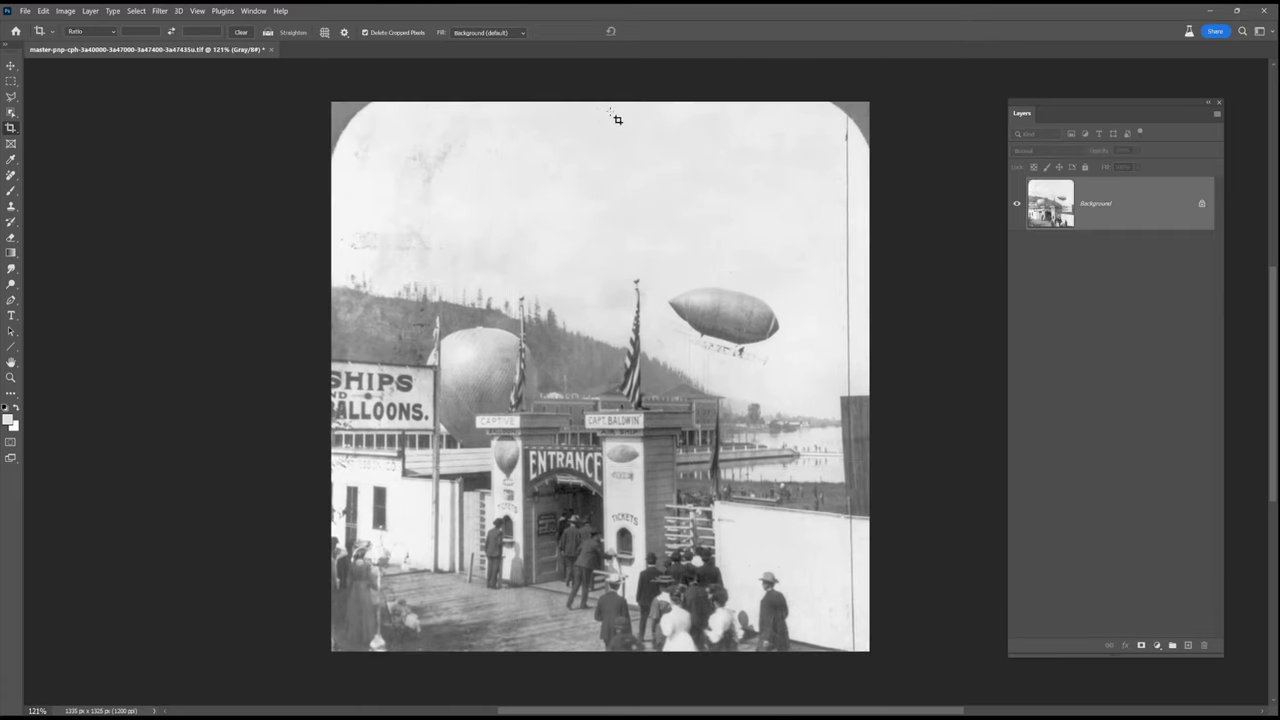
Paint out the rounded frame corners at the photo's upper left and upper right with the Remove tool
right_click(11, 176)
left_click(75, 187)
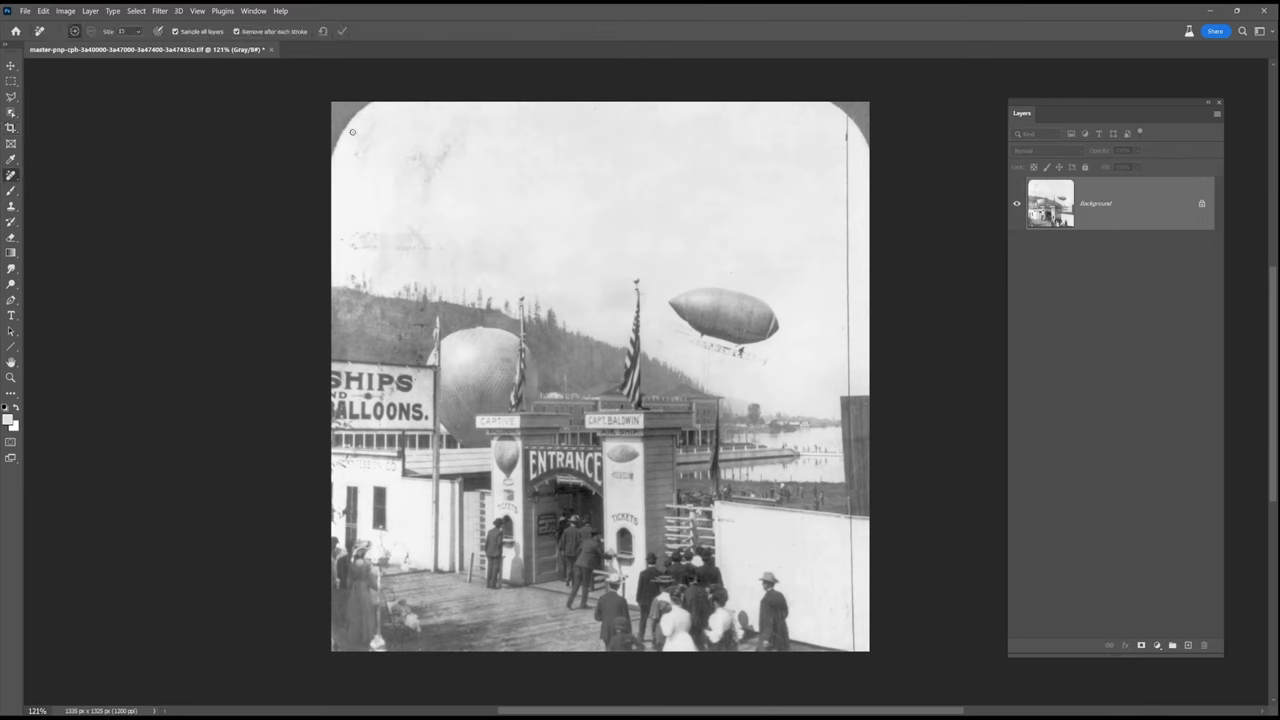
left_click_drag(338, 154, 325, 128)
key("bracketright")
key("bracketright")
key("bracketright")
key("bracketright")
mouse_move(829, 94)
left_mouse_down()
mouse_move(884, 80)
mouse_move(885, 160)
left_mouse_up()
Remove the stains and specks in the upper-left sky with the Remove tool at brush size 90
key("bracketright")
key("bracketright")
left_click_drag(455, 147, 412, 174)
left_click_drag(366, 129, 356, 142)
left_click_drag(430, 241, 356, 243)
left_click(395, 265)
left_click(428, 211)
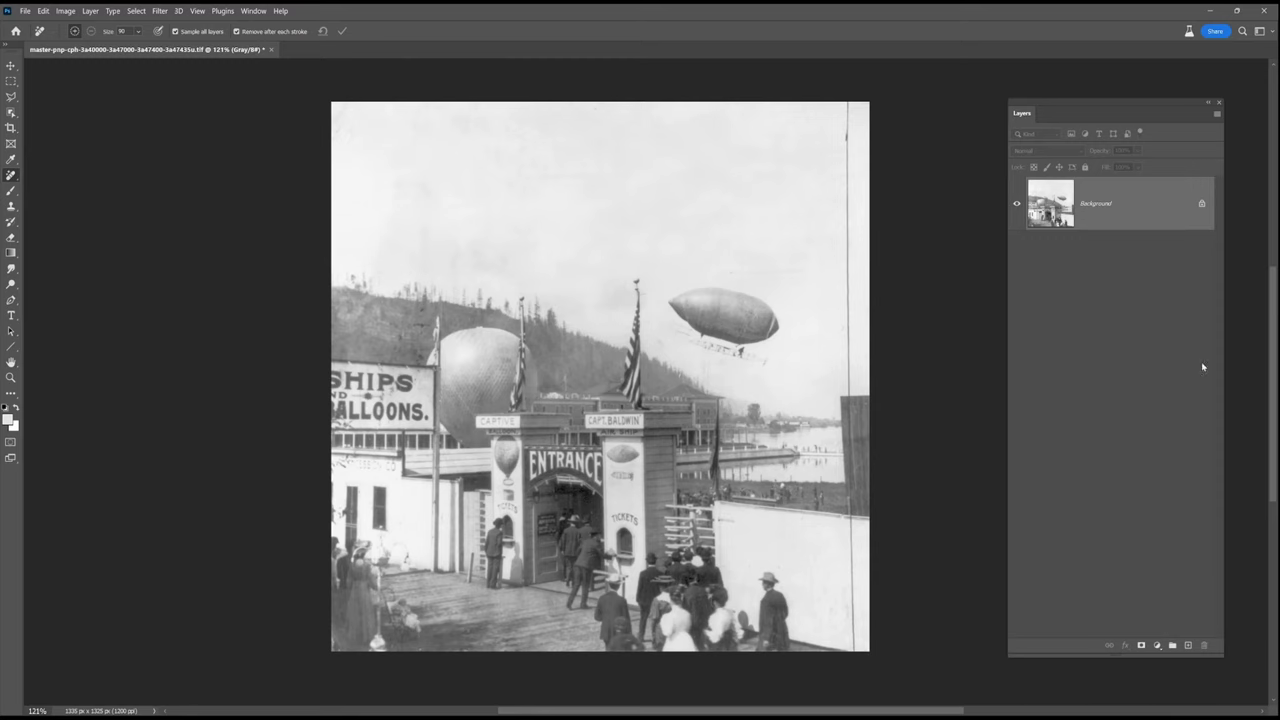
Add a Curves adjustment layer and darken the washed-out tones with on-image curve adjustments
left_click(1146, 650)
left_click(1180, 493)
left_click_drag(870, 329, 201, 165)
left_click(80, 214)
left_click_drag(586, 202, 423, 516)
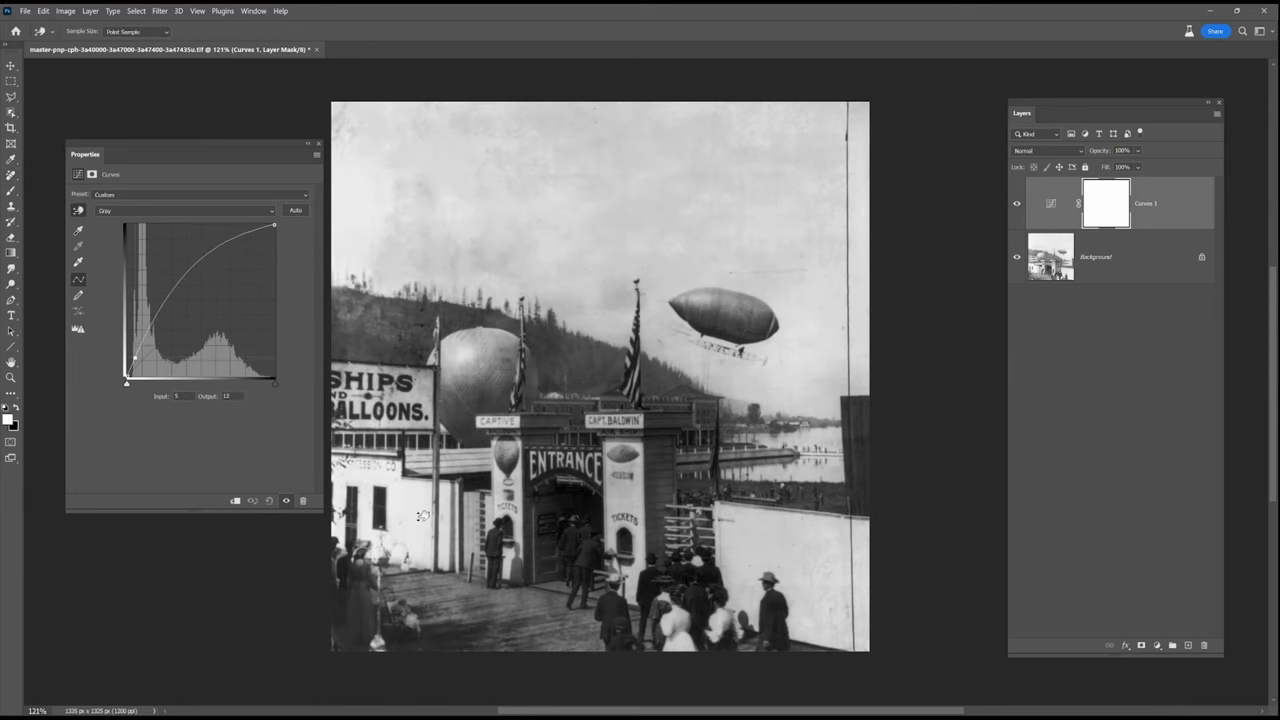
left_click_drag(656, 496, 596, 220)
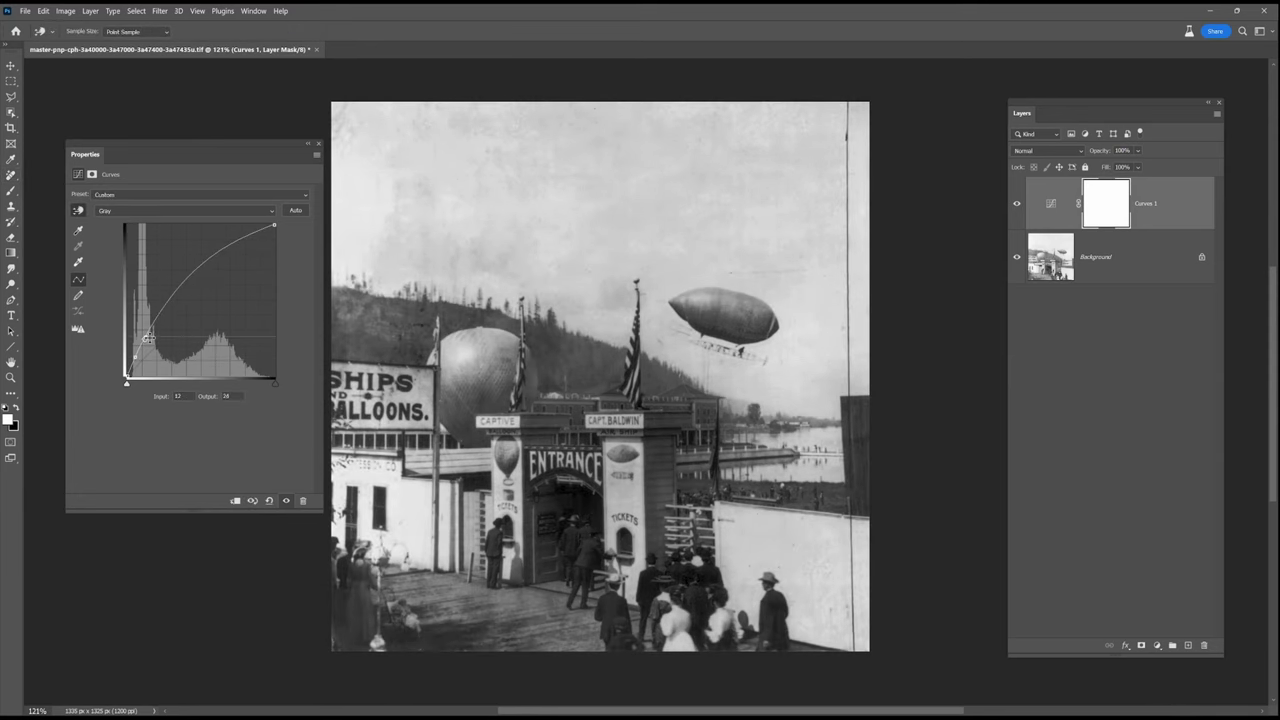
Fine-tune the curve's existing points to balance the photo's light and middle tones
left_click_drag(206, 256, 211, 261)
left_click_drag(264, 225, 274, 225)
mouse_move(147, 336)
left_mouse_down()
mouse_move(160, 268)
mouse_move(155, 328)
left_mouse_up()
left_click_drag(211, 261, 212, 262)
left_click_drag(155, 328, 154, 326)
left_click_drag(211, 262, 212, 258)
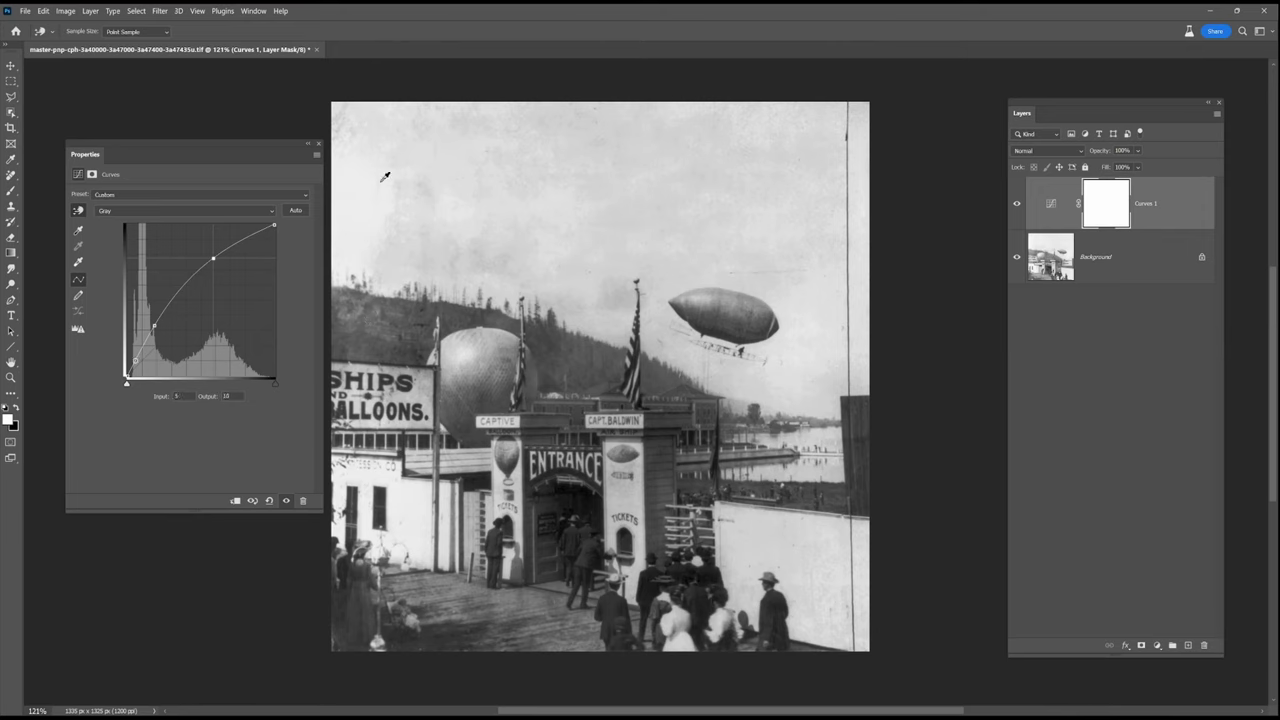
Add a Levels adjustment layer with the white input level at 241
left_click(1157, 645)
left_click(1172, 478)
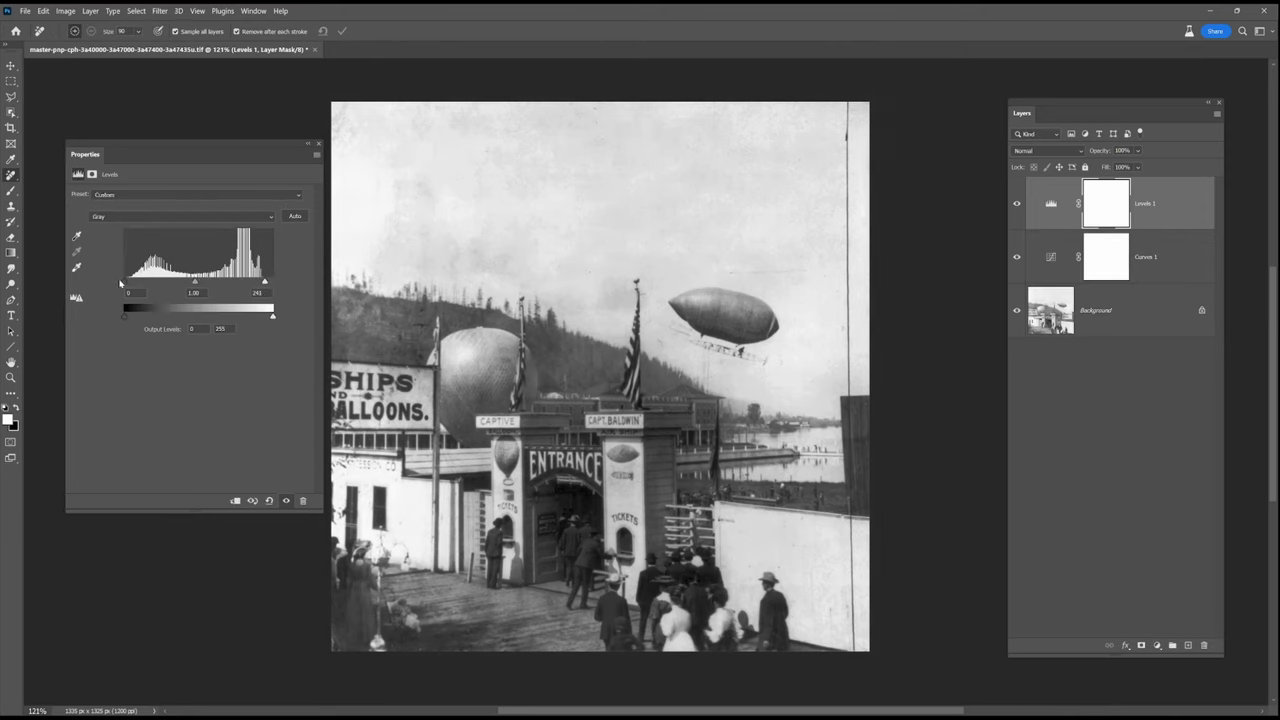
Add a second Levels adjustment layer with midtones at 0.65 and the white input level at 194
left_click(1157, 645)
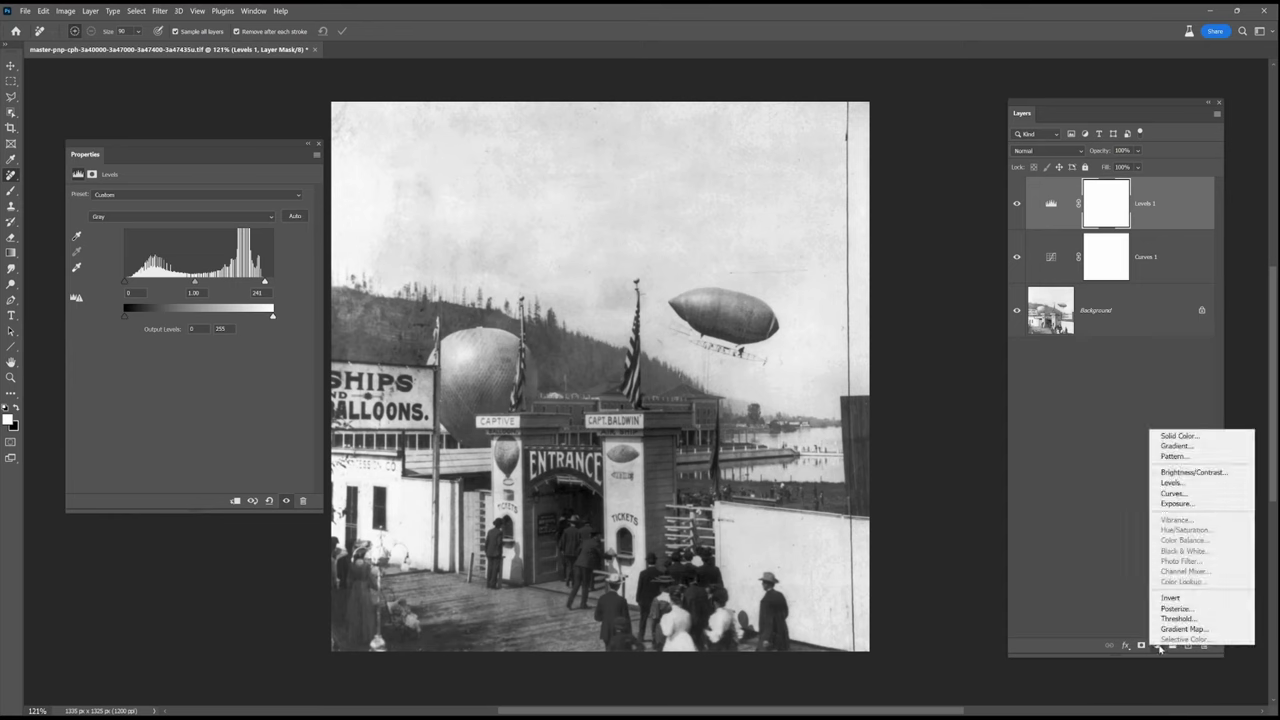
left_click(1171, 484)
left_click_drag(199, 283, 251, 283)
mouse_move(125, 282)
left_mouse_down()
mouse_move(140, 282)
mouse_move(125, 283)
left_mouse_up()
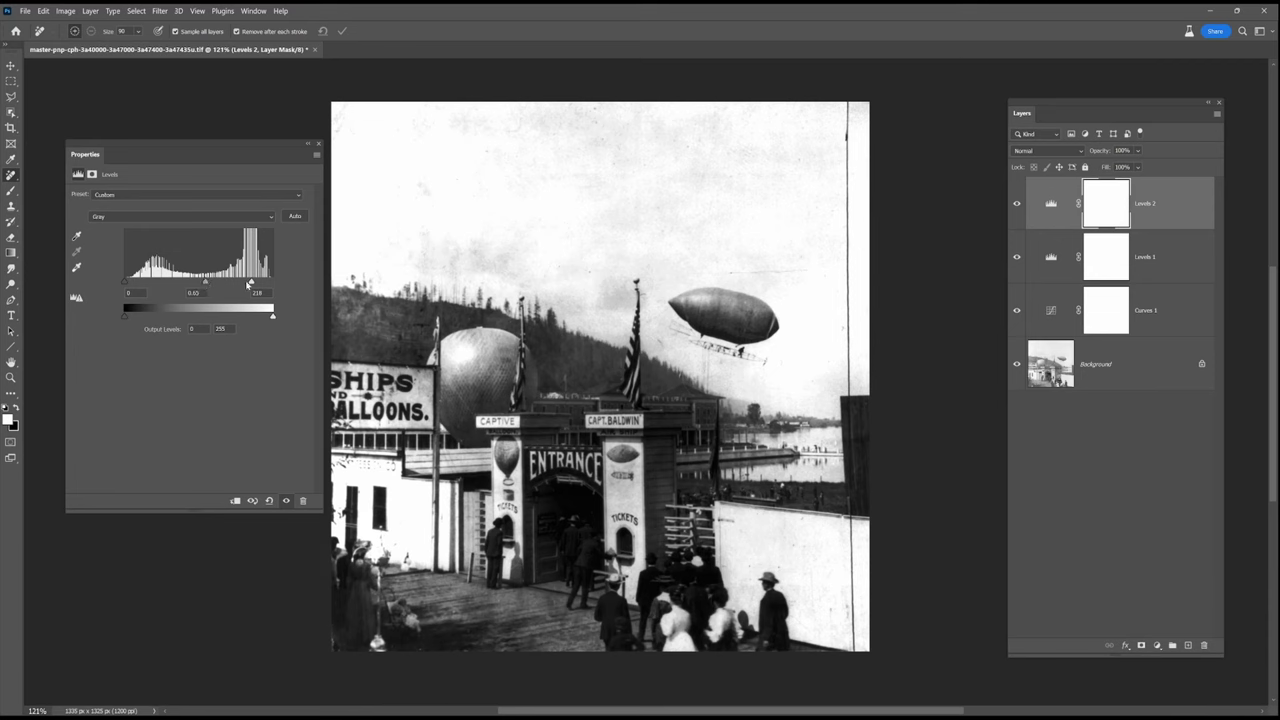
left_click_drag(249, 283, 238, 284)
Mask the second Levels layer with a diagonal gradient so it affects only the photo's lower-left area
left_click(1088, 216)
left_click(12, 253)
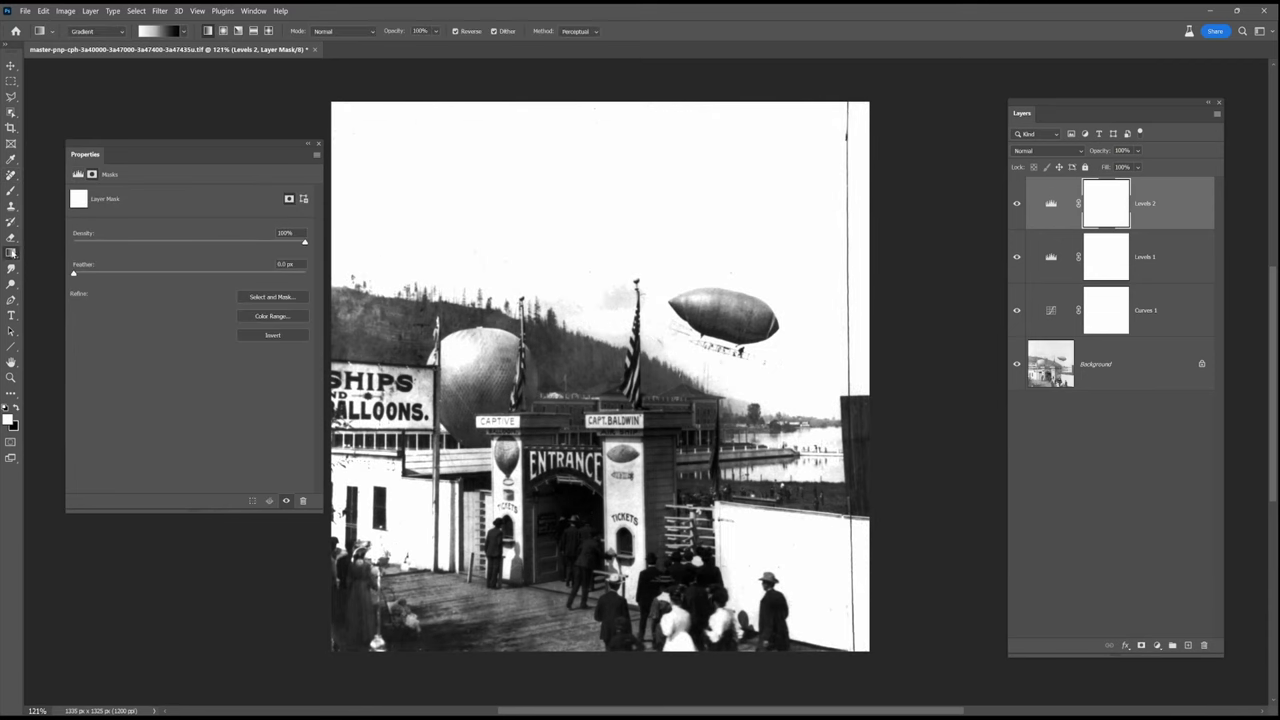
left_click_drag(341, 636, 577, 328)
Set the second Levels layer's midtones to 0.75 and white input to 255, and adjust its black input level
left_click(1016, 206)
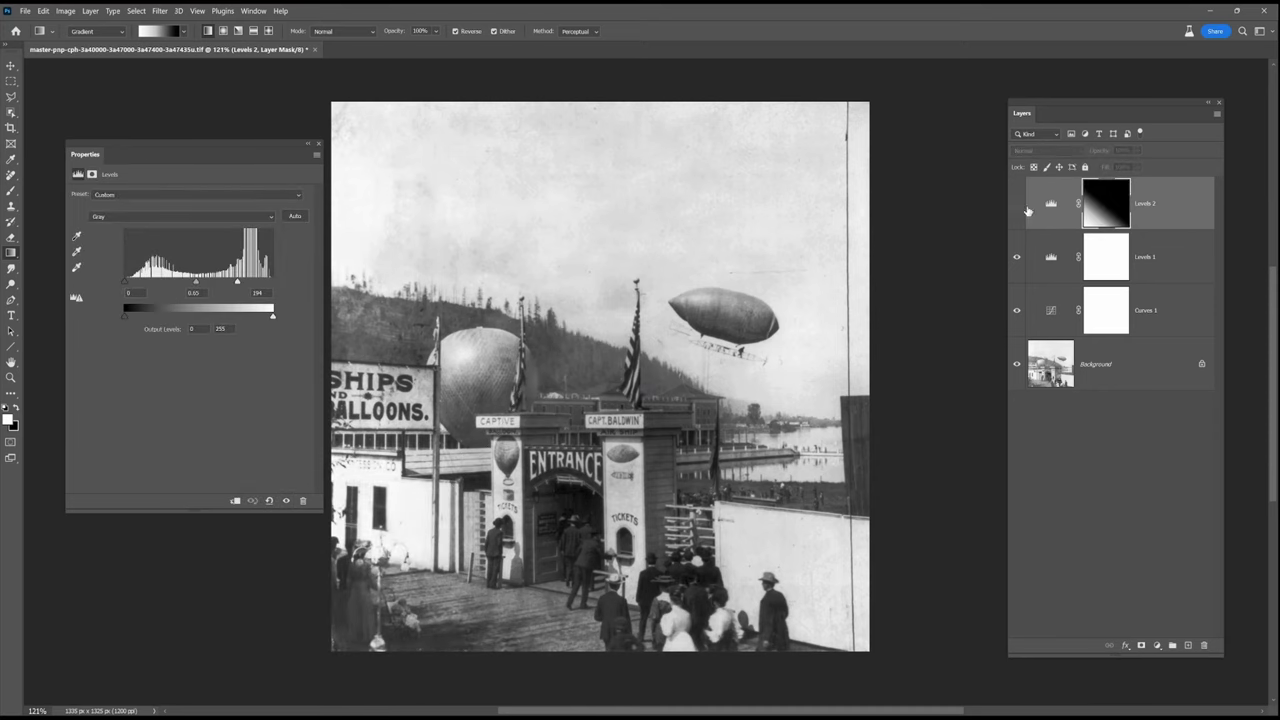
left_click_drag(252, 287, 208, 280)
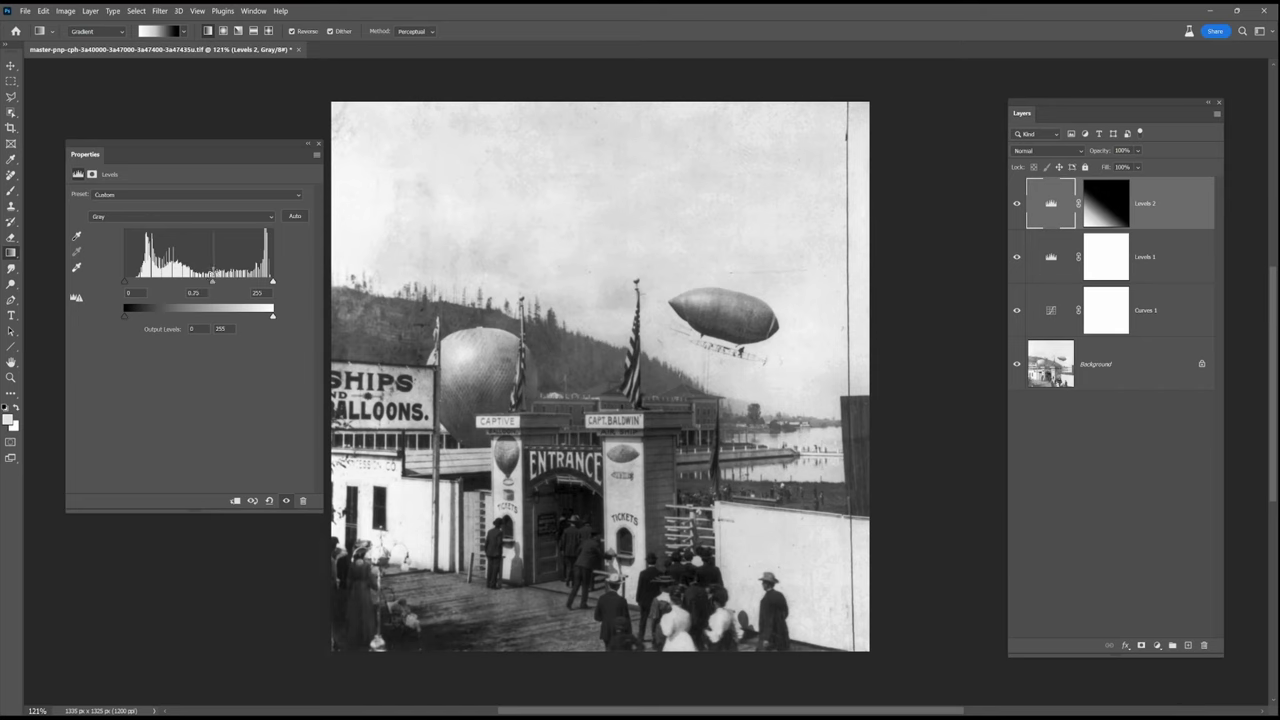
mouse_move(131, 284)
left_mouse_down()
mouse_move(202, 284)
mouse_move(132, 285)
mouse_move(144, 281)
left_mouse_up()
Compare the photo with and without the second Levels layer and the Curves layer
left_click(1104, 410)
mouse_move(1018, 205)
left_mouse_down()
mouse_move(1031, 328)
mouse_move(1018, 205)
left_mouse_up()
left_click(1017, 310)
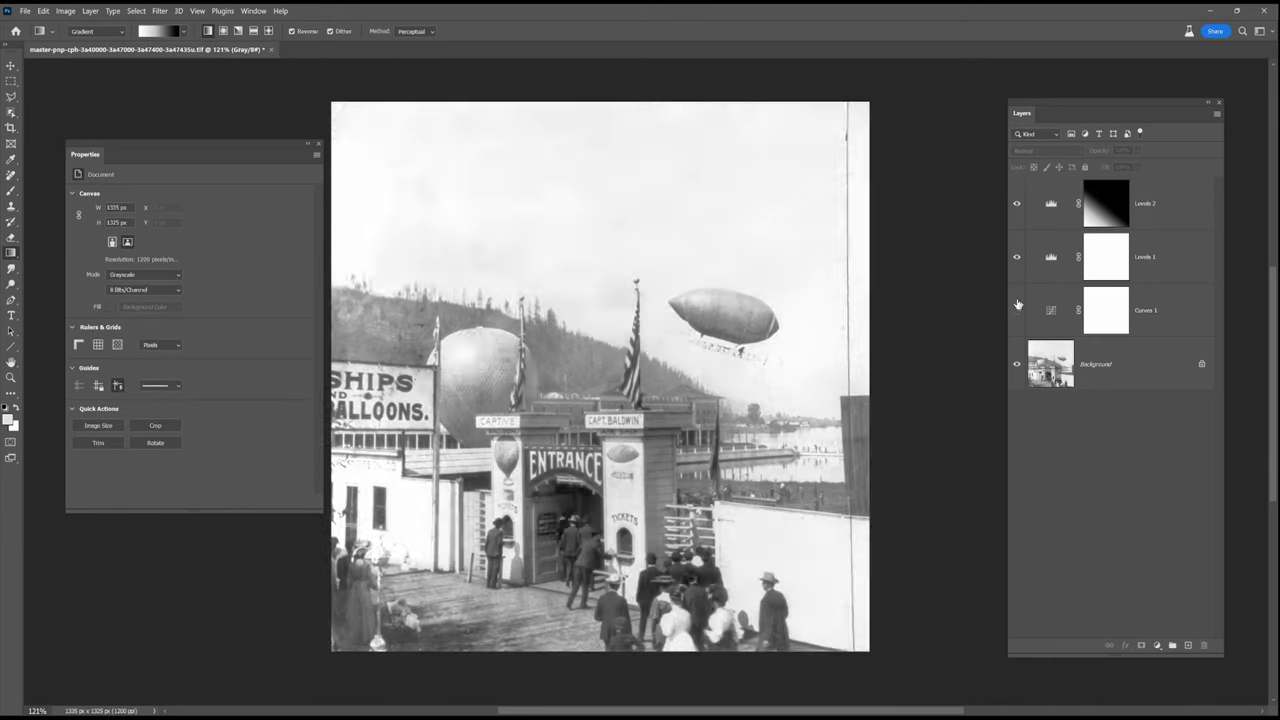
left_click(1017, 310)
Slightly lower the opacity of the Curves adjustment layer
left_click(1163, 293)
left_click(1216, 114)
left_click(1138, 151)
left_click(1138, 151)
mouse_move(1167, 165)
left_mouse_down()
mouse_move(1140, 166)
mouse_move(1157, 166)
left_mouse_up()
Compare both Levels layers on and off, and slightly lower the first Levels layer's white input level
left_click(1016, 259)
left_click(1016, 259)
left_click(1017, 205)
left_click(1016, 204)
left_click(1050, 256)
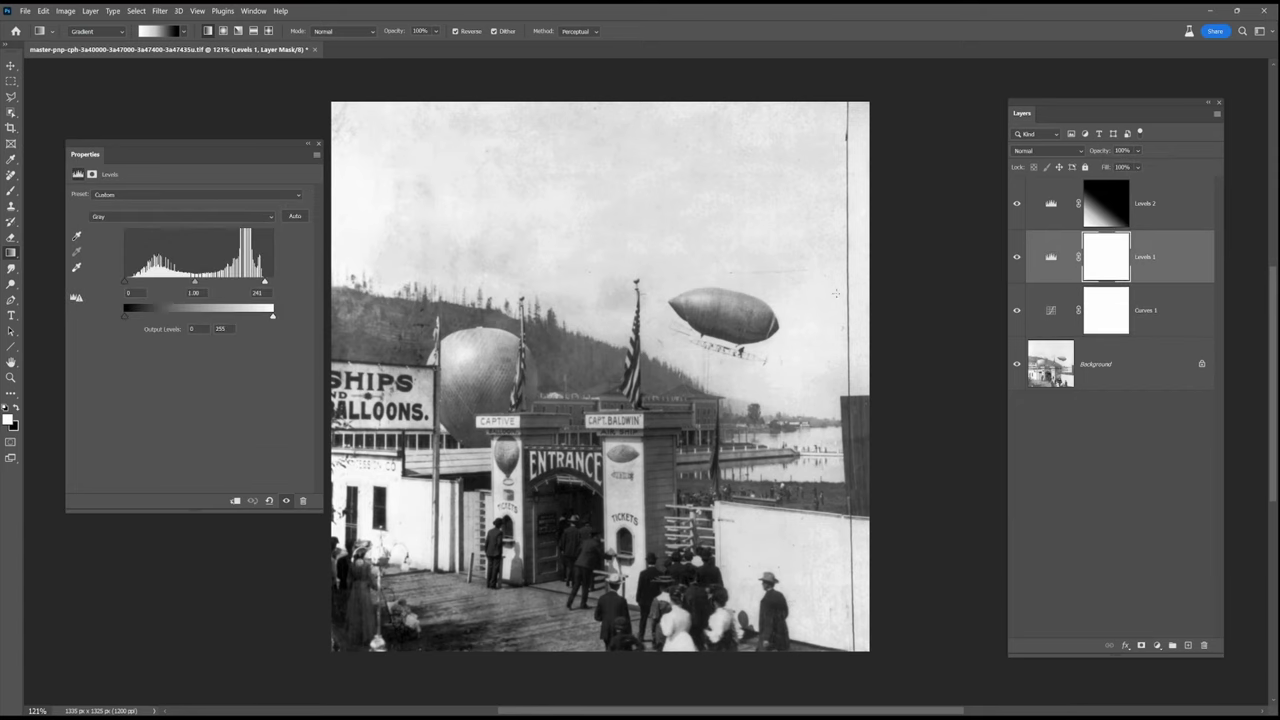
left_click_drag(269, 282, 263, 282)
left_click(319, 144)
Add an empty layer above the second Levels layer
left_click(1166, 190)
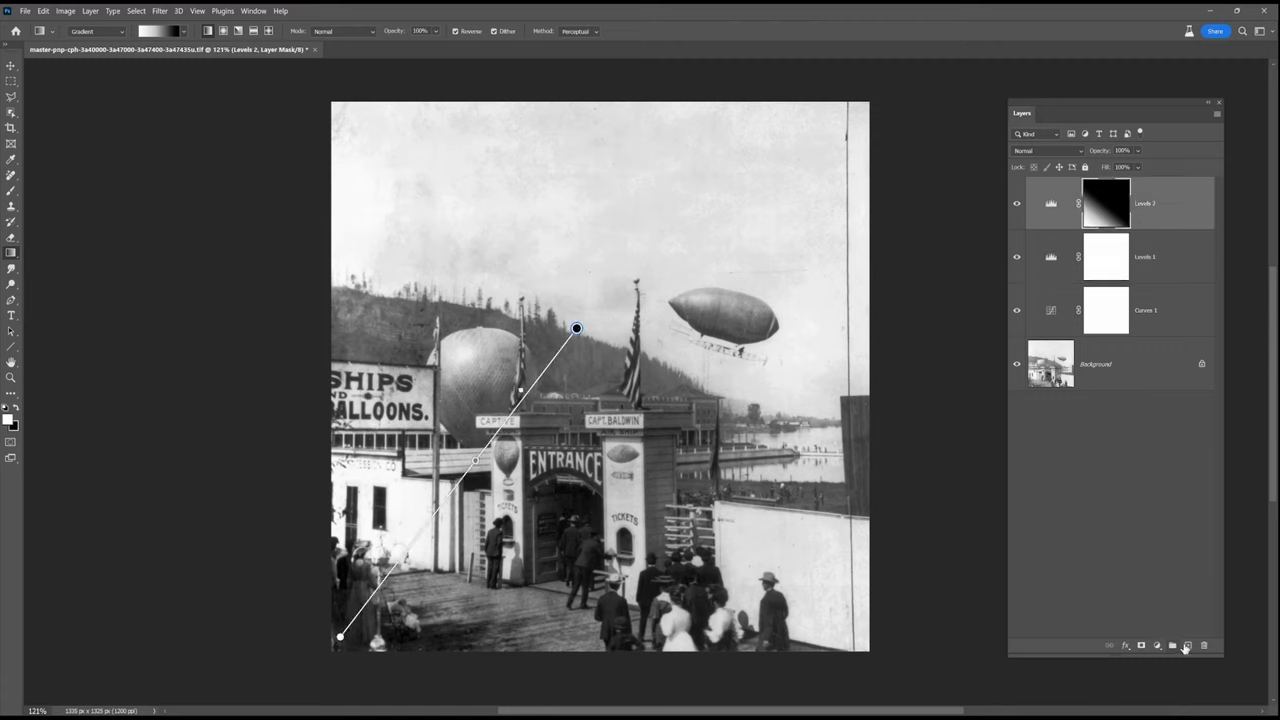
left_click(1187, 645)
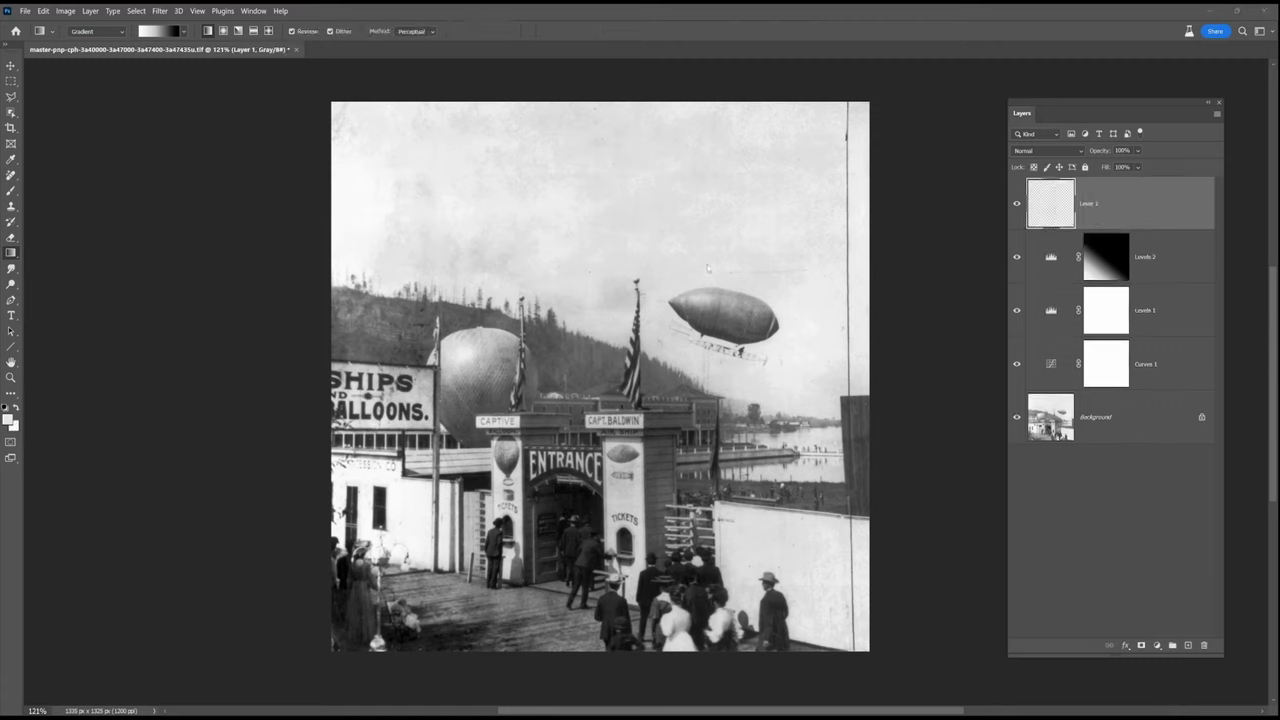
left_click(163, 12)
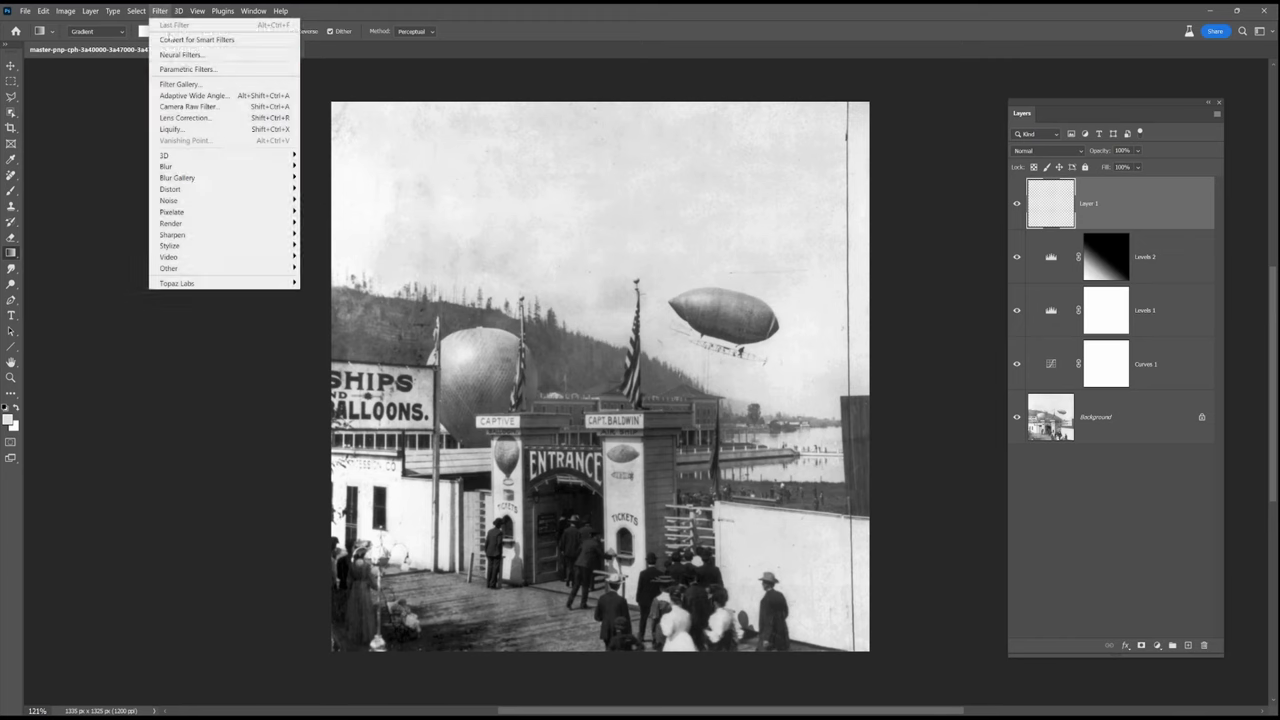
Duplicate all the layers and merge the copies into a single layer on top
left_click(1113, 418, "shift")
key("ctrl+j")
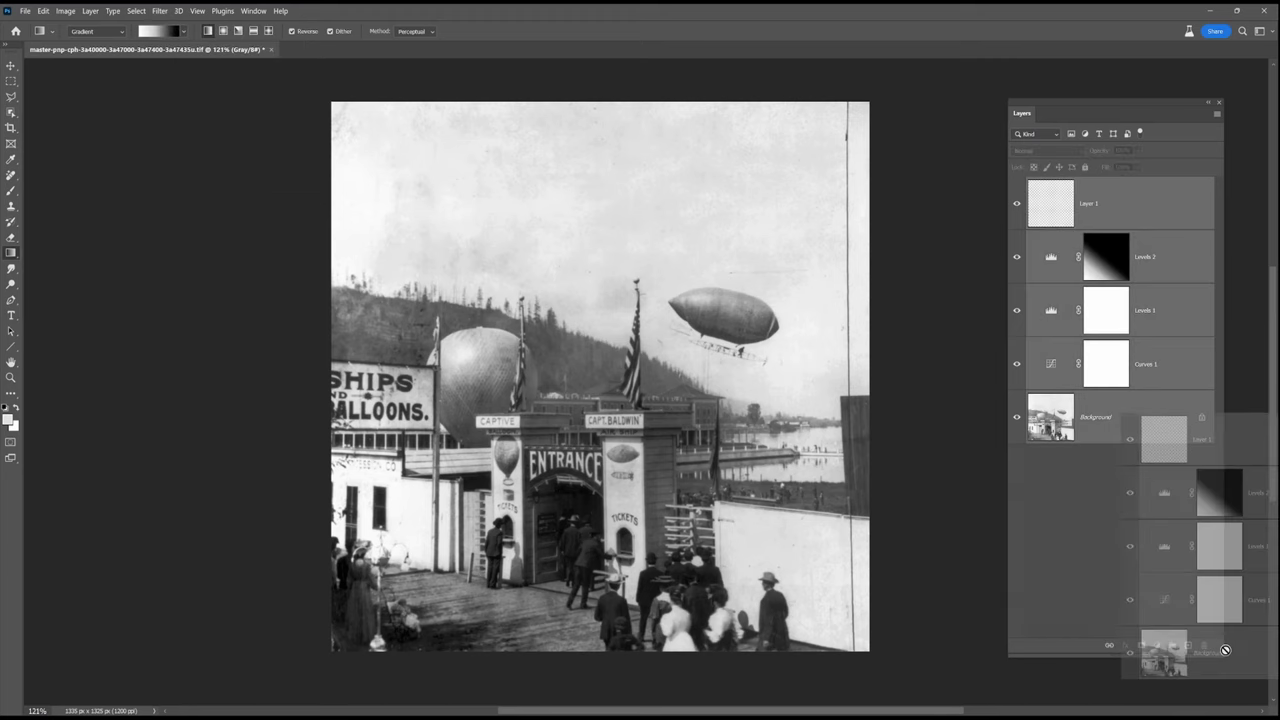
right_click(1142, 213)
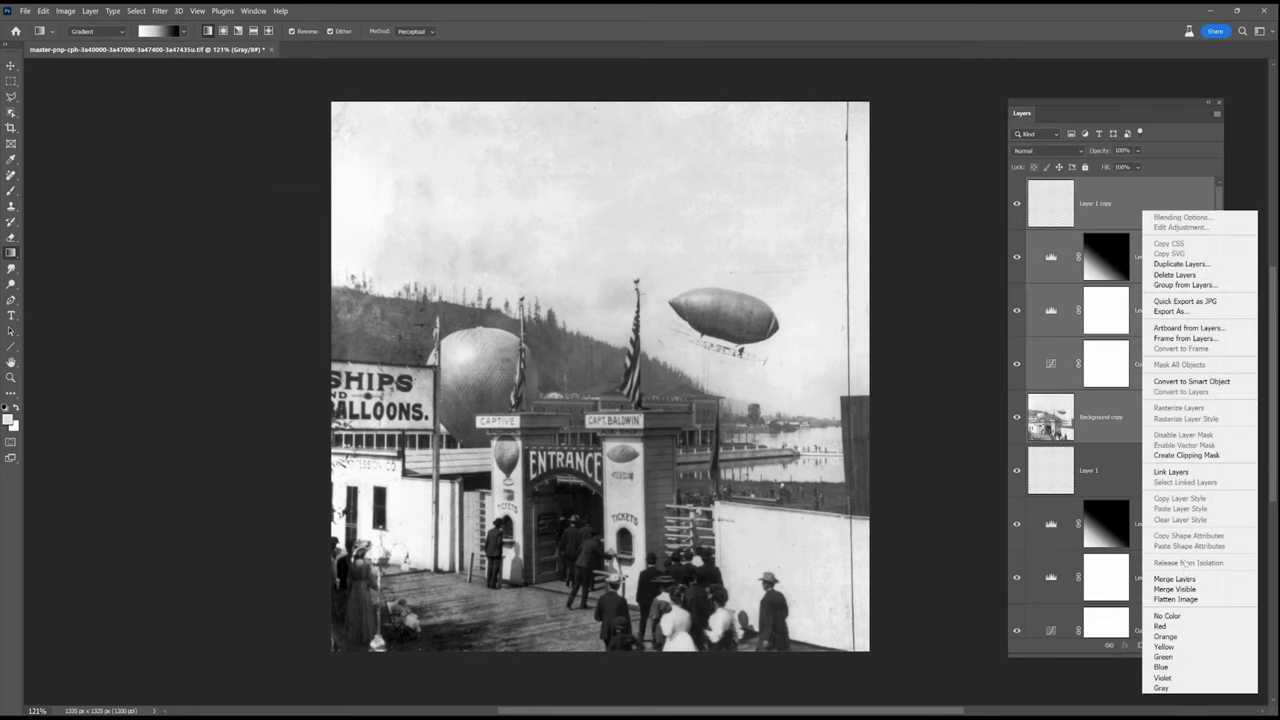
left_click(1170, 579)
Apply the Photo Restoration neural filter to the merged layer with photo enhancement at 50 and scratch reduction at 0
left_click(160, 11)
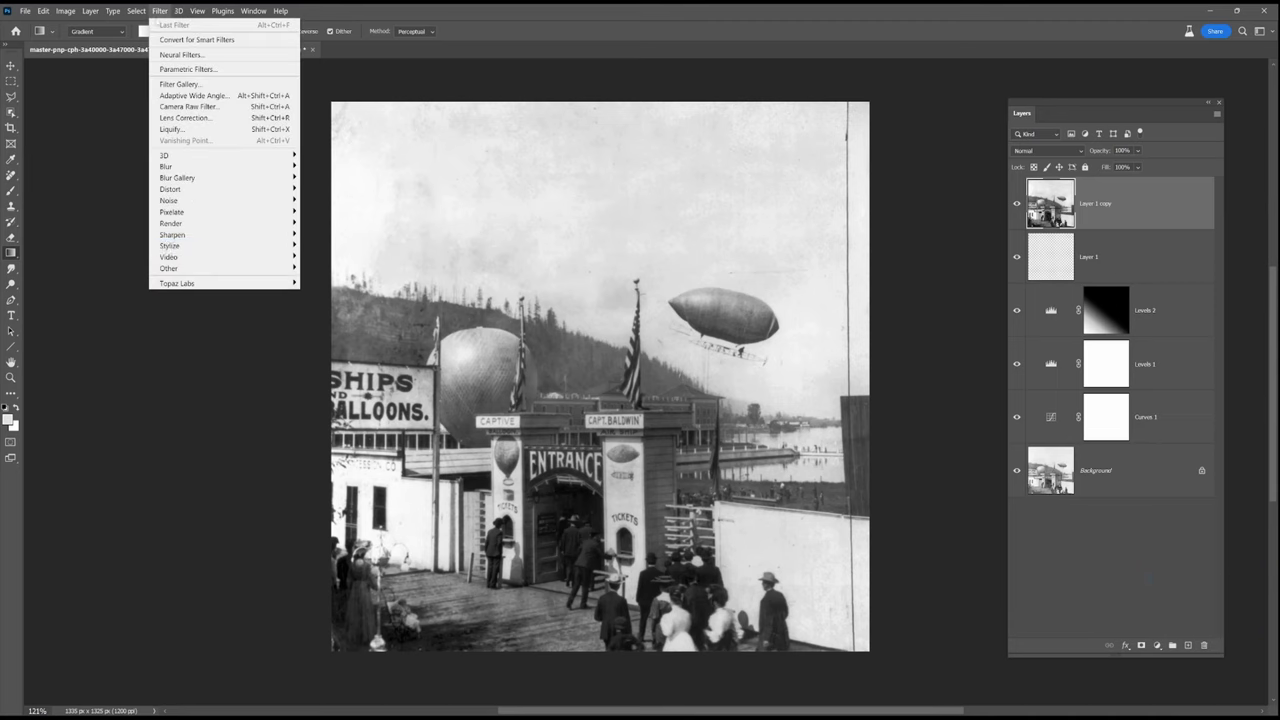
left_click(182, 54)
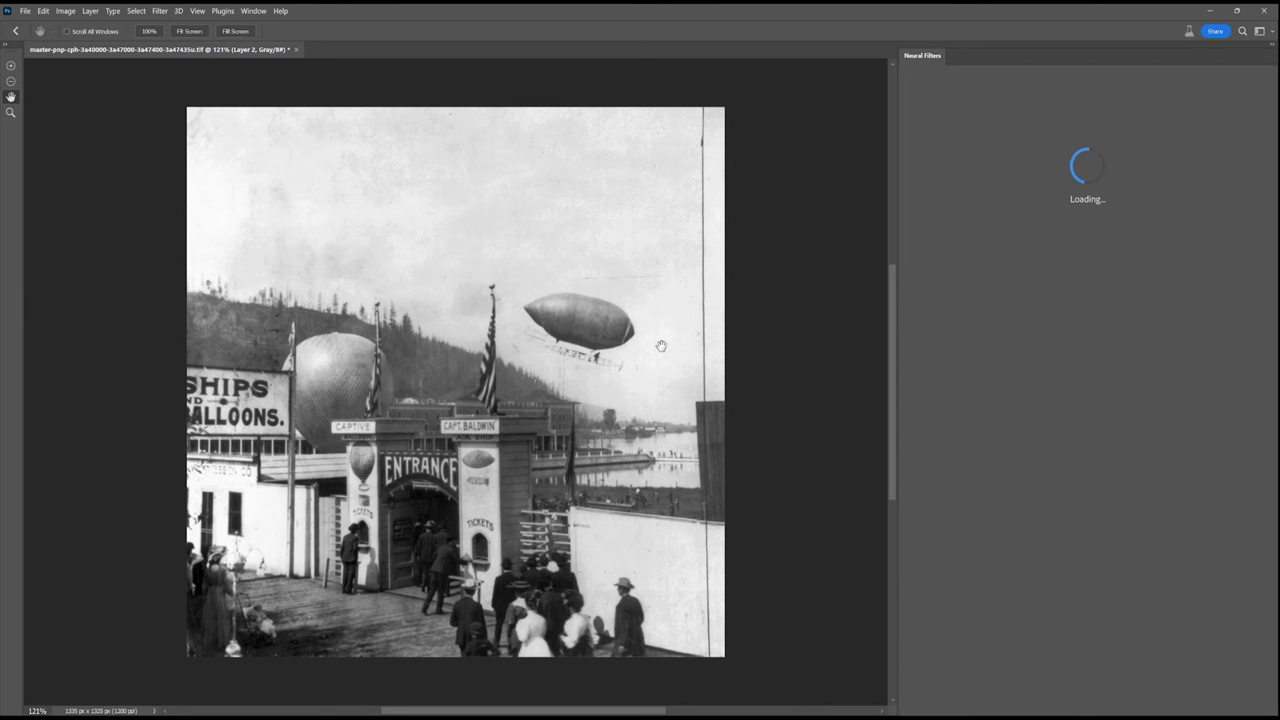
left_click(1034, 533)
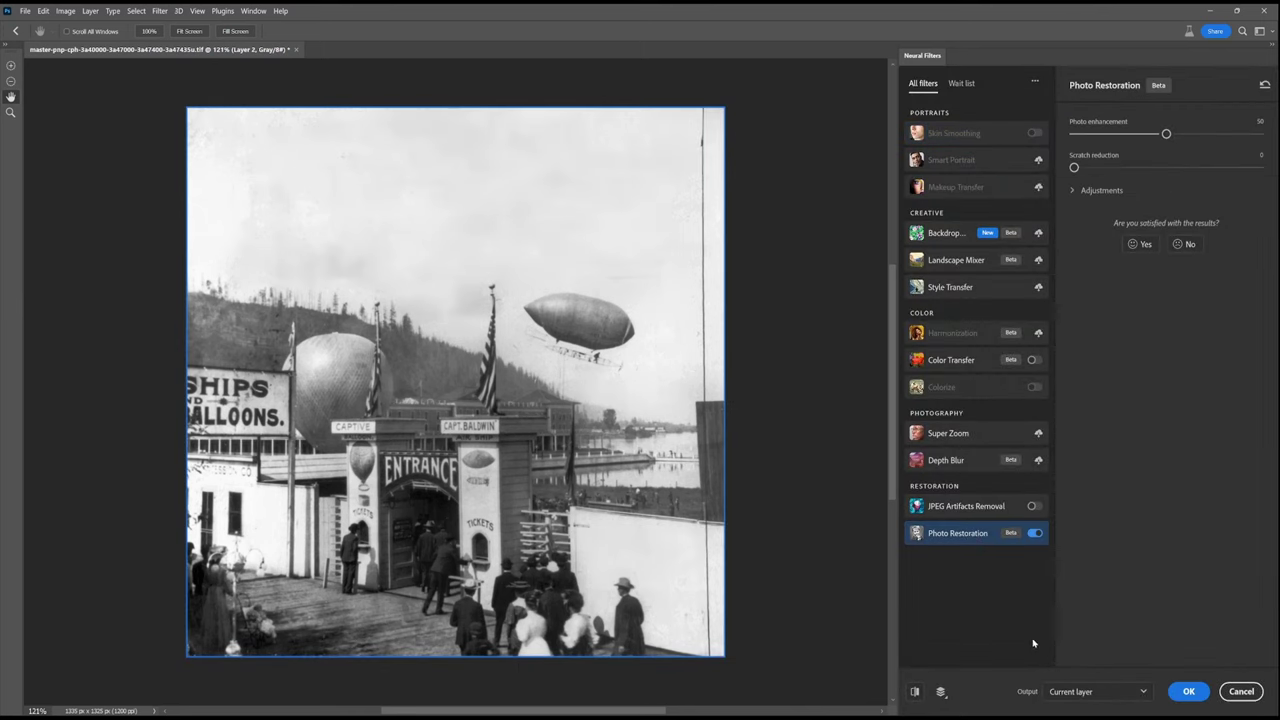
scroll(607, 321, "up", 5)
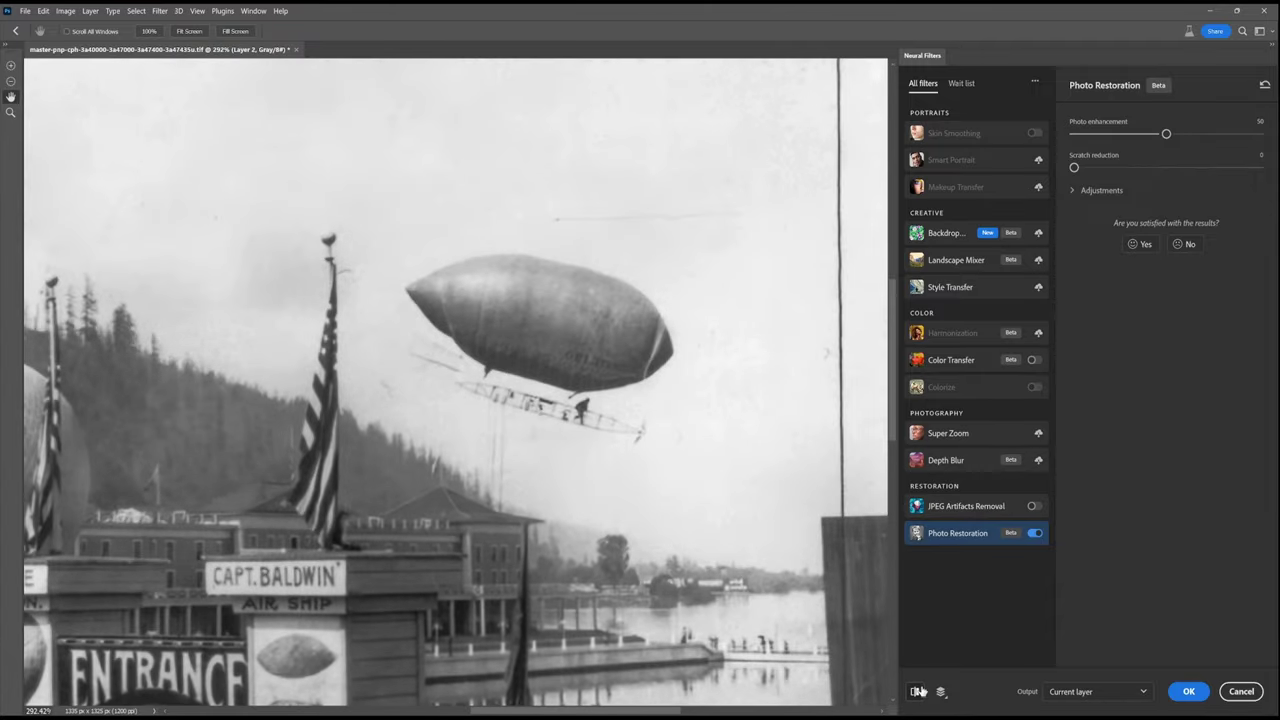
left_click(1180, 696)
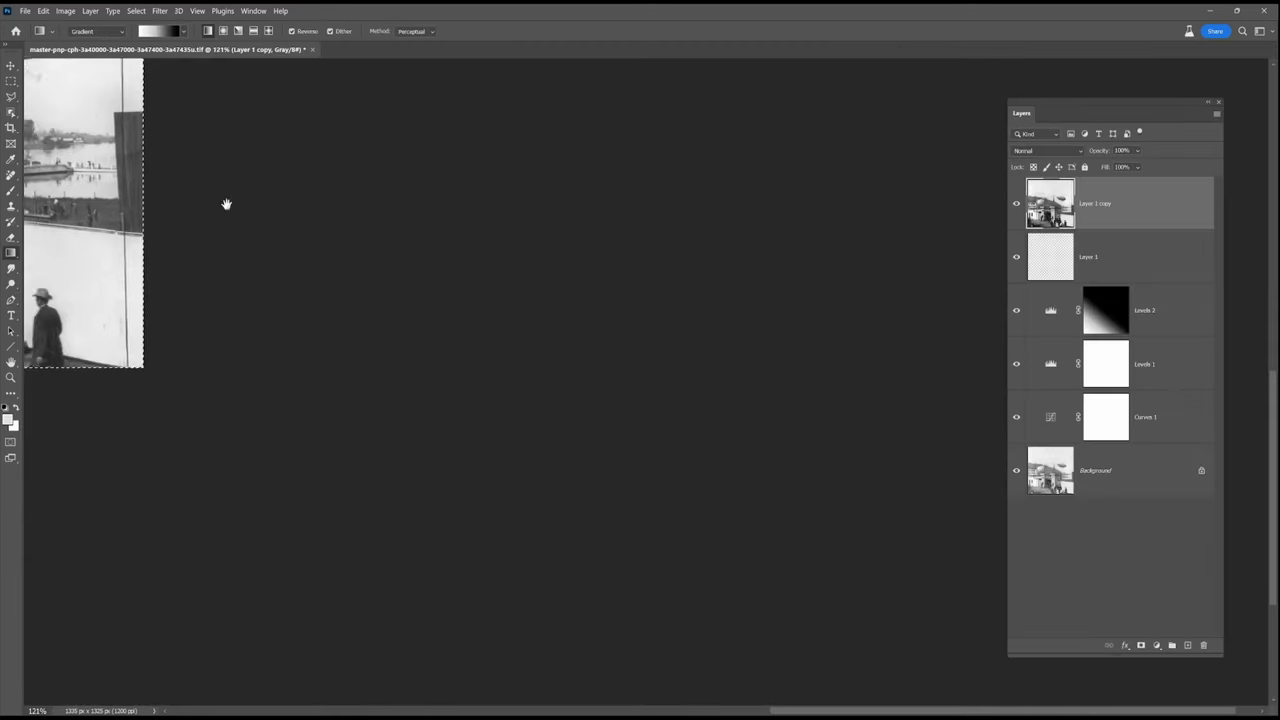
Duplicate the restored layer and open the copy in Topaz Photo AI
left_click_drag(227, 204, 660, 383)
left_click_drag(1146, 212, 1185, 643)
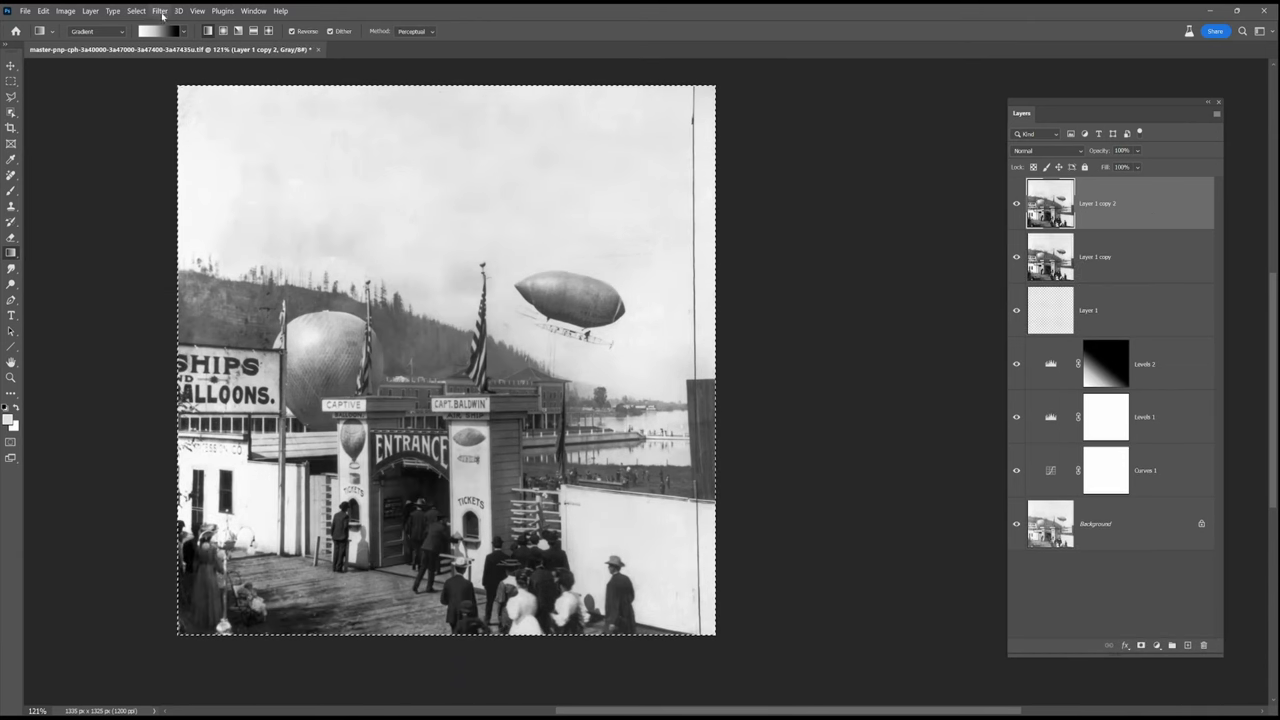
left_click(160, 11)
left_click(335, 283)
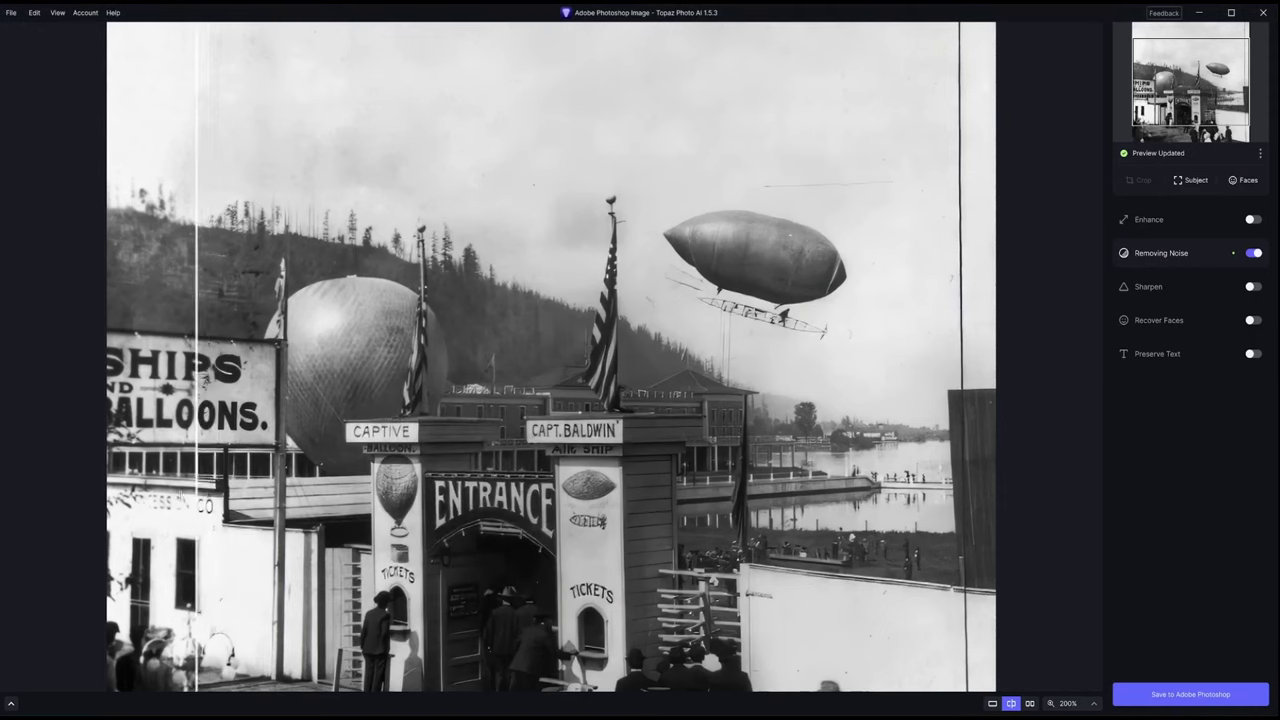
Compare the noise removal preview across the balloon and save the denoised image back to Photoshop
left_click_drag(219, 315, 469, 320)
left_click(1155, 253)
left_click_drag(468, 390, 233, 350)
left_click(1160, 694)
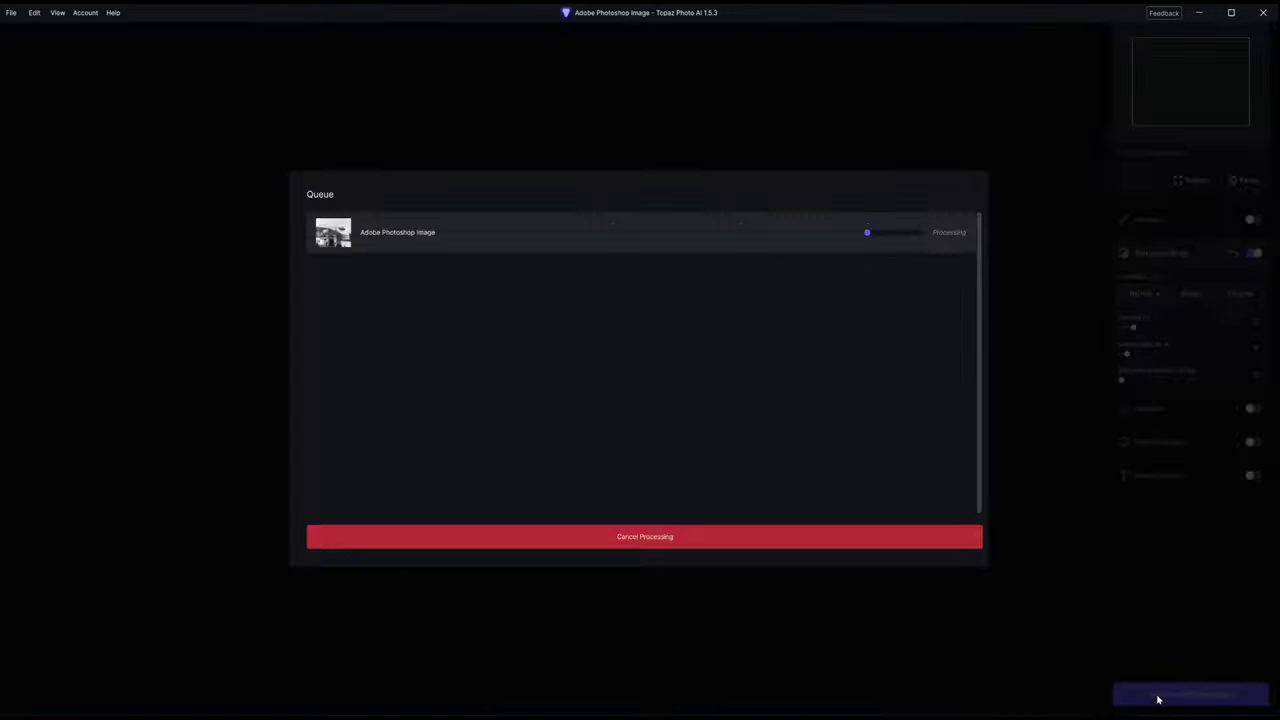
Examine the airship up close with the denoised layer on and off
scroll(575, 276, "up", 4)
left_click_drag(550, 392, 720, 229)
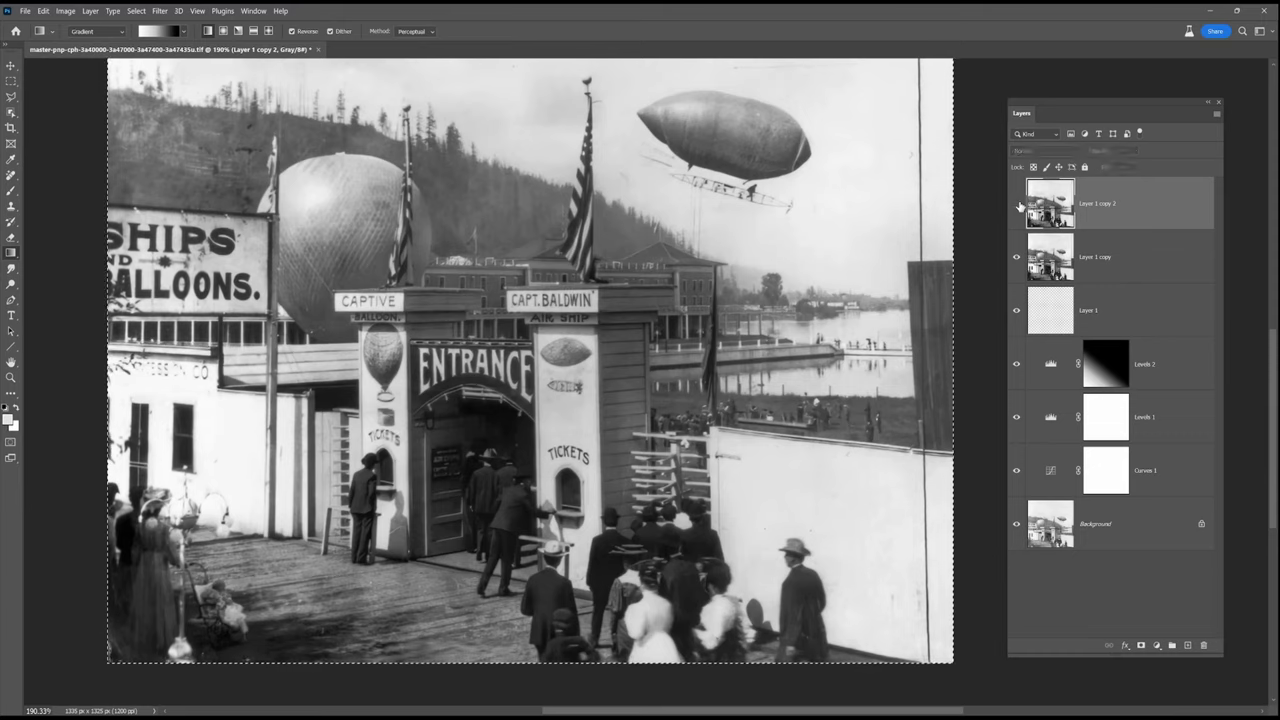
left_click_drag(784, 180, 782, 198)
scroll(880, 430, "up", 5)
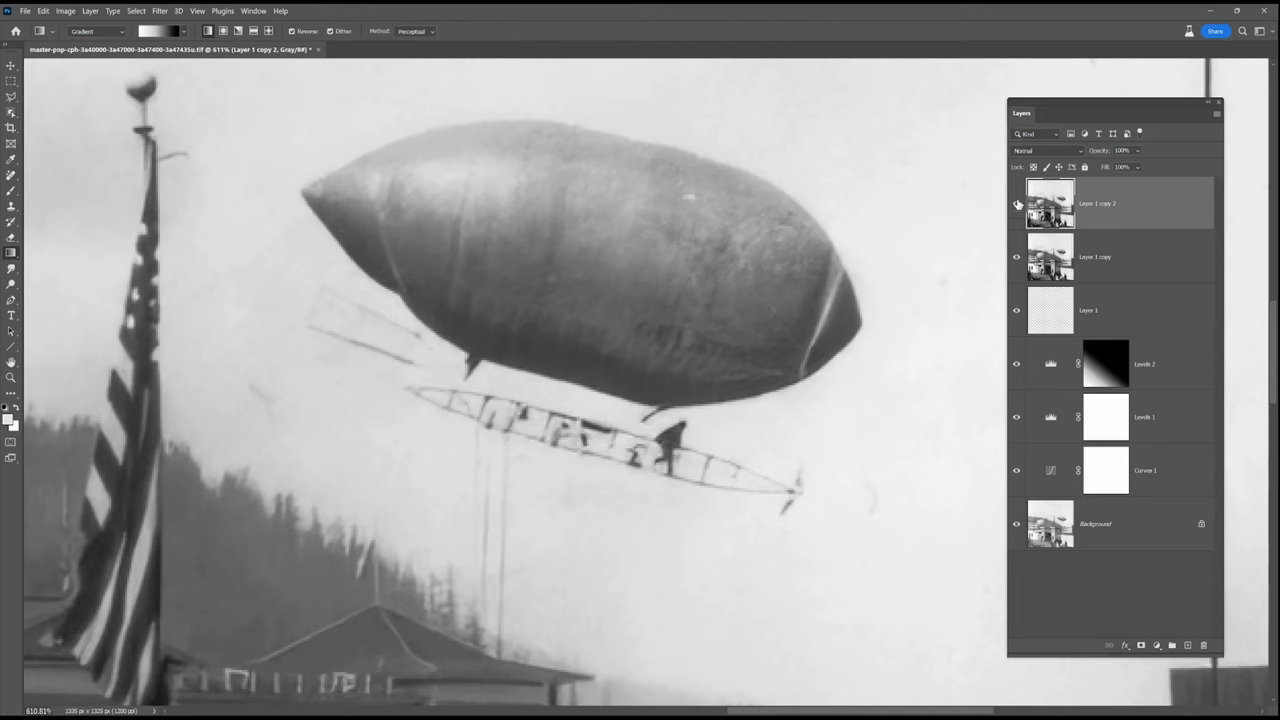
left_click(1017, 204)
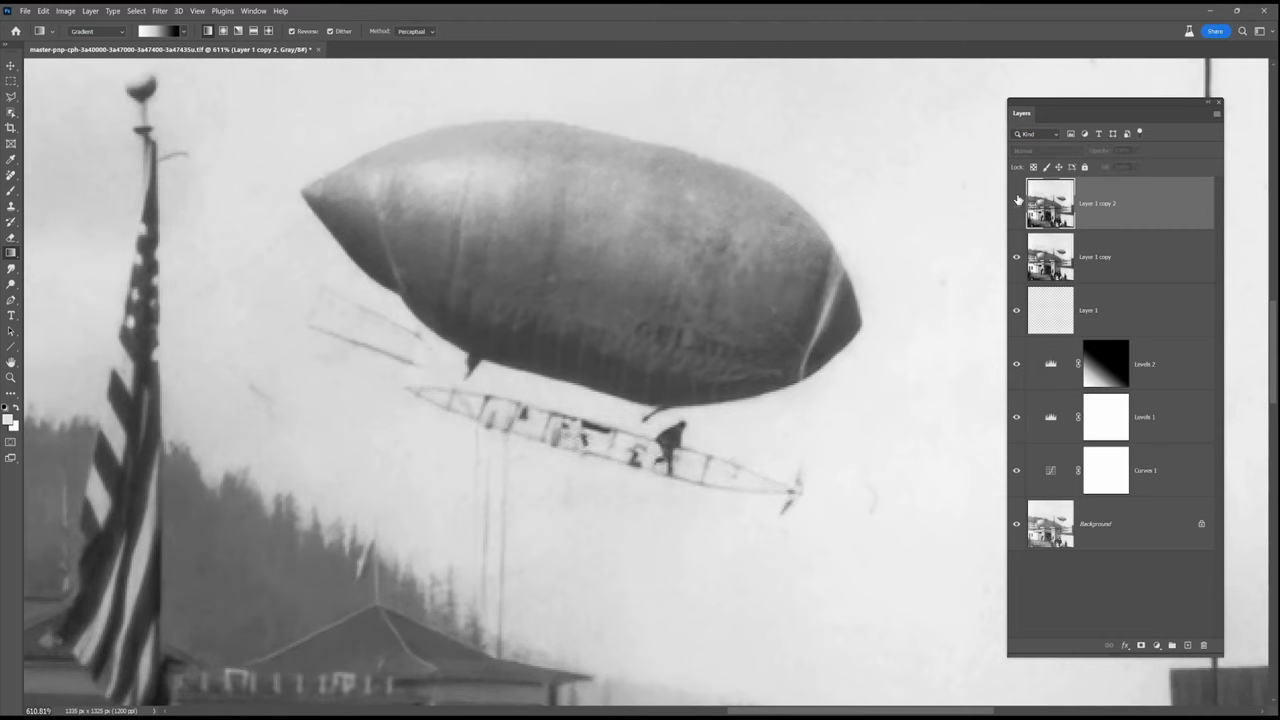
left_click(1017, 204)
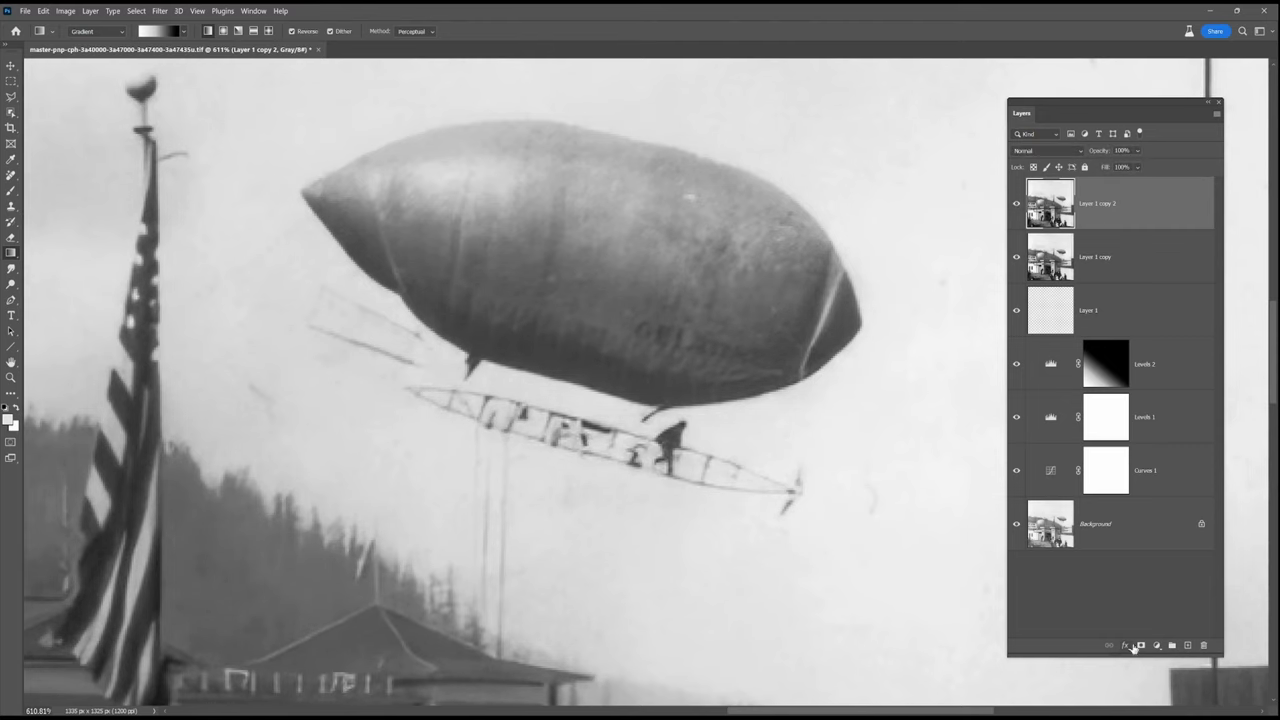
Add a mask to the denoised layer and paint black over the airship's lower lettering, raising brush opacity to 100%
left_click(1138, 646)
left_click(11, 192)
key("x")
left_click_drag(666, 320, 702, 332)
left_click(272, 31)
left_click_drag(285, 47, 321, 47)
left_click_drag(604, 314, 695, 339)
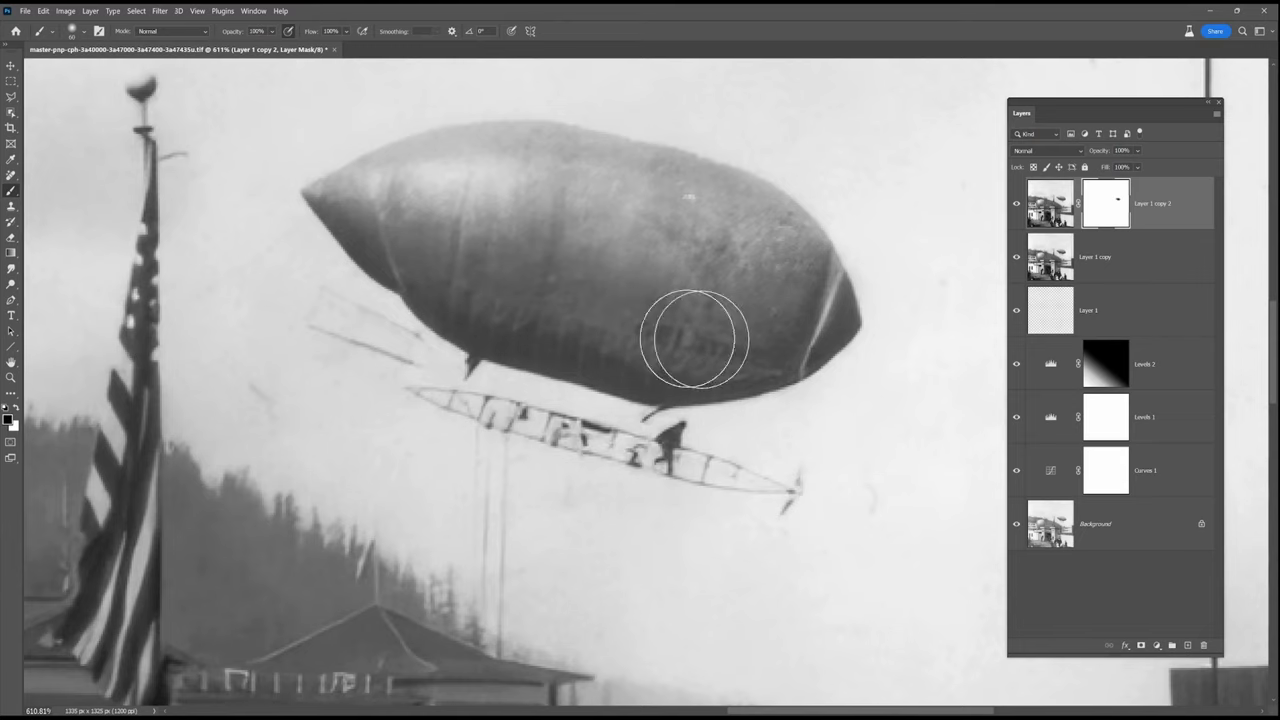
Compare the airship's detail with the denoised and restored layers on and off
left_click(1038, 208)
left_click(1017, 206)
left_click(1017, 259)
left_click(1016, 206)
left_click(1016, 257)
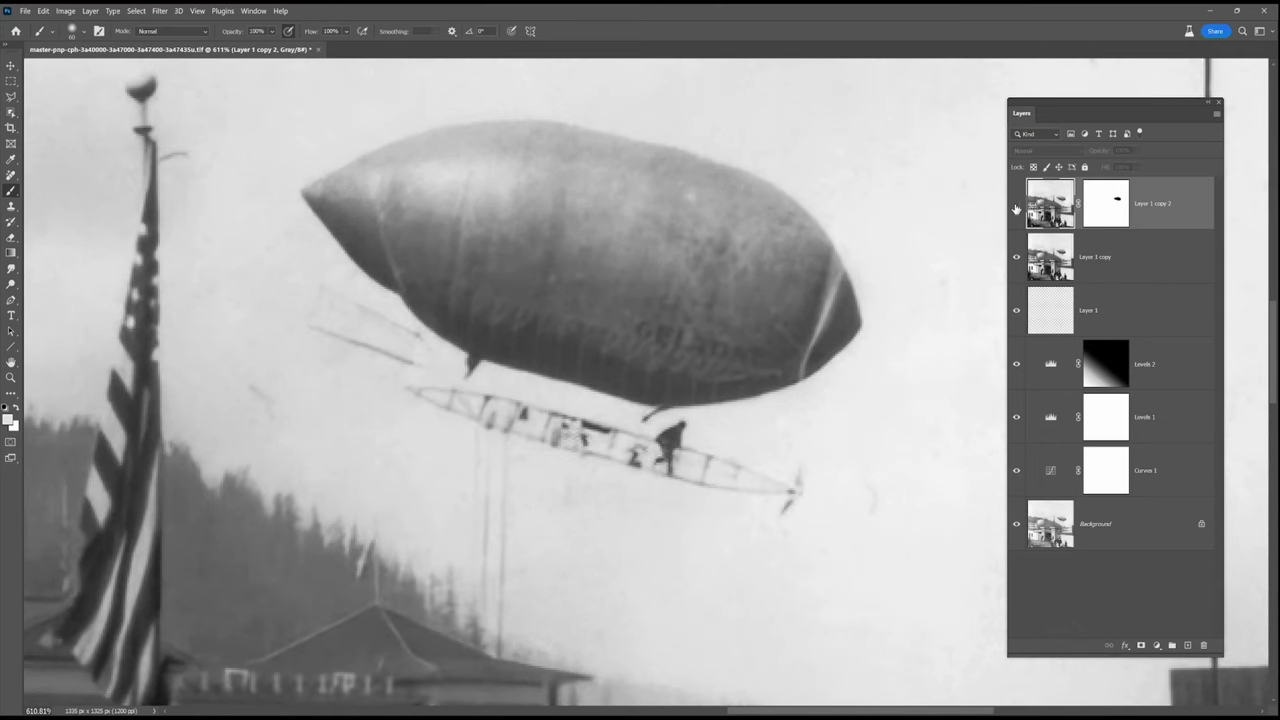
Merge the masked denoised layer with the restored layer below it
scroll(699, 370, "down", 4)
scroll(699, 370, "down", 5)
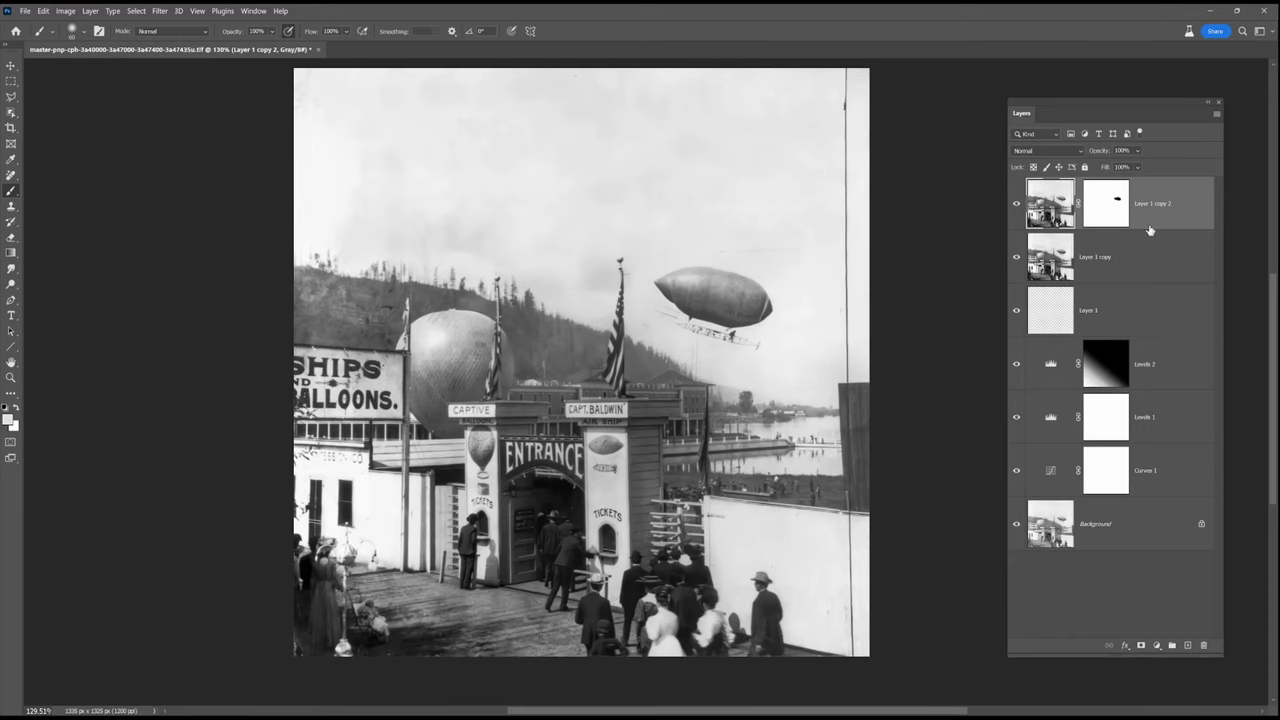
right_click(1145, 232)
left_click(1166, 600)
Switch to the Remove tool, reduce the brush size, and paint out small blemishes around the sign, hillside and balloon
right_click(11, 175)
left_click(65, 187)
scroll(483, 408, "up", 12)
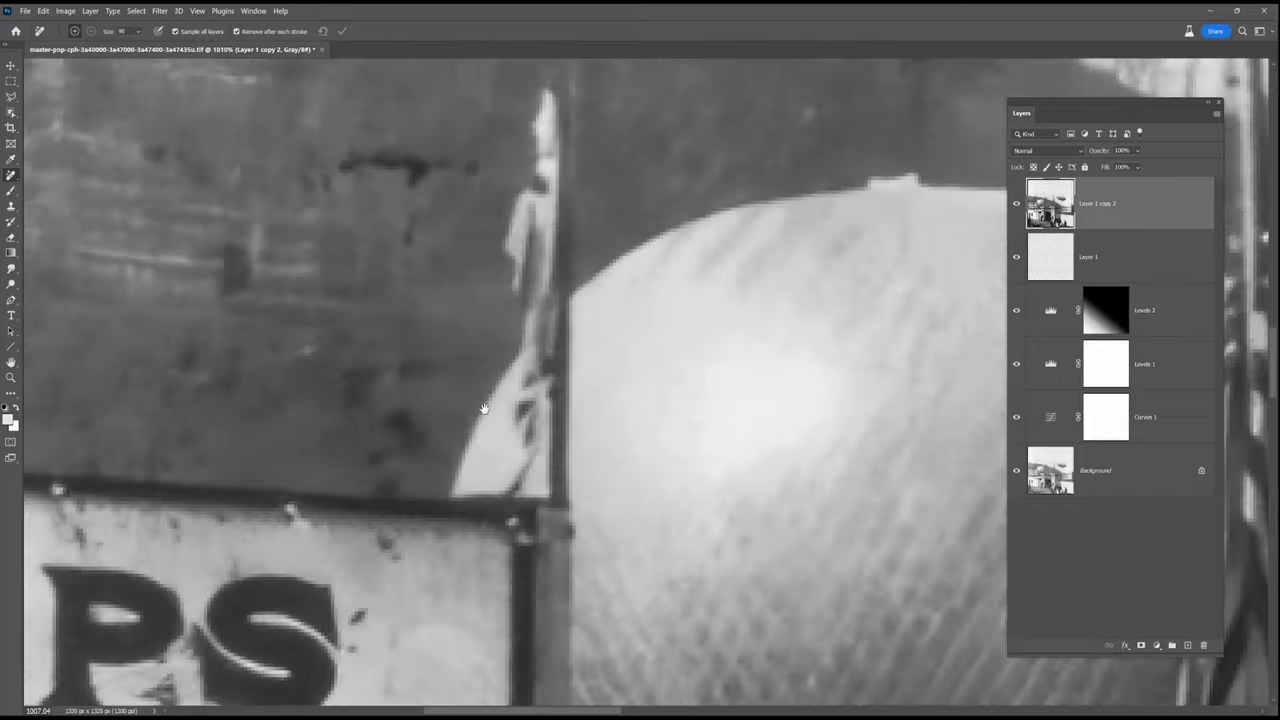
left_click_drag(484, 408, 756, 622)
scroll(756, 622, "down", 6)
key("bracketleft")
key("bracketleft")
key("bracketleft")
key("bracketleft")
key("bracketleft")
key("bracketleft")
key("bracketleft")
key("bracketleft")
key("bracketleft")
mouse_move(710, 533)
left_mouse_down()
mouse_move(743, 551)
mouse_move(697, 550)
mouse_move(662, 579)
left_mouse_up()
key("bracketleft")
key("bracketleft")
left_click_drag(800, 640, 534, 580)
left_click_drag(521, 300, 550, 440)
scroll(659, 410, "down", 3)
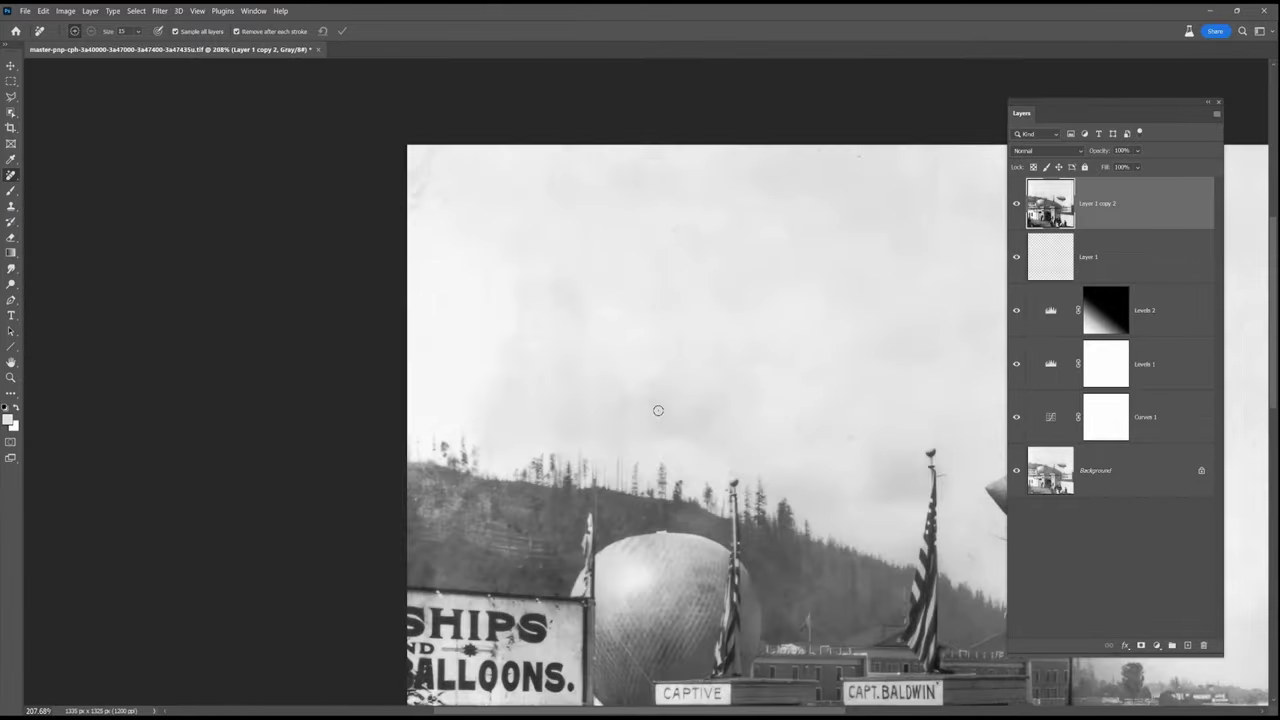
Enlarge the Remove brush and paint out spots in the sky above the hillside and around the airship
key("bracketright")
key("bracketright")
left_click_drag(834, 455, 533, 506)
left_click(555, 199)
left_click_drag(851, 420, 768, 322)
left_click_drag(851, 390, 690, 382)
mouse_move(901, 473)
left_mouse_down()
mouse_move(900, 498)
mouse_move(908, 441)
left_mouse_up()
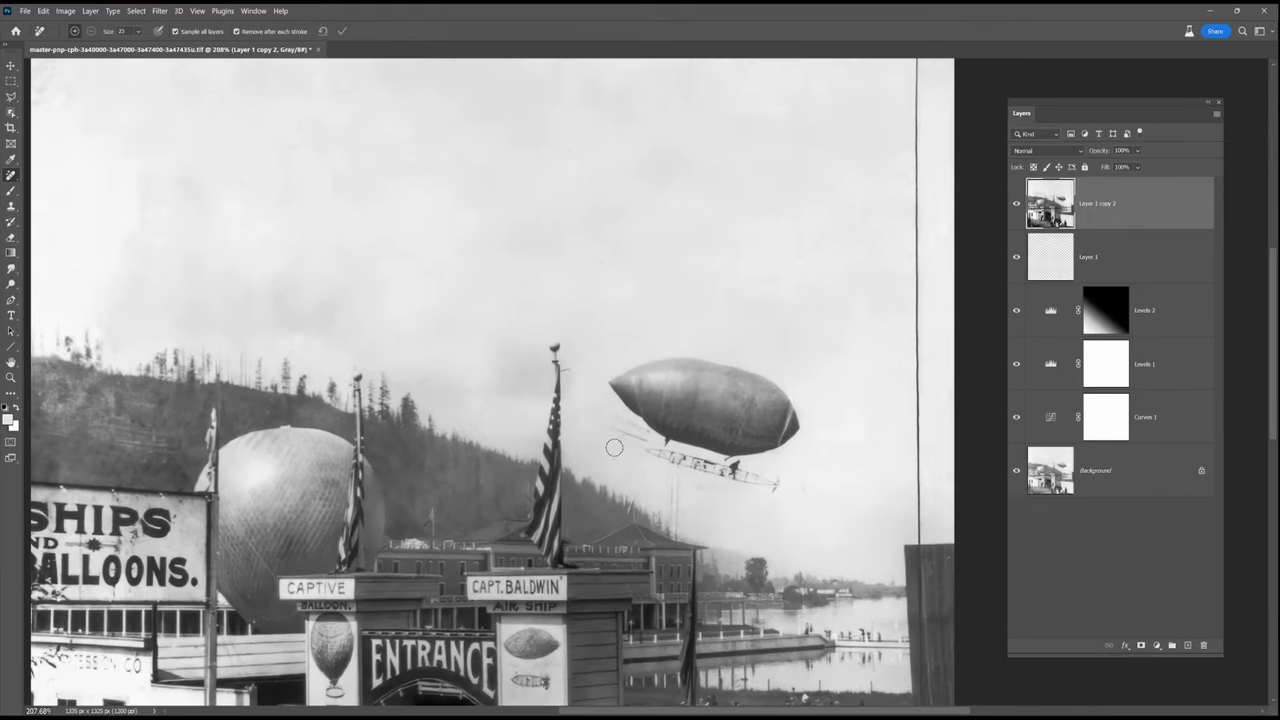
left_click_drag(425, 565, 552, 476)
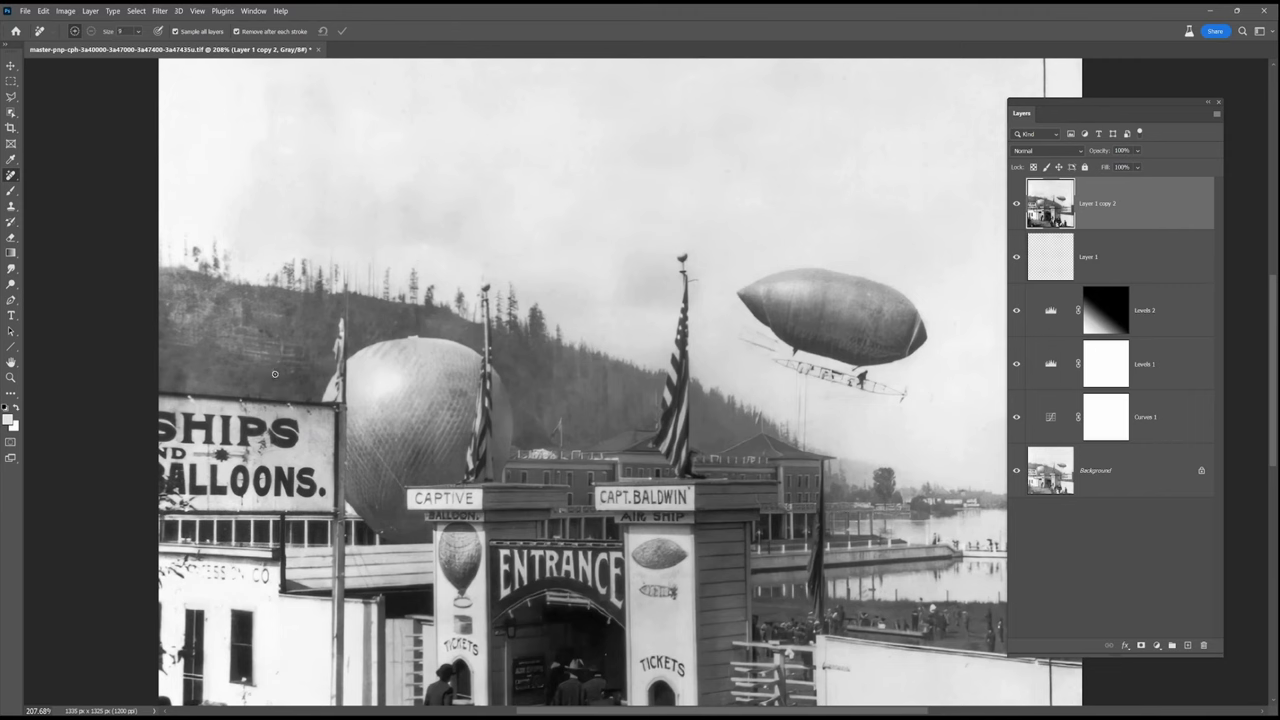
Remove small blemishes around the entrance, the lower edge of the photo and the boardwalk with a fine brush
scroll(482, 551, "down", 2)
scroll(635, 433, "left", 3)
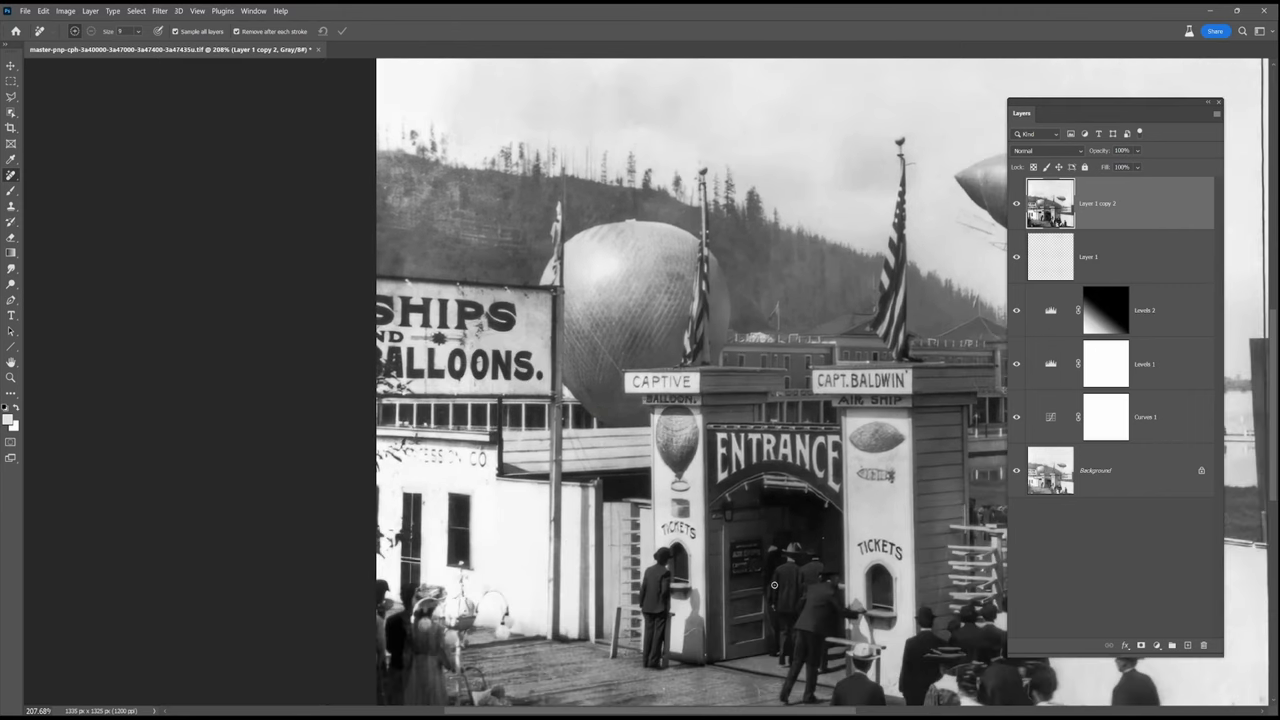
scroll(773, 585, "down", 3)
scroll(696, 532, "right", 1)
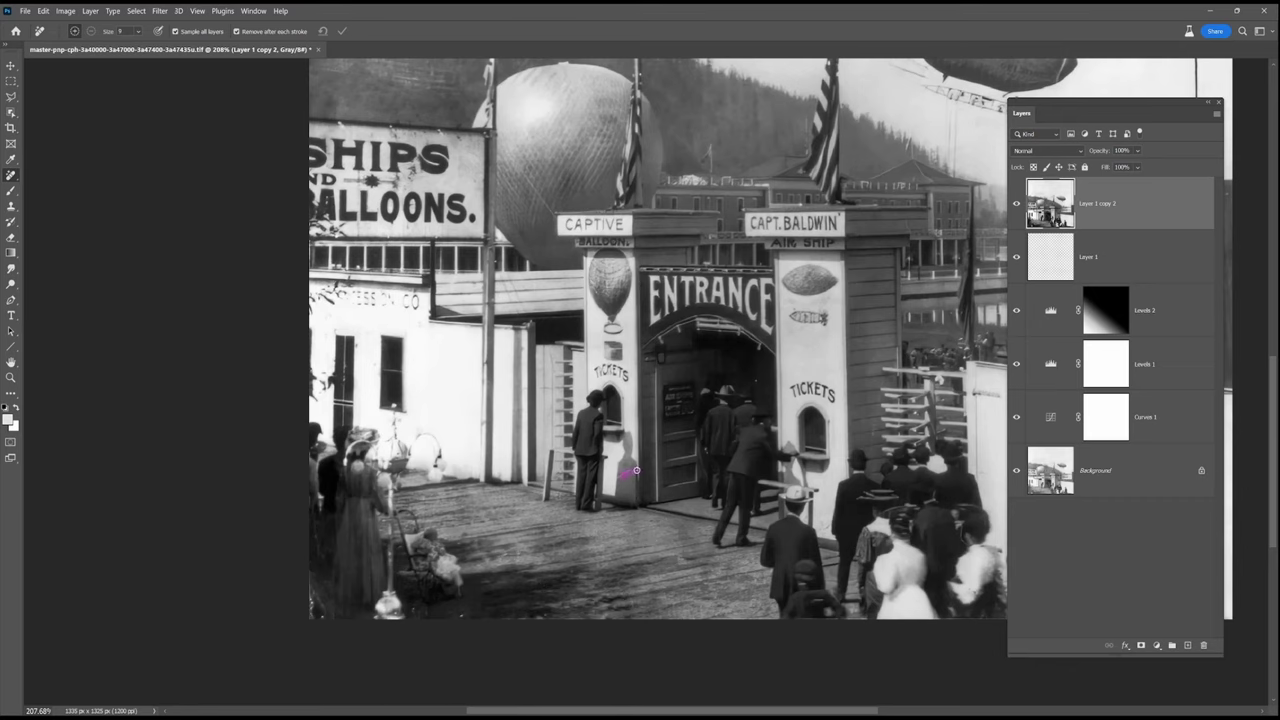
left_click_drag(314, 579, 320, 615)
scroll(636, 377, "right", 2)
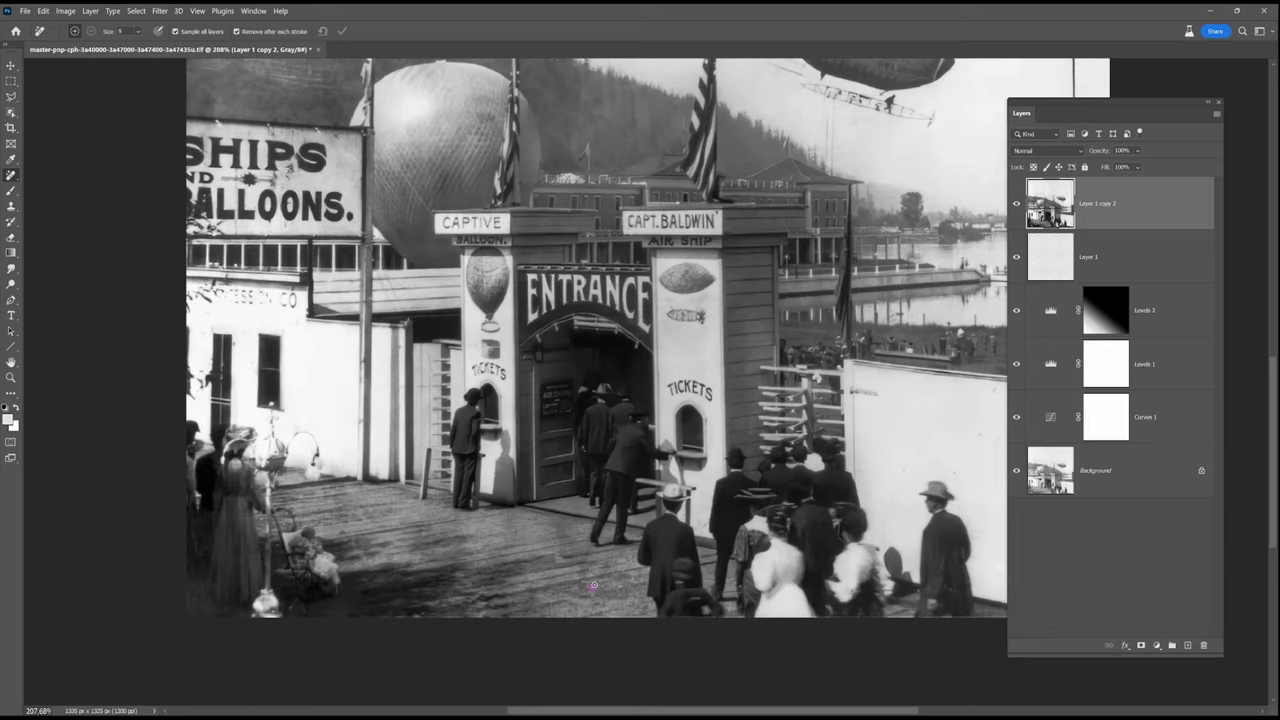
scroll(593, 585, "right", 2)
key("3")
key("0")
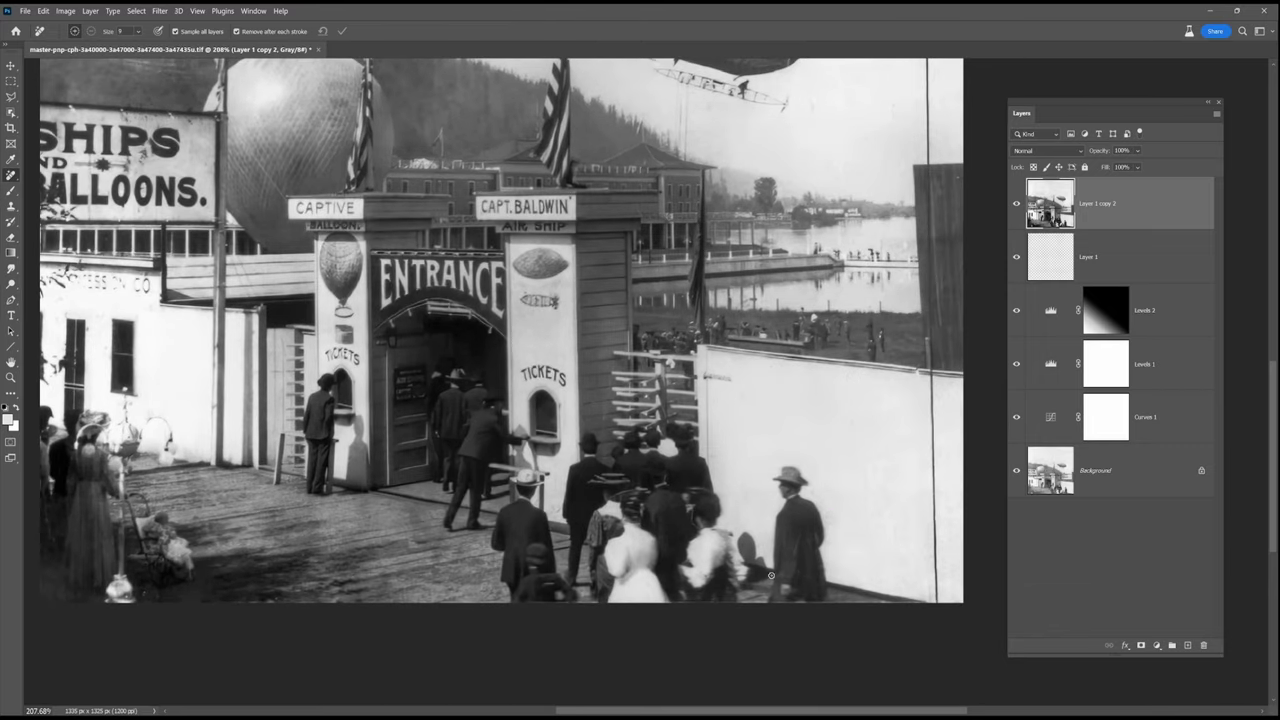
Clean up remaining spots in the sky near the airship and on the white fence with the Remove tool
scroll(856, 405, "up", 5)
scroll(856, 405, "right", 2)
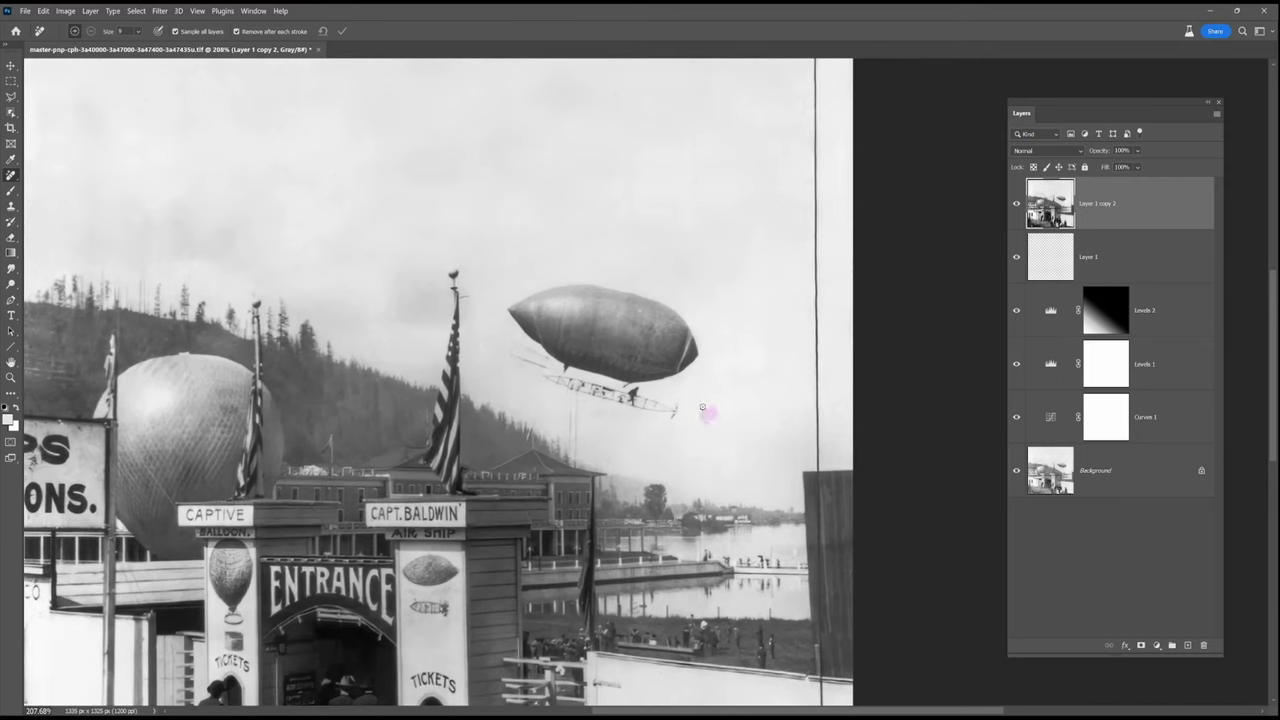
left_click_drag(689, 183, 749, 420)
left_click_drag(605, 660, 712, 479)
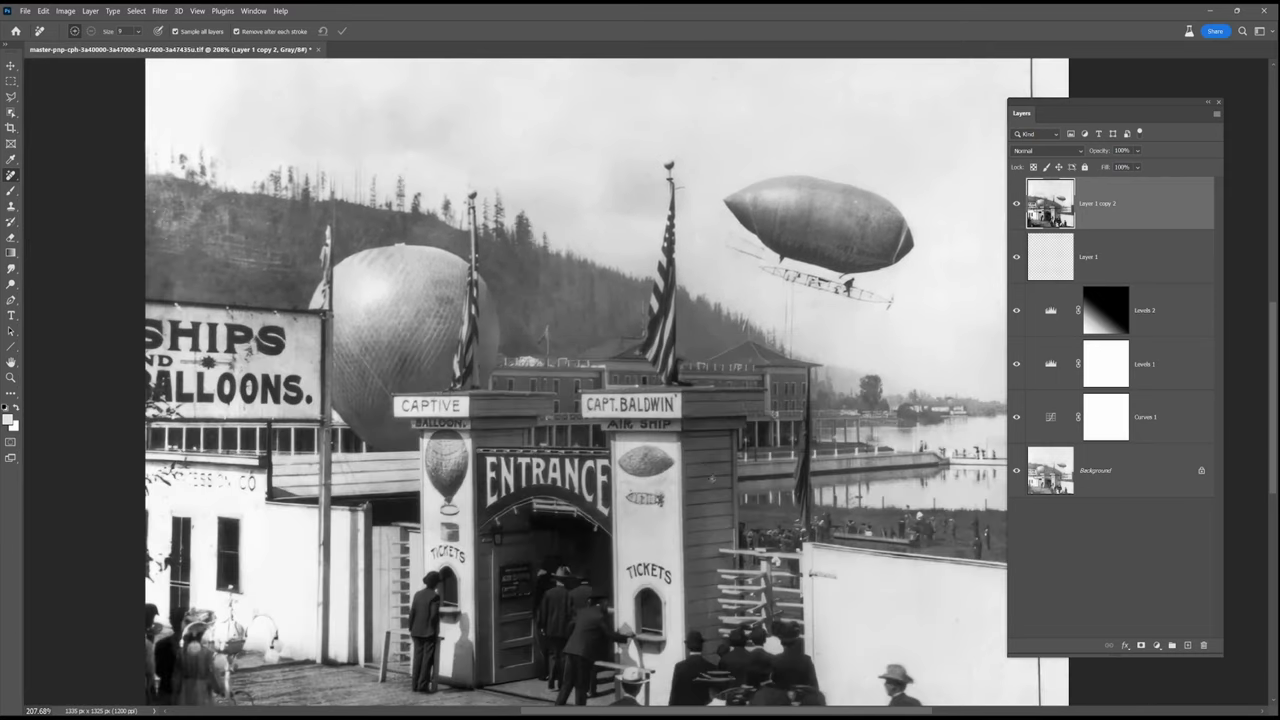
scroll(711, 599, "down", 3)
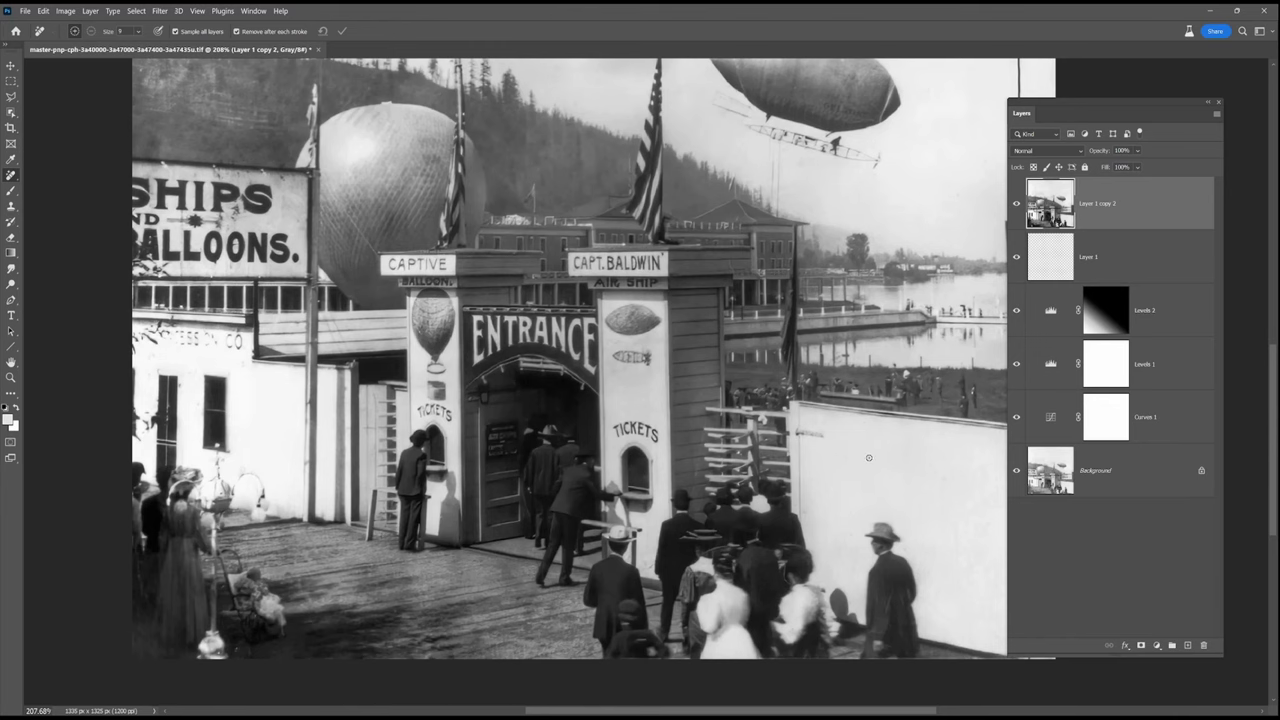
left_click_drag(1004, 334, 904, 371)
scroll(892, 437, "down", 5)
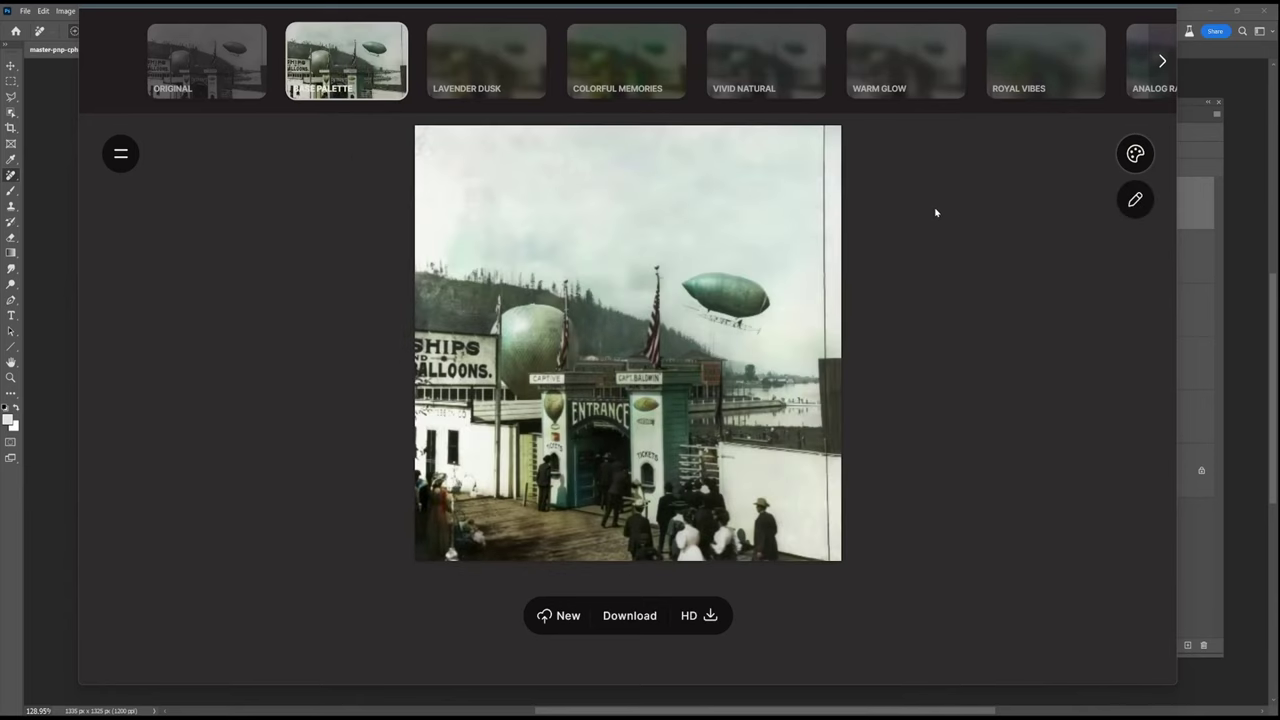
In the photo colorizer, generate versions with the Outdoor Vibes, Faded Elegance, Vintage Charm, Ambient Historic and Garden Delights filters
left_click(1162, 62)
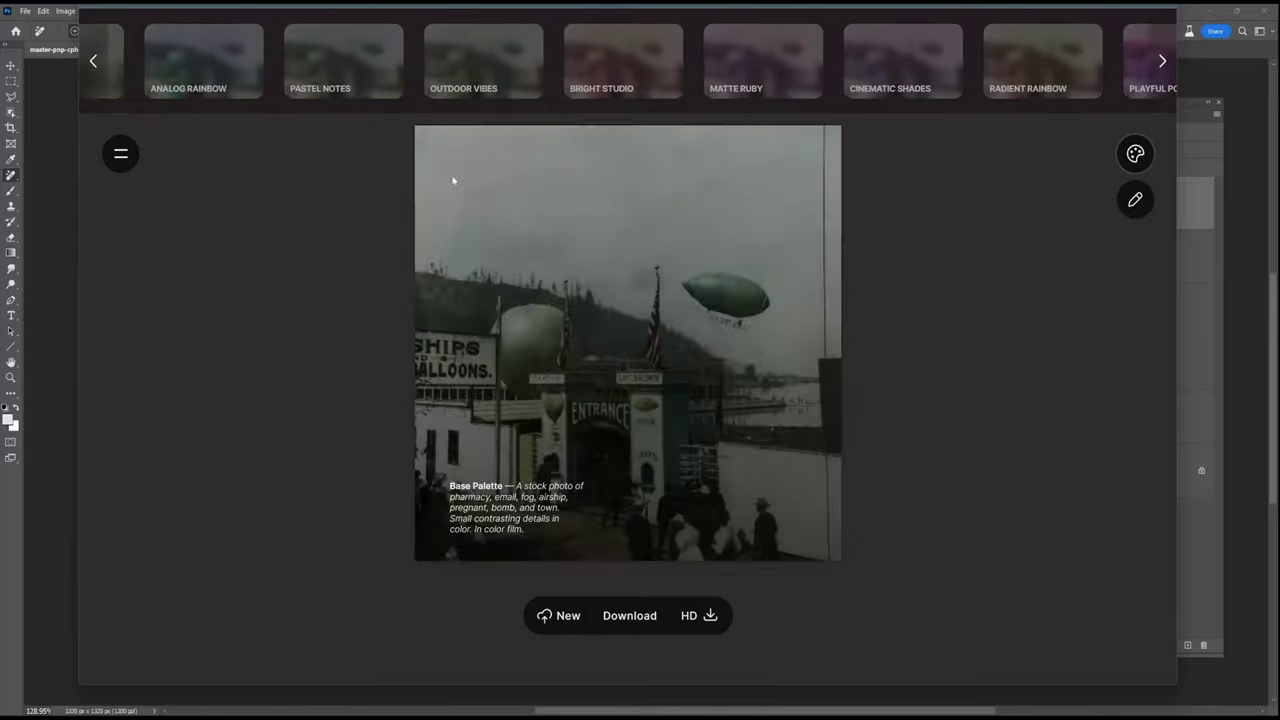
left_click(453, 62)
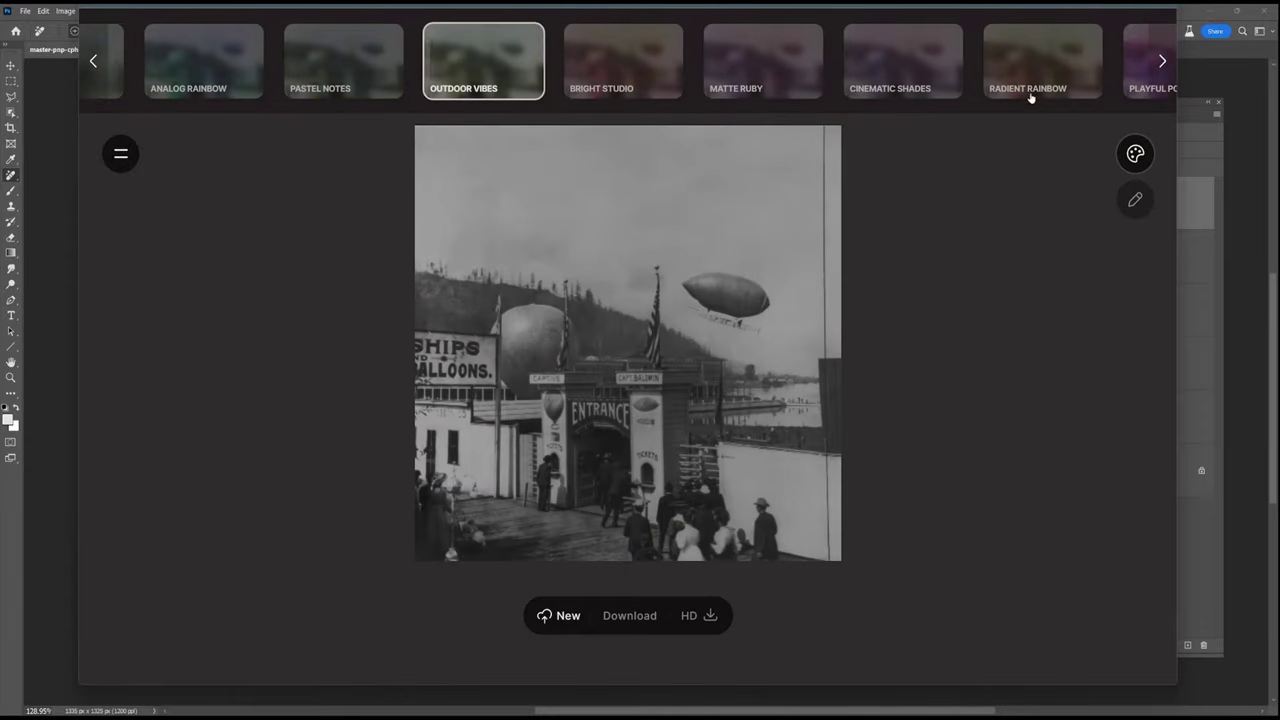
left_click(1160, 62)
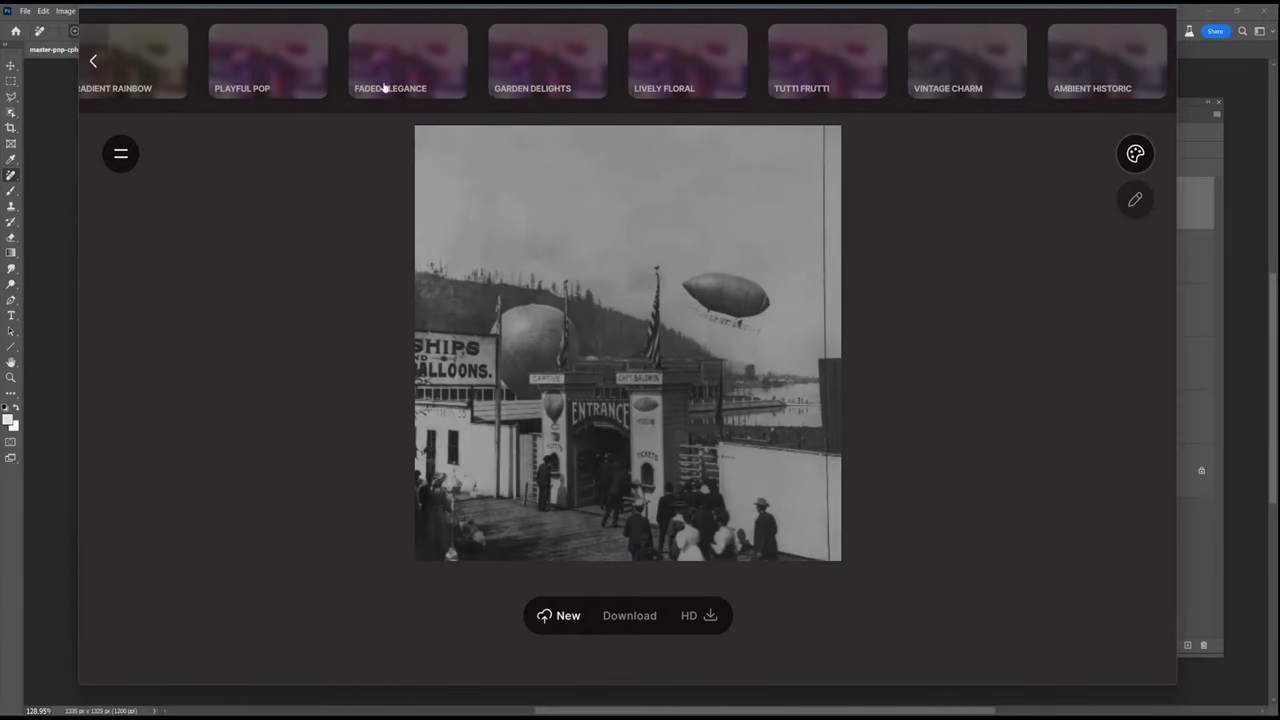
left_click(380, 71)
left_click(966, 62)
left_click(1098, 74)
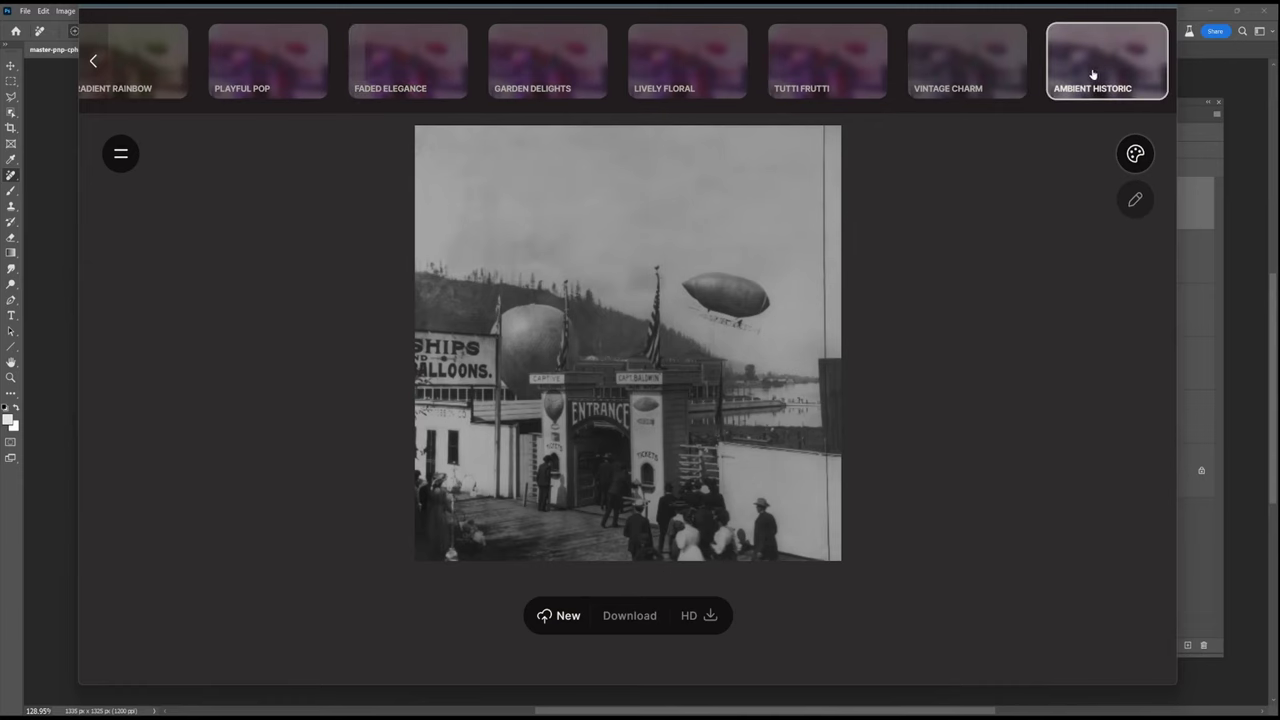
left_click(570, 72)
left_click(93, 60)
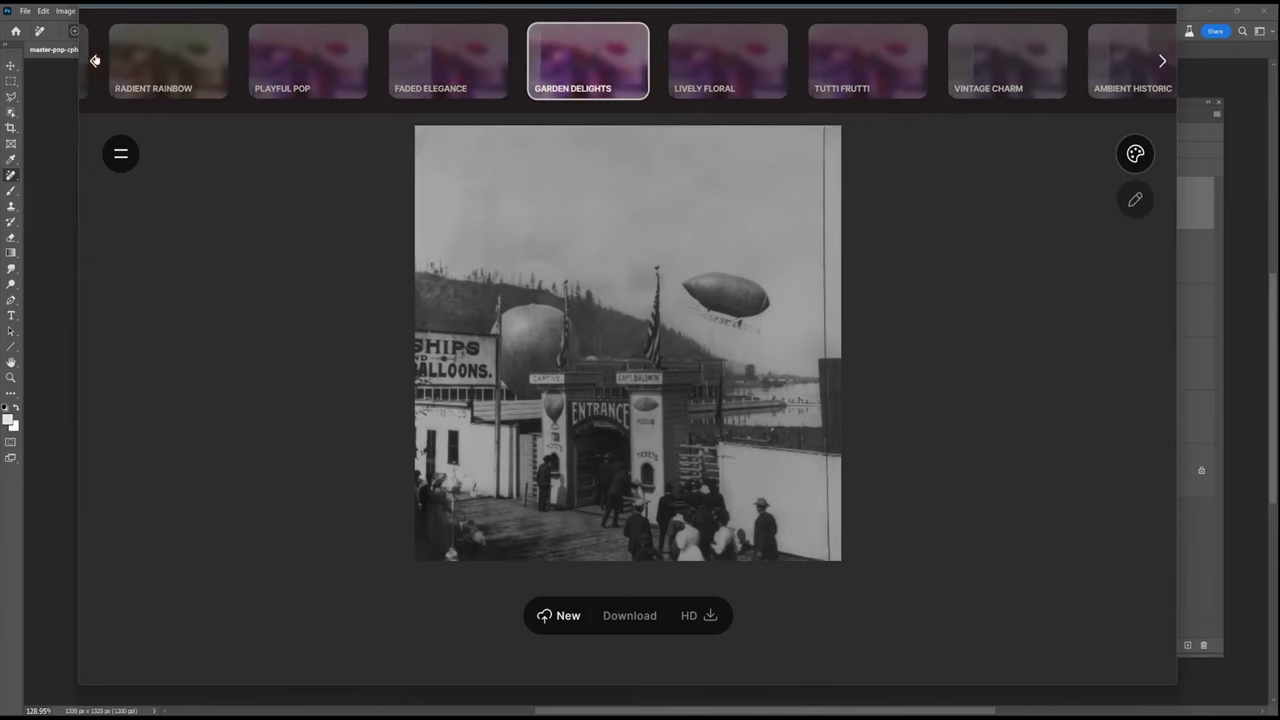
left_click(540, 75)
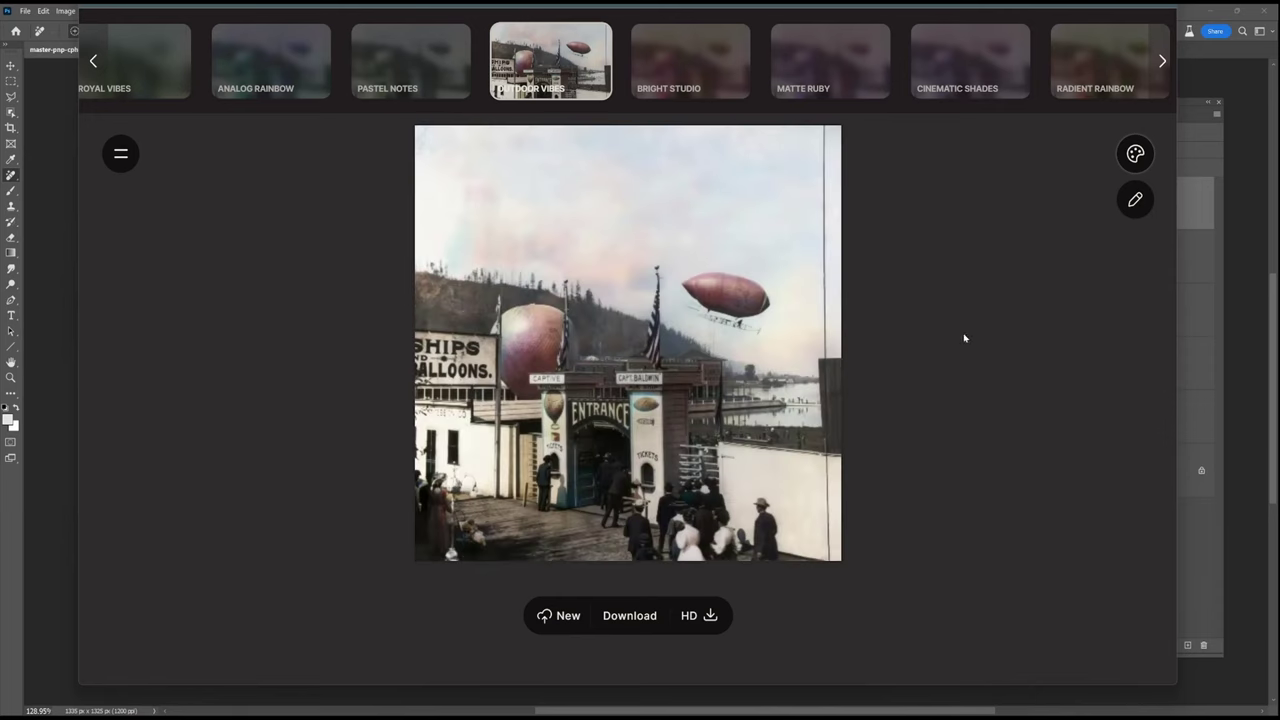
Compare the Faded Elegance, Garden Delights, Vintage Charm, Ambient Historic and Outdoor Vibes colorizations of the photo
left_click(1162, 60)
left_click(458, 70)
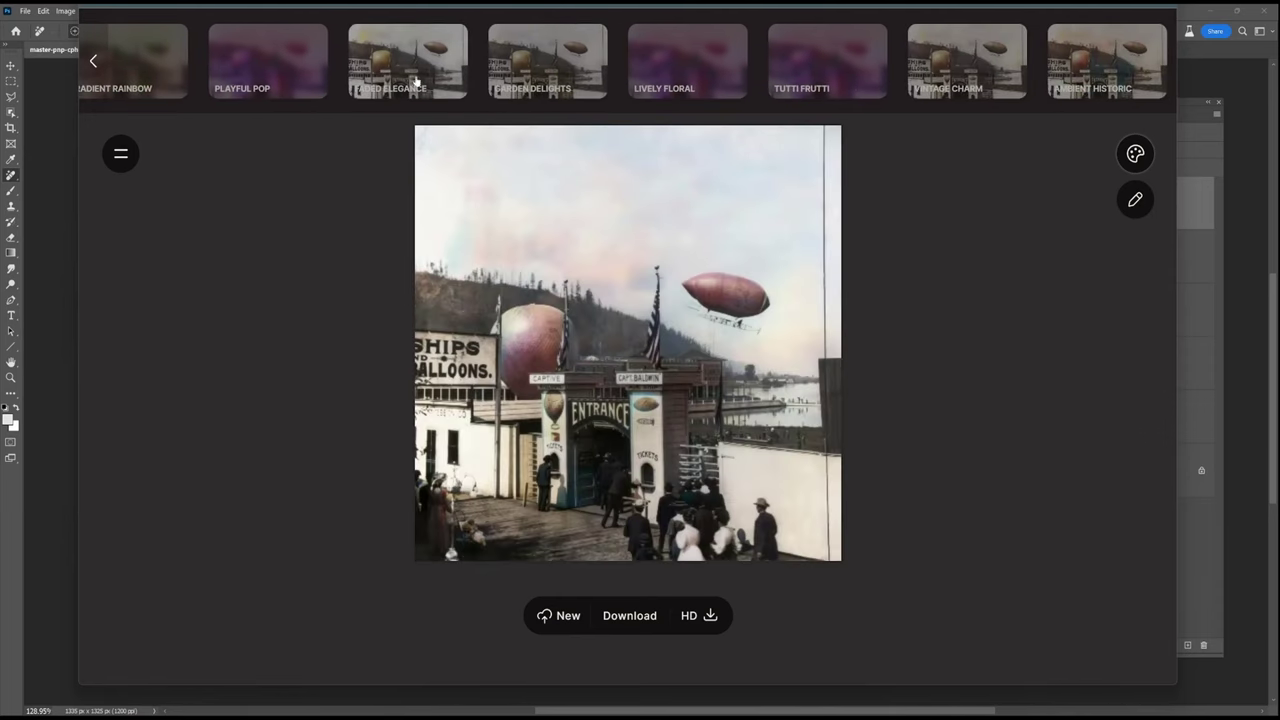
left_click(518, 70)
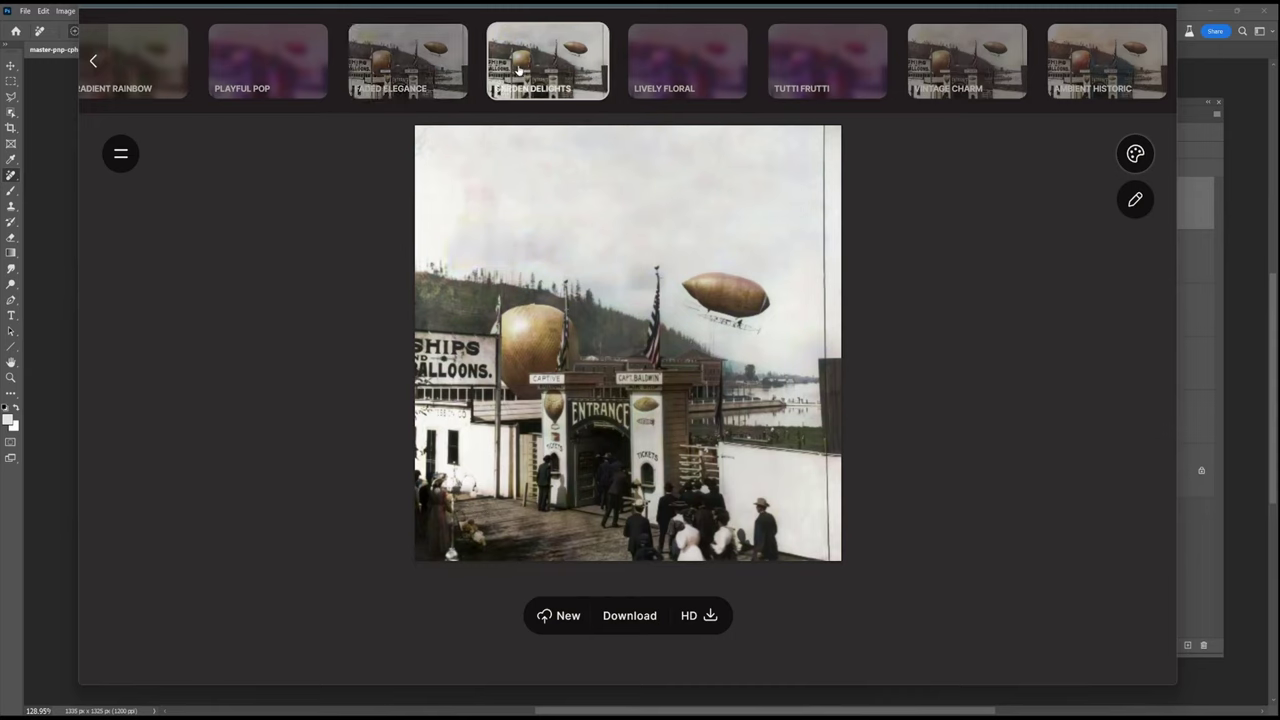
left_click(447, 70)
left_click(540, 70)
left_click(953, 84)
left_click(1123, 68)
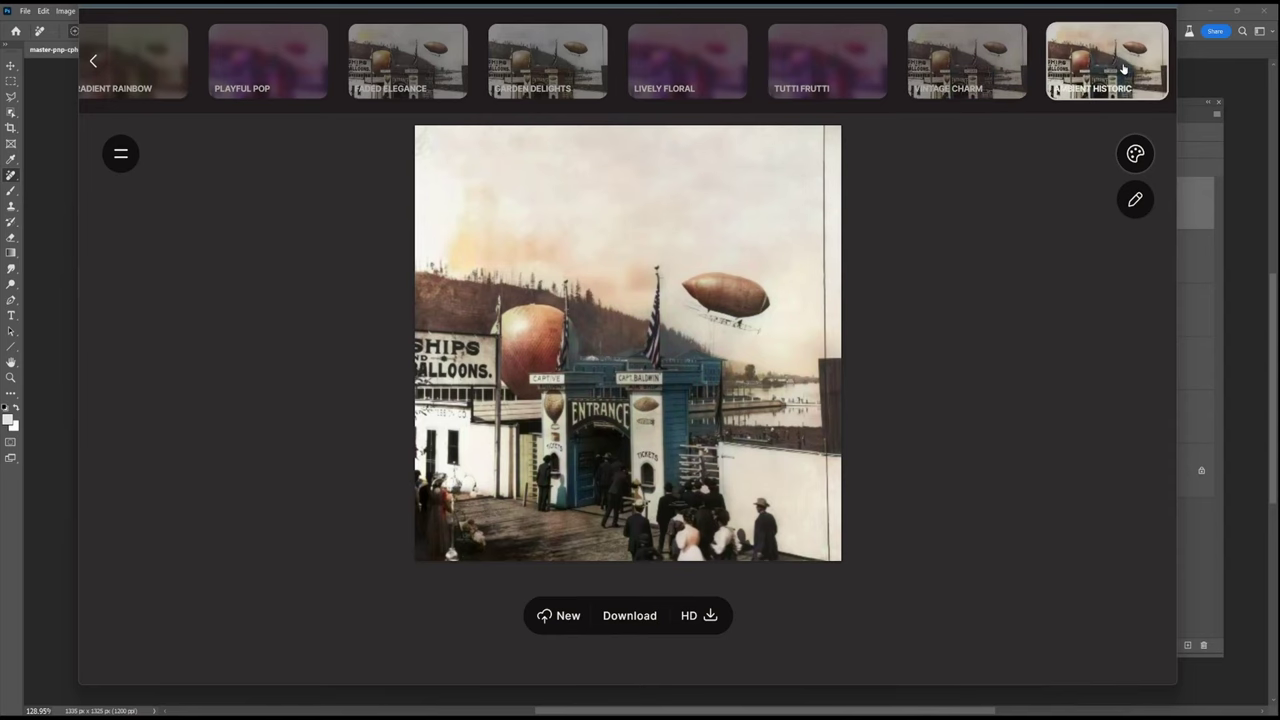
left_click(545, 64)
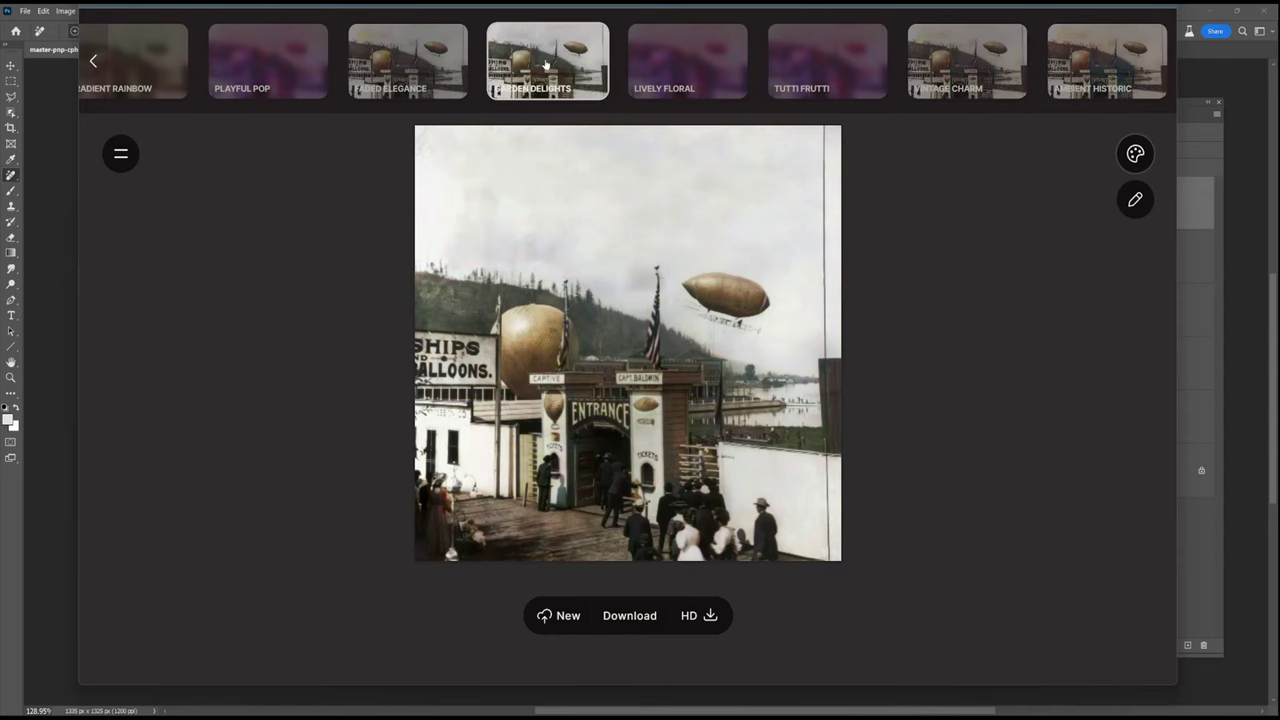
left_click(425, 69)
left_click(94, 62)
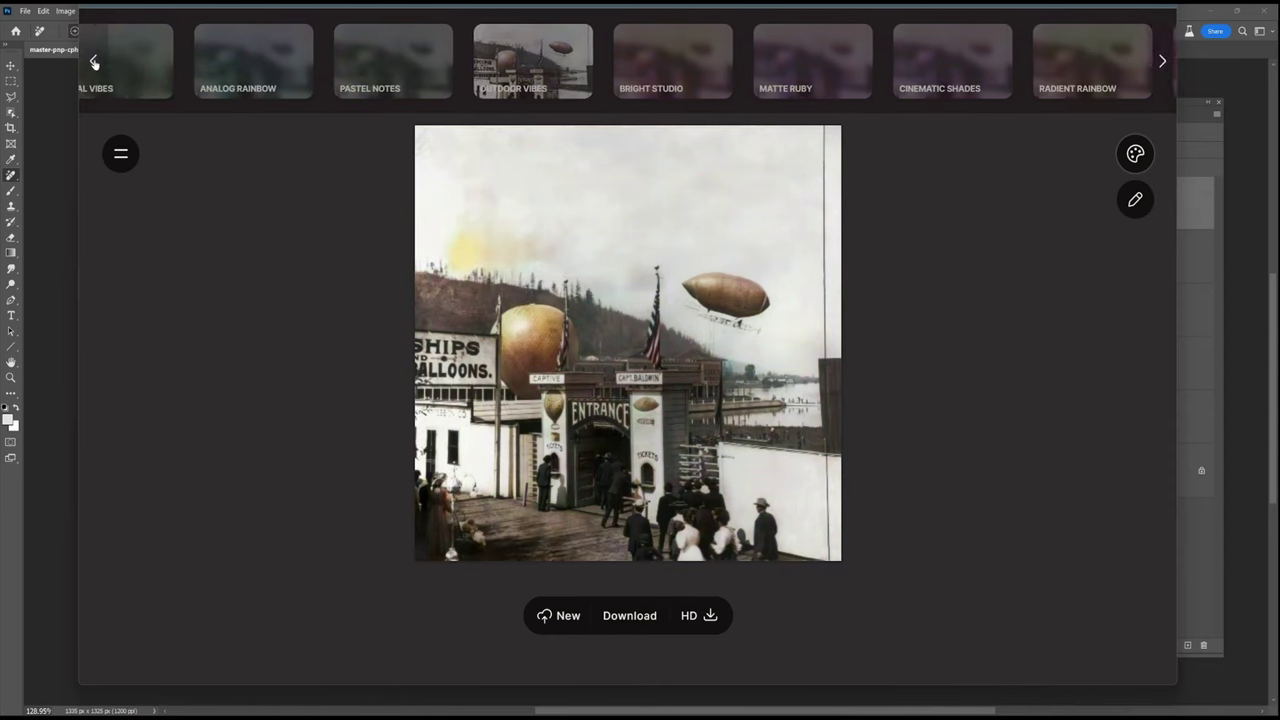
left_click(524, 68)
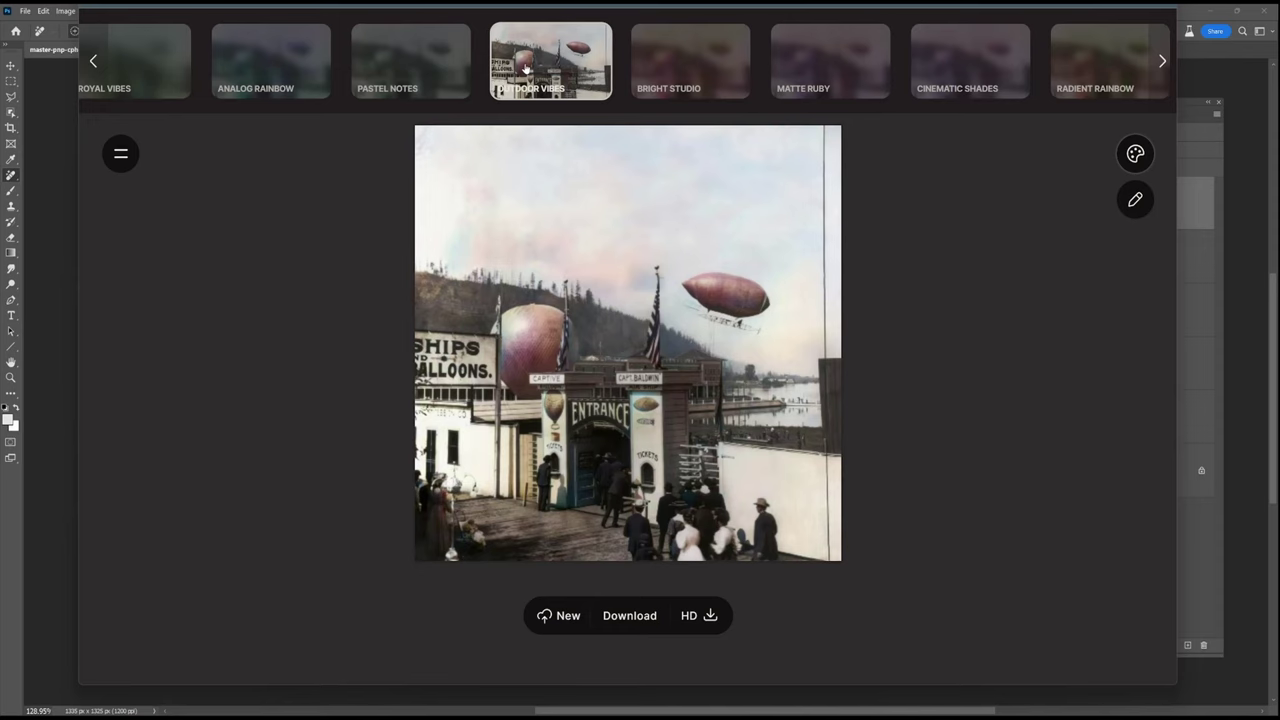
Download the Faded Elegance and Outdoor Vibes colorized versions of the photo
left_click(1162, 64)
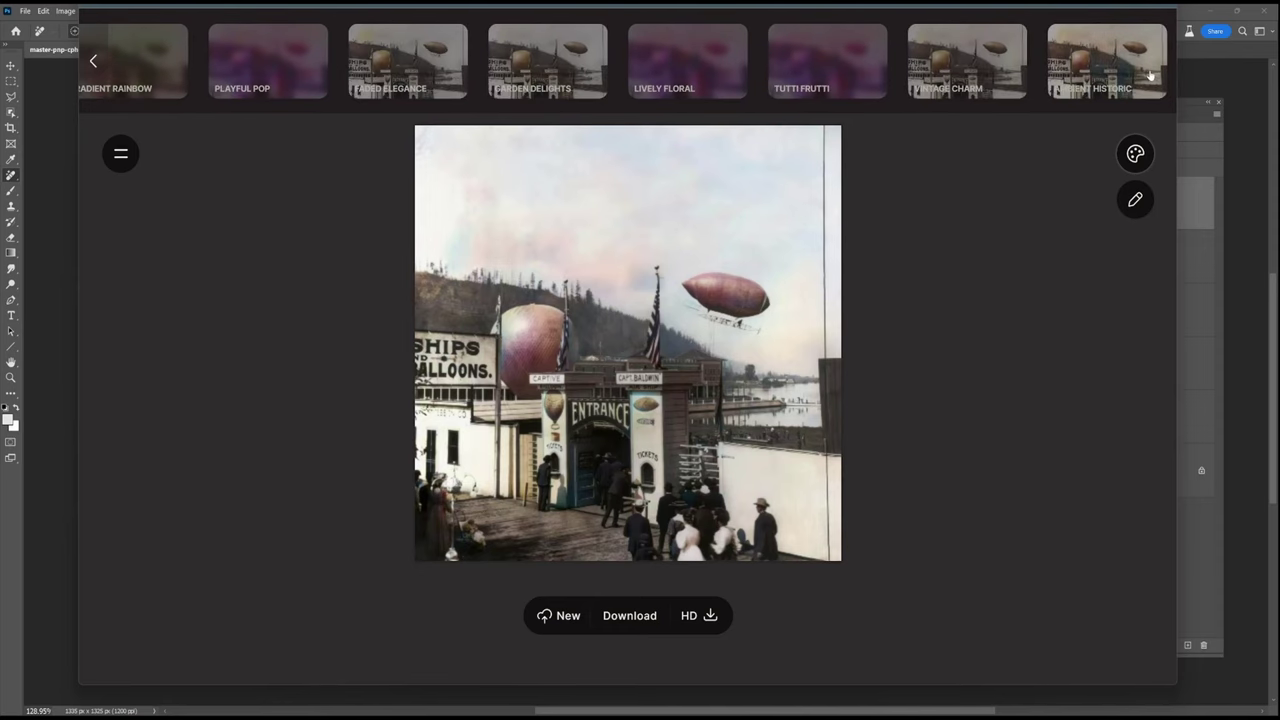
left_click(410, 60)
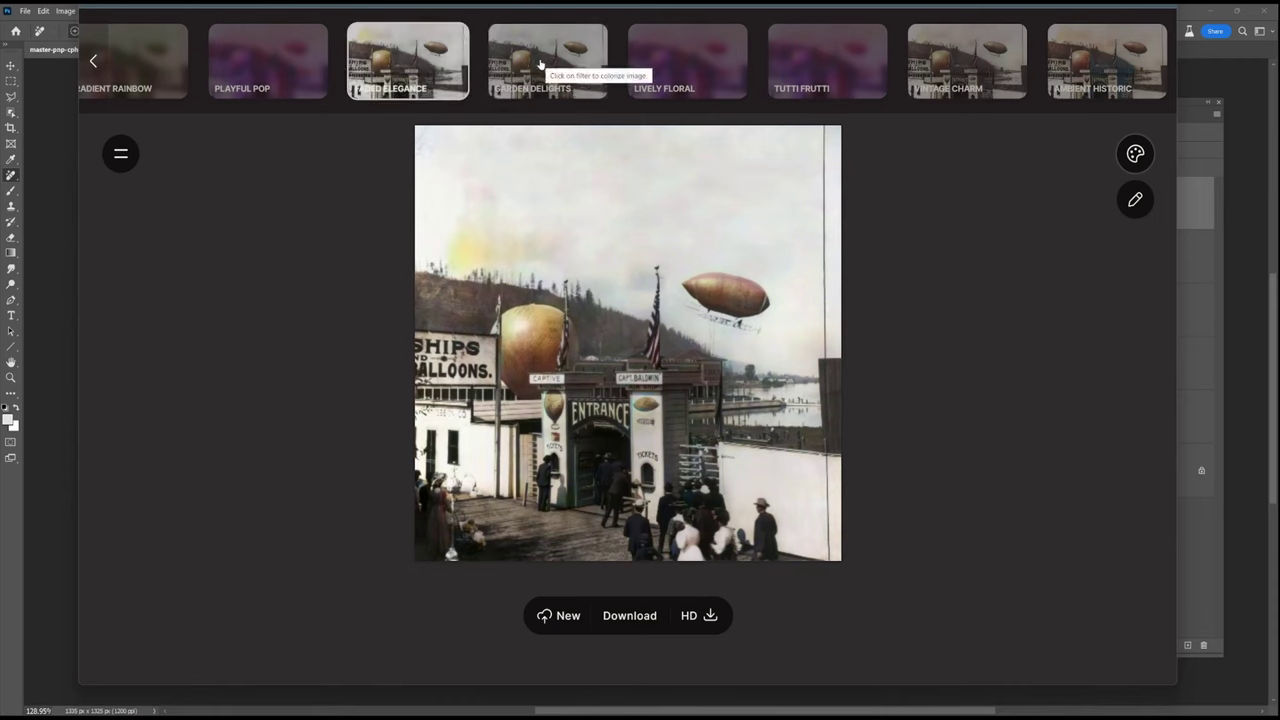
mouse_move(667, 652)
left_click(630, 615)
left_click(93, 62)
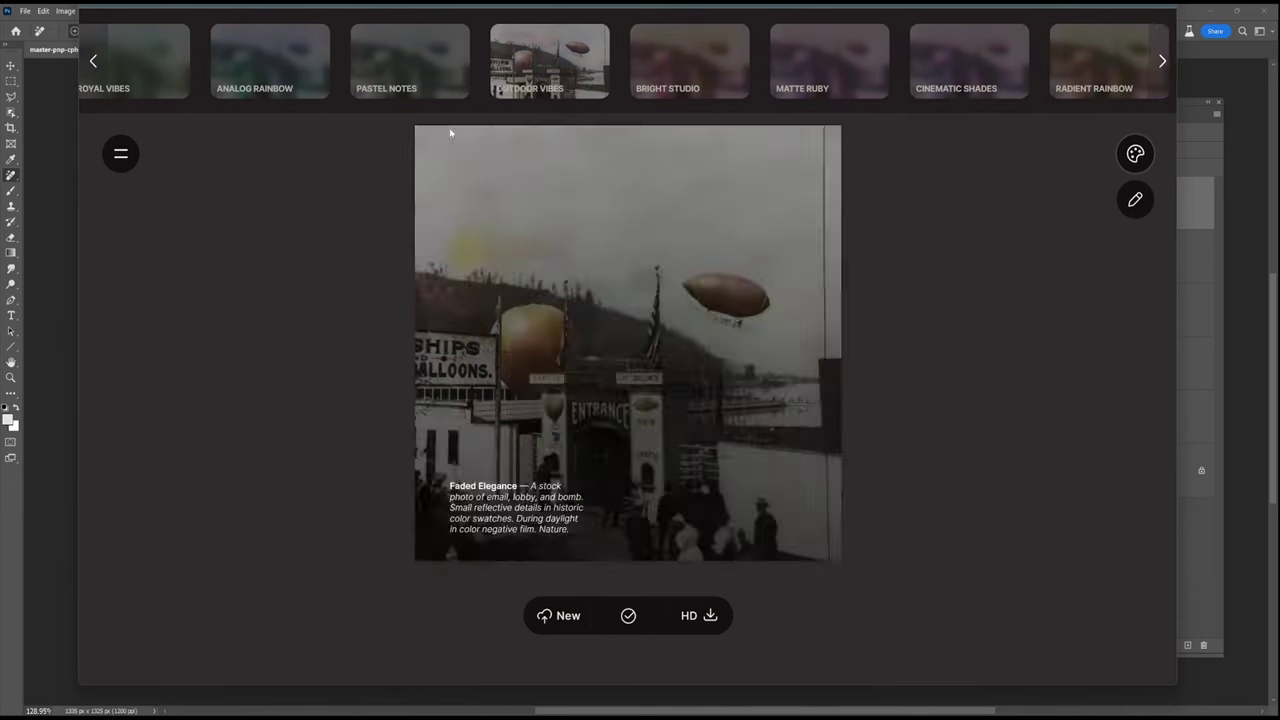
left_click(630, 615)
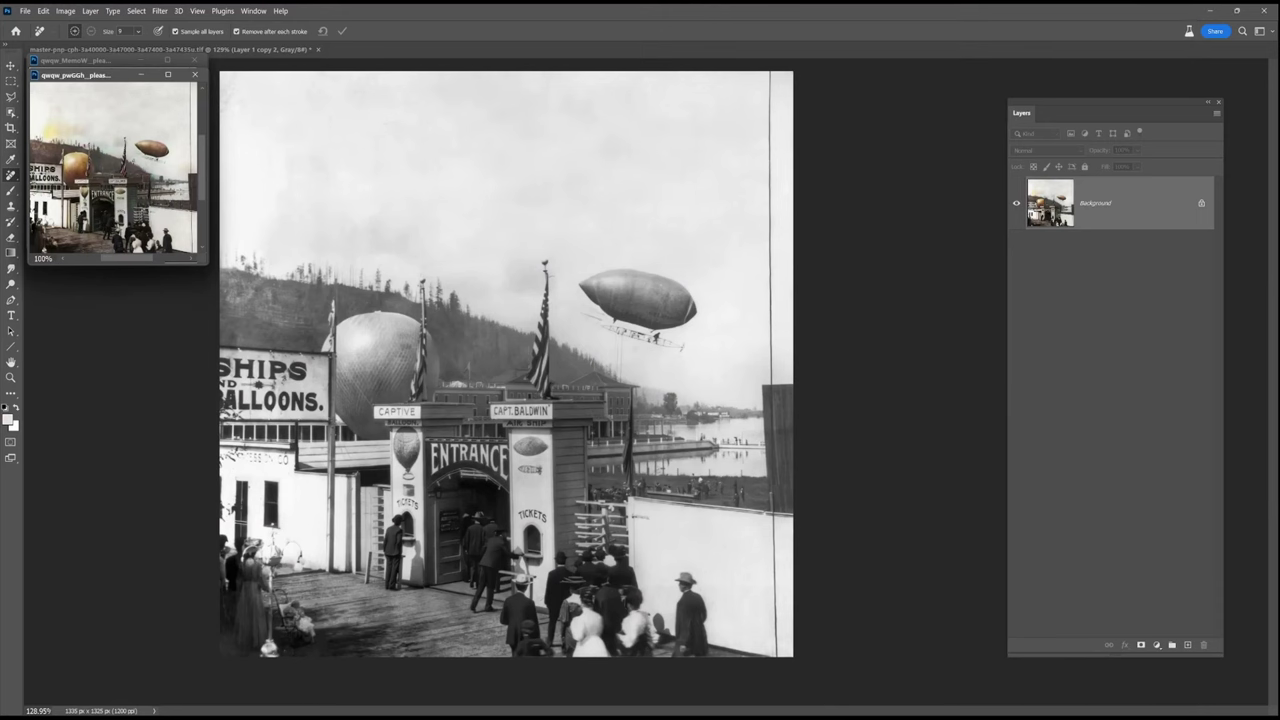
Return to Photoshop and convert the black-and-white airship document to RGB Color, keeping its layers unmerged
left_click_drag(110, 170, 303, 190)
key("ctrl+z")
left_click(65, 10)
mouse_move(90, 21)
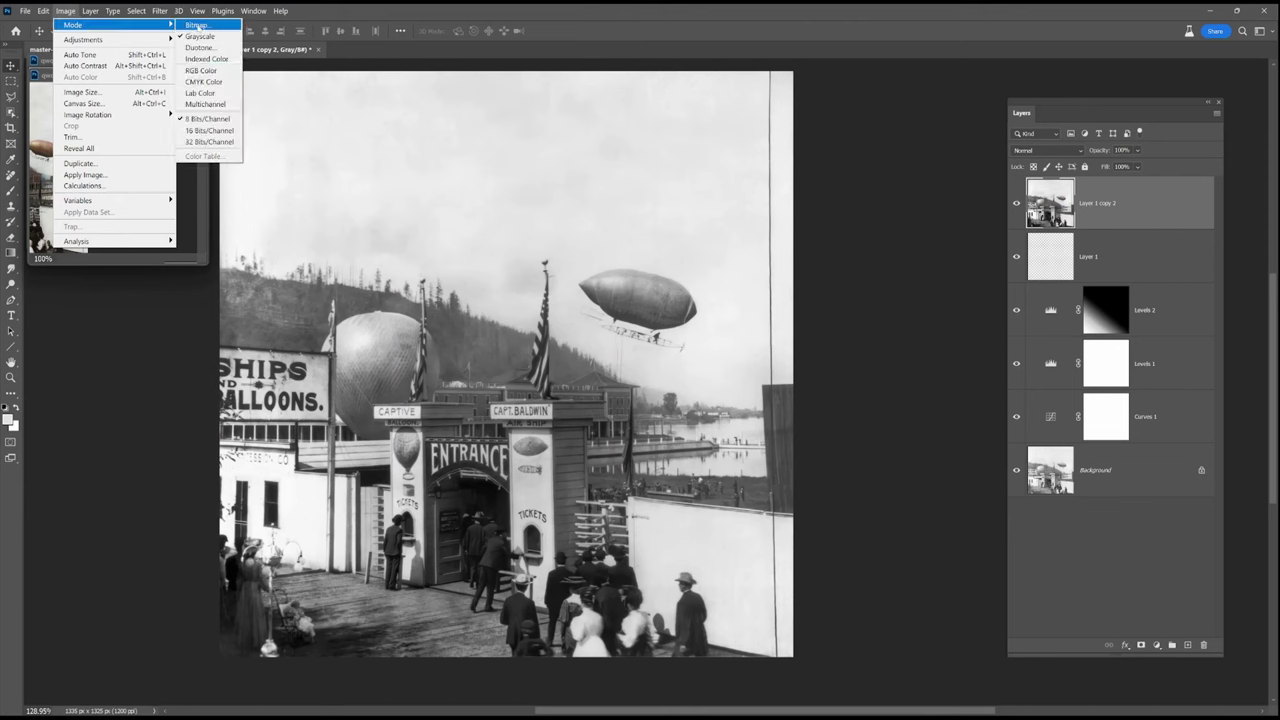
left_click(205, 72)
left_click(641, 281)
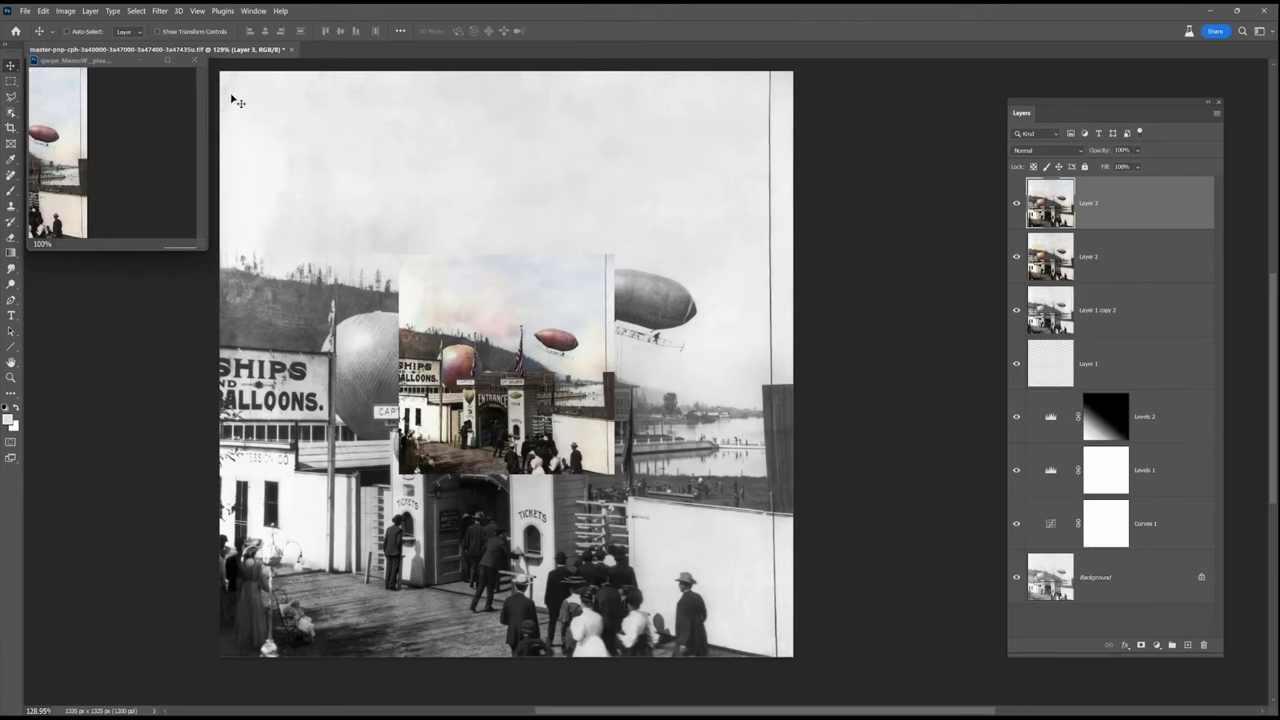
Close the remaining colorized image window and scale Layer 2 and Layer 3 together to cover the full photograph
left_click(194, 60)
left_click(1117, 270, "shift")
key("ctrl+t")
left_click_drag(543, 373, 365, 192)
left_click_drag(434, 291, 793, 657)
key("Return")
Set the blend mode of both colorized layers, Layer 2 and Layer 3, to Color
left_click_drag(1016, 256, 1016, 204)
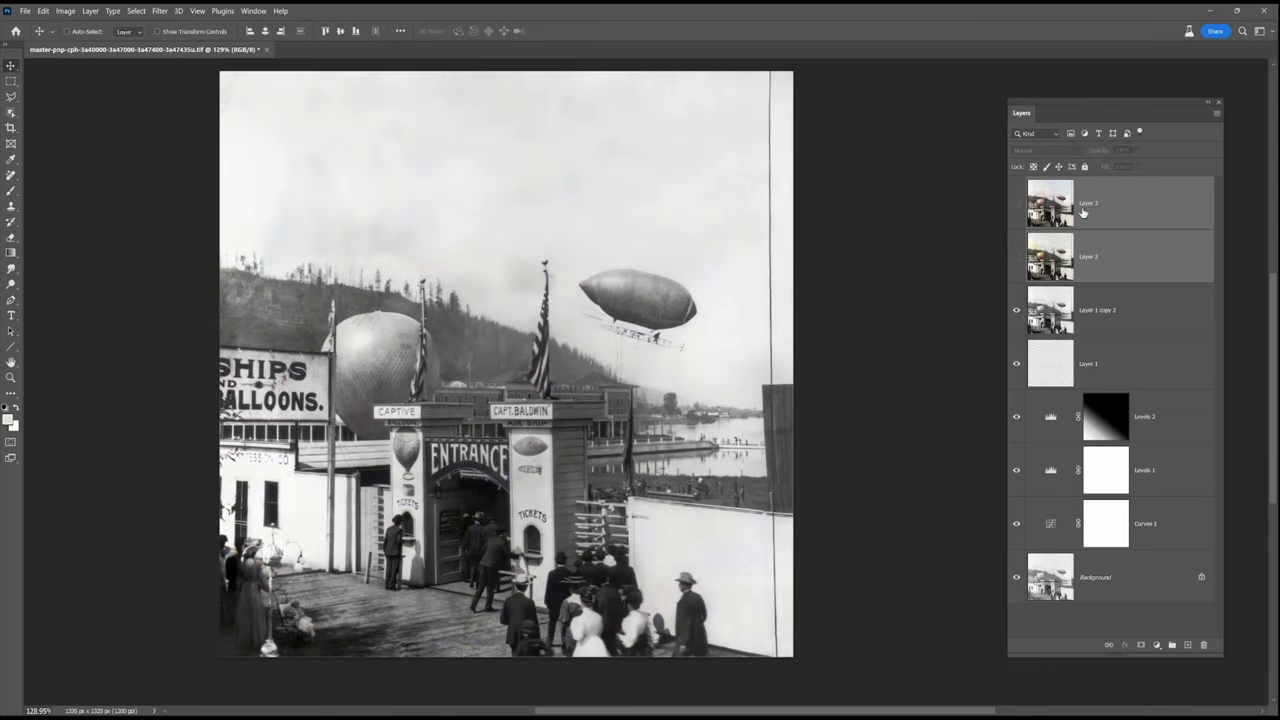
left_click(1098, 256)
left_click(1017, 257)
left_click(1037, 152)
left_click(1025, 472)
left_click(1017, 256)
left_click(1017, 204)
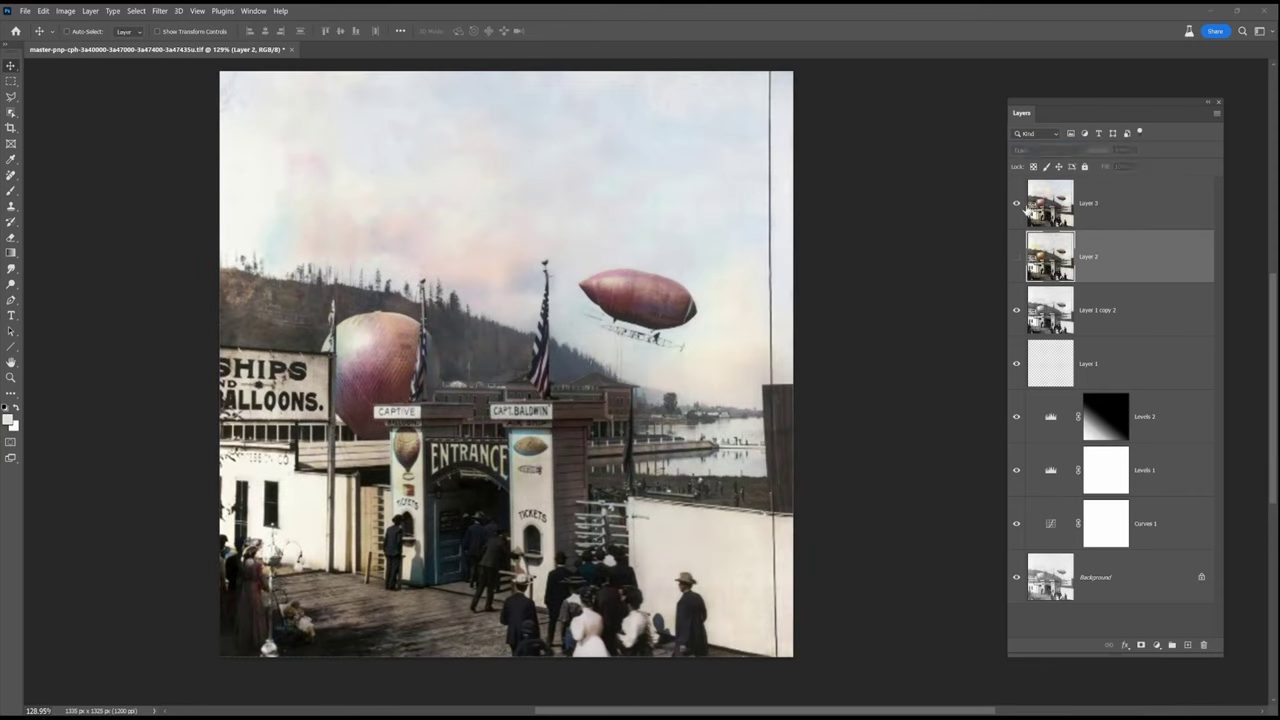
left_click(1080, 204)
left_click(1027, 151)
left_click(1031, 472)
Compare the two colorized layers over the restored photo by switching their visibility, leaving both shown
left_click(1016, 203)
left_click(1016, 203)
left_click(1016, 203)
left_click(1016, 256)
left_click(1016, 203)
Add a new layer on top in Color blend mode and brush a first stroke of color over the hillside
left_click(11, 190)
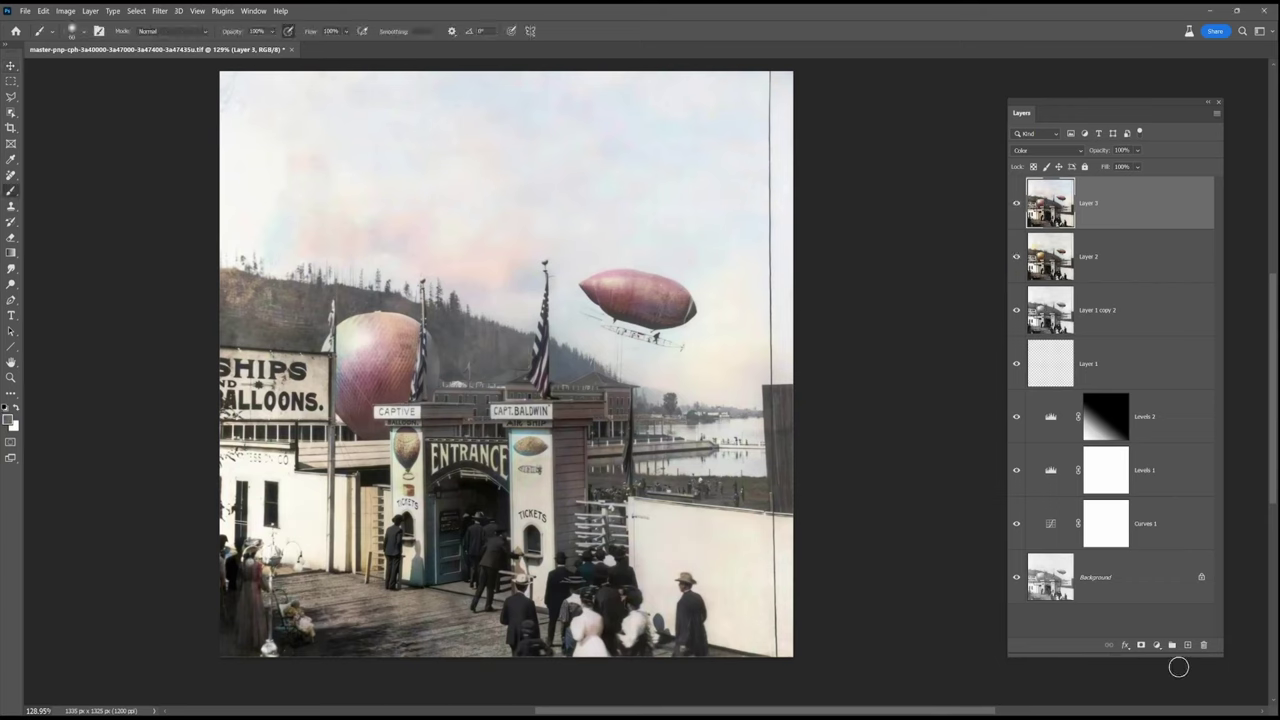
left_click(1188, 645)
left_click(1047, 150)
left_click(1031, 470)
left_click_drag(514, 325, 514, 344)
Lower the brush opacity to 24% and brush soft color over the forested hillside
left_click(272, 31)
left_click_drag(300, 47, 255, 47)
mouse_move(510, 328)
left_mouse_down()
mouse_move(489, 363)
mouse_move(524, 364)
left_mouse_up()
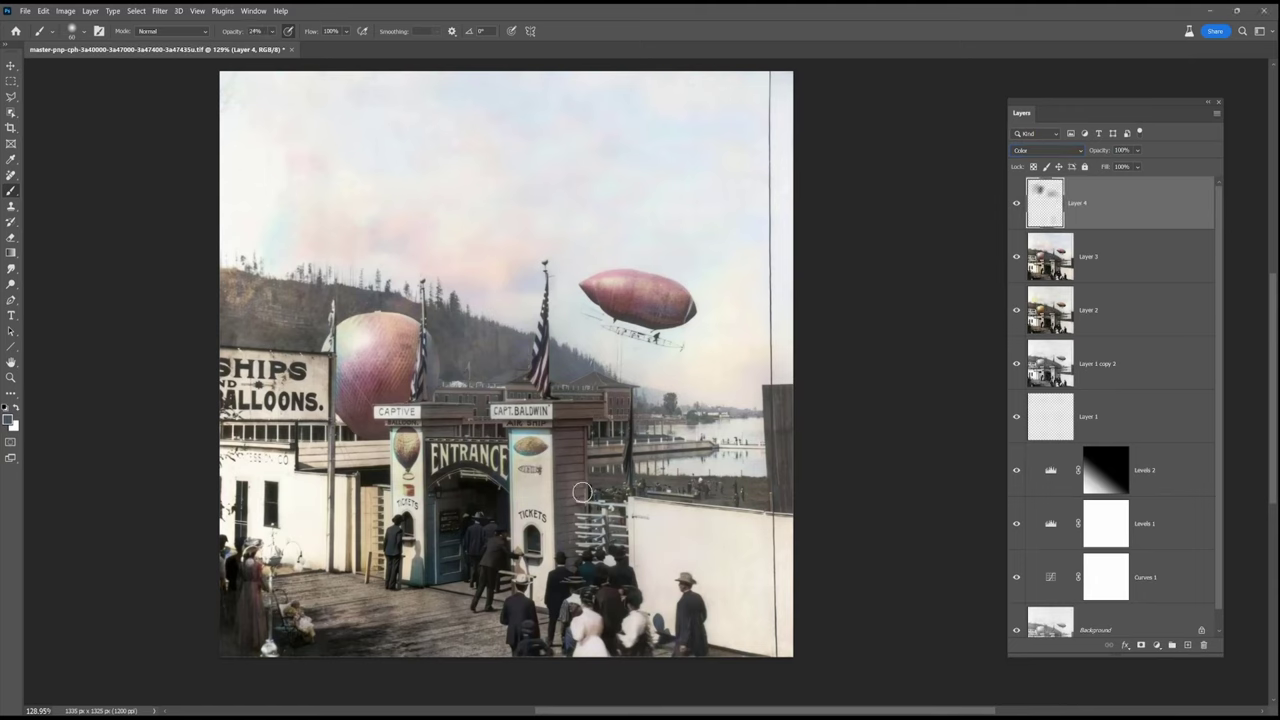
Set the brush opacity to 67% and paint the reddish wooden siding and roof ledges of the entrance towers gray
scroll(635, 550, "up", 5)
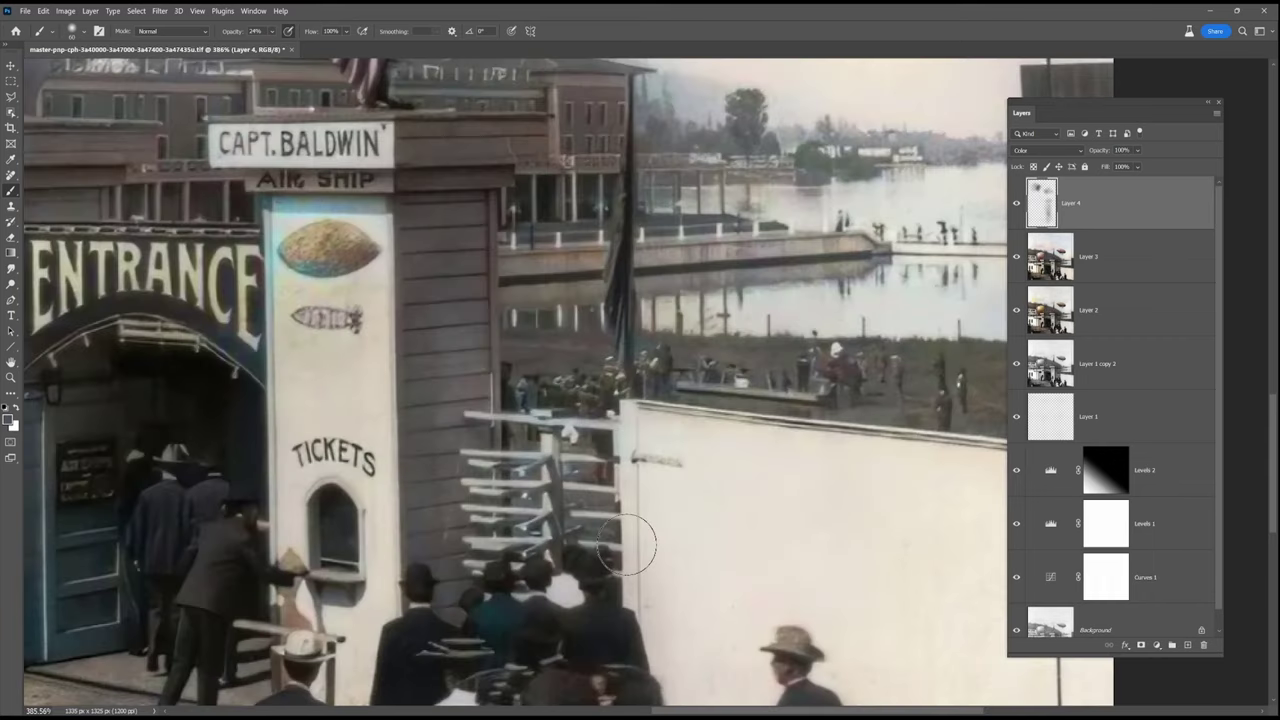
left_click_drag(271, 37, 301, 44)
left_click_drag(484, 395, 425, 516)
left_click_drag(512, 323, 713, 536)
mouse_move(739, 364)
left_mouse_down()
mouse_move(699, 391)
mouse_move(742, 333)
left_mouse_up()
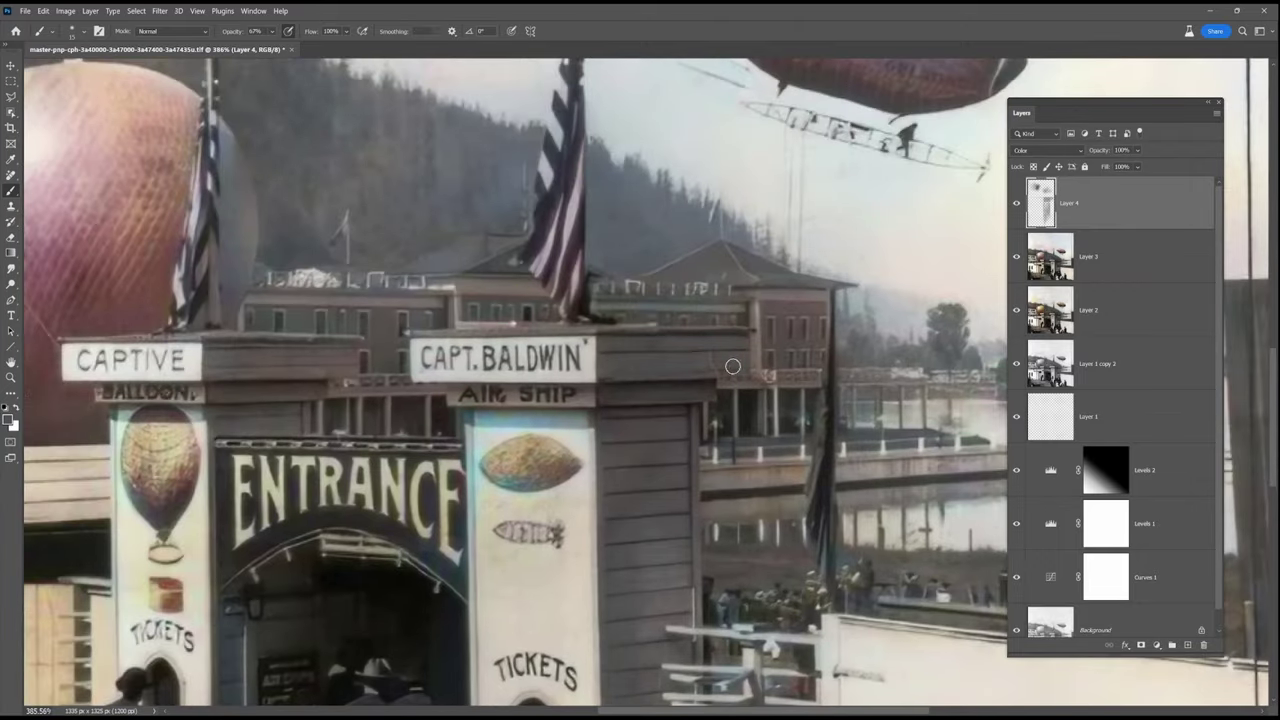
scroll(609, 528, "up", 2)
scroll(609, 528, "left", 3)
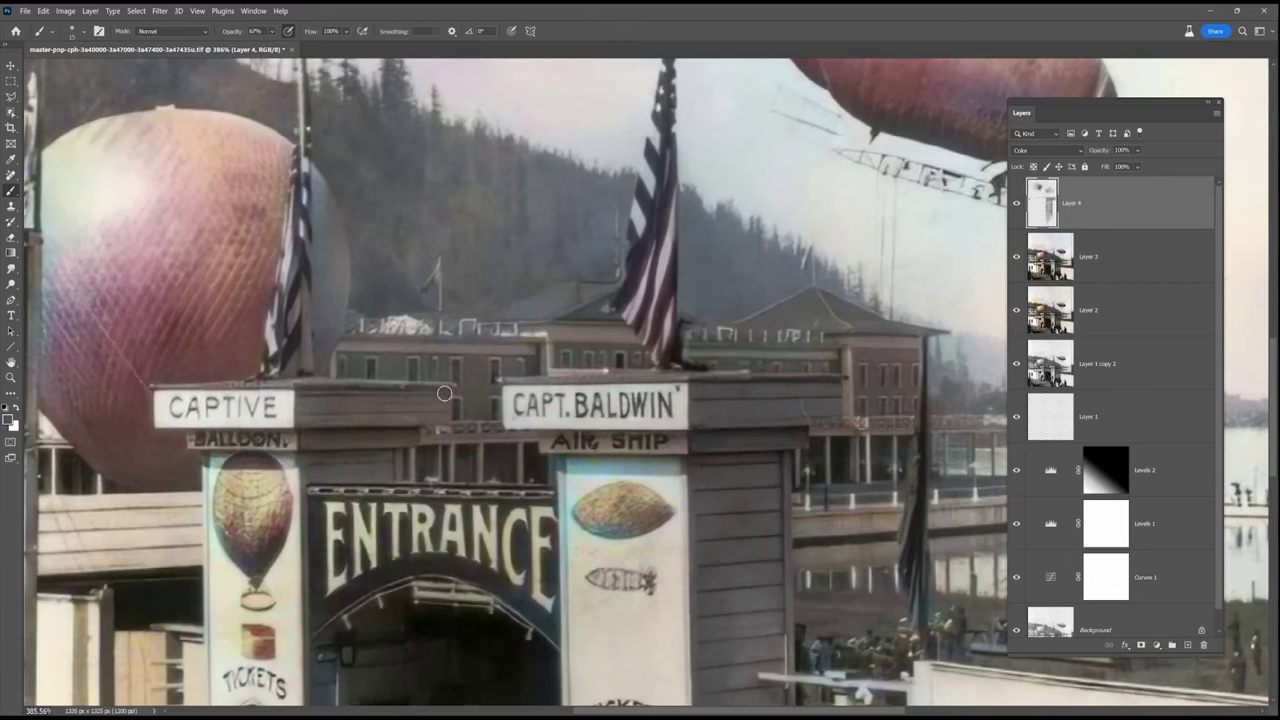
scroll(333, 467, "down", 2)
scroll(333, 467, "left", 5)
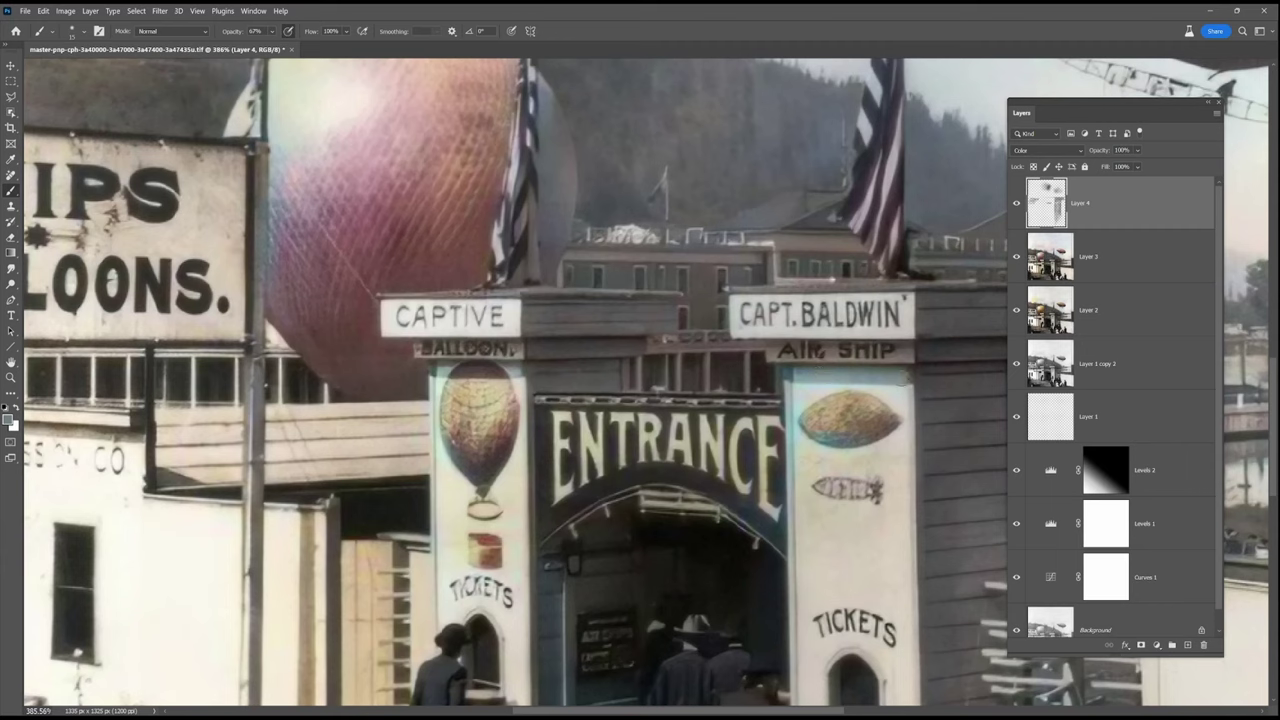
Brush away the cyan fringe on the ticket pillars and paint the arched ENTRANCE sign dark red
left_click_drag(429, 368, 441, 367)
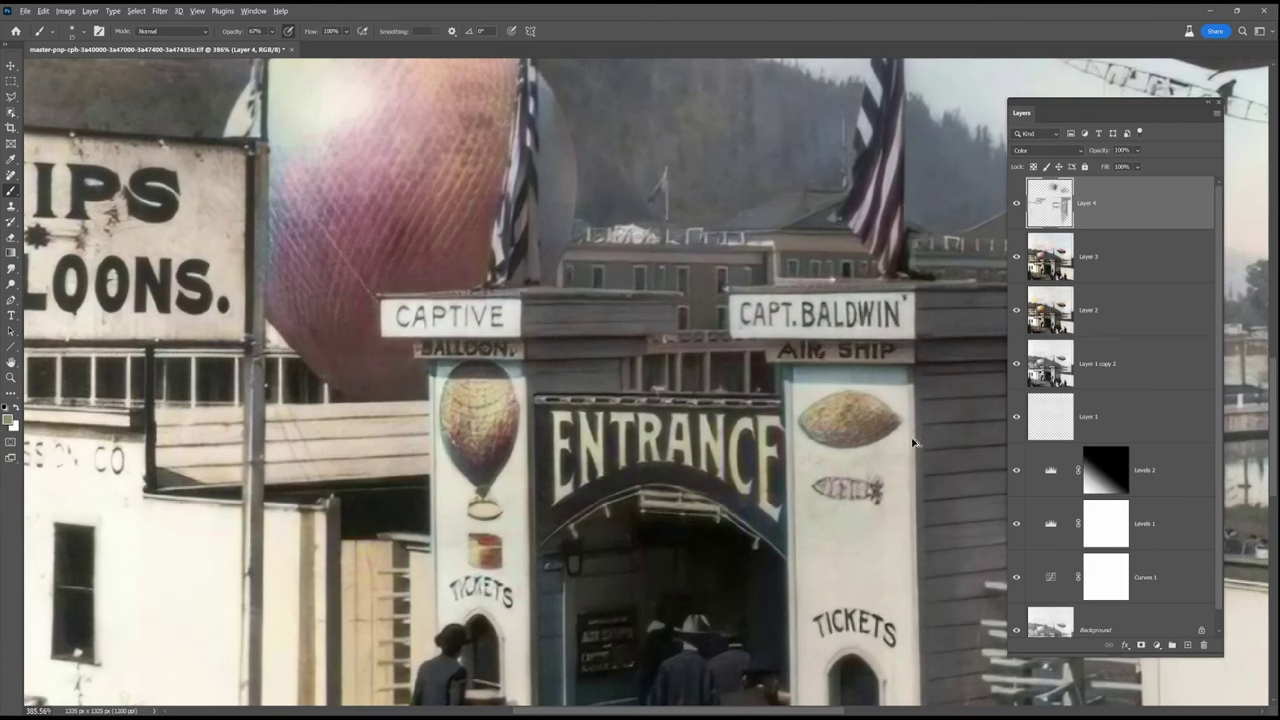
scroll(912, 442, "down", 3)
left_click_drag(748, 490, 643, 413)
left_click(457, 213, "alt")
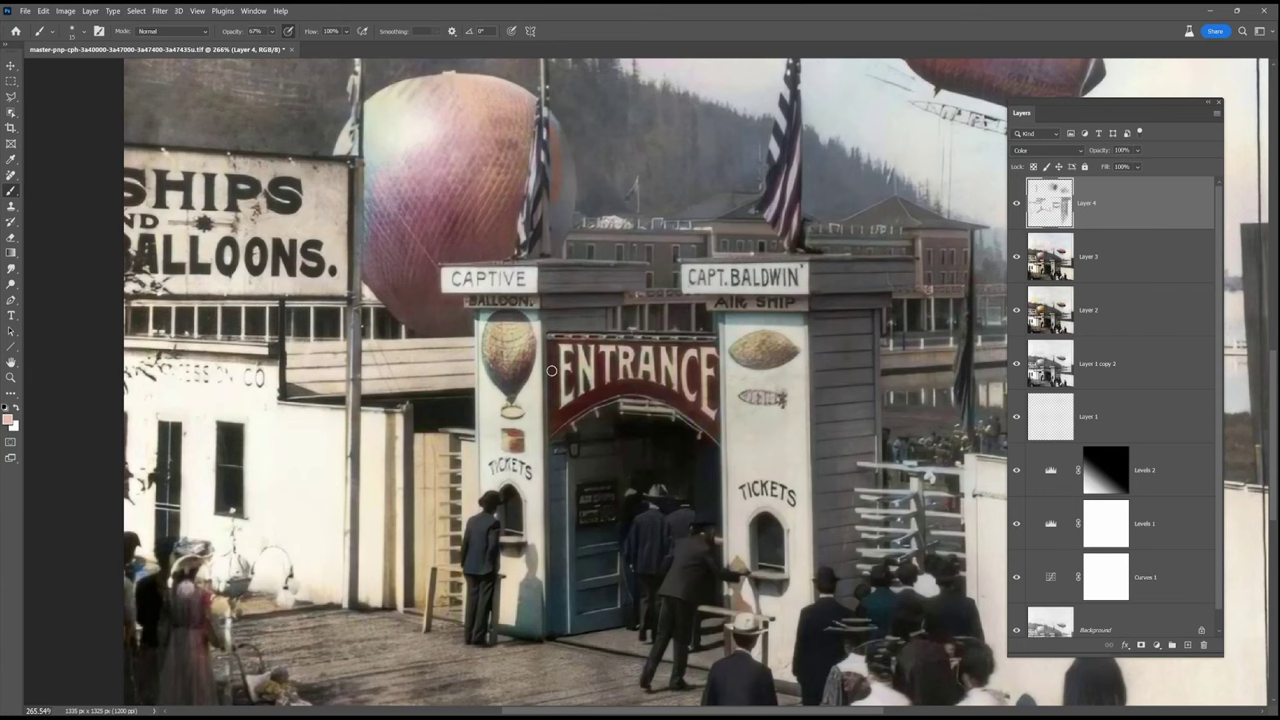
Soften the red paint on the ENTRANCE sign with the Eraser tool
scroll(613, 369, "down", 7)
scroll(620, 372, "up", 5)
key("e")
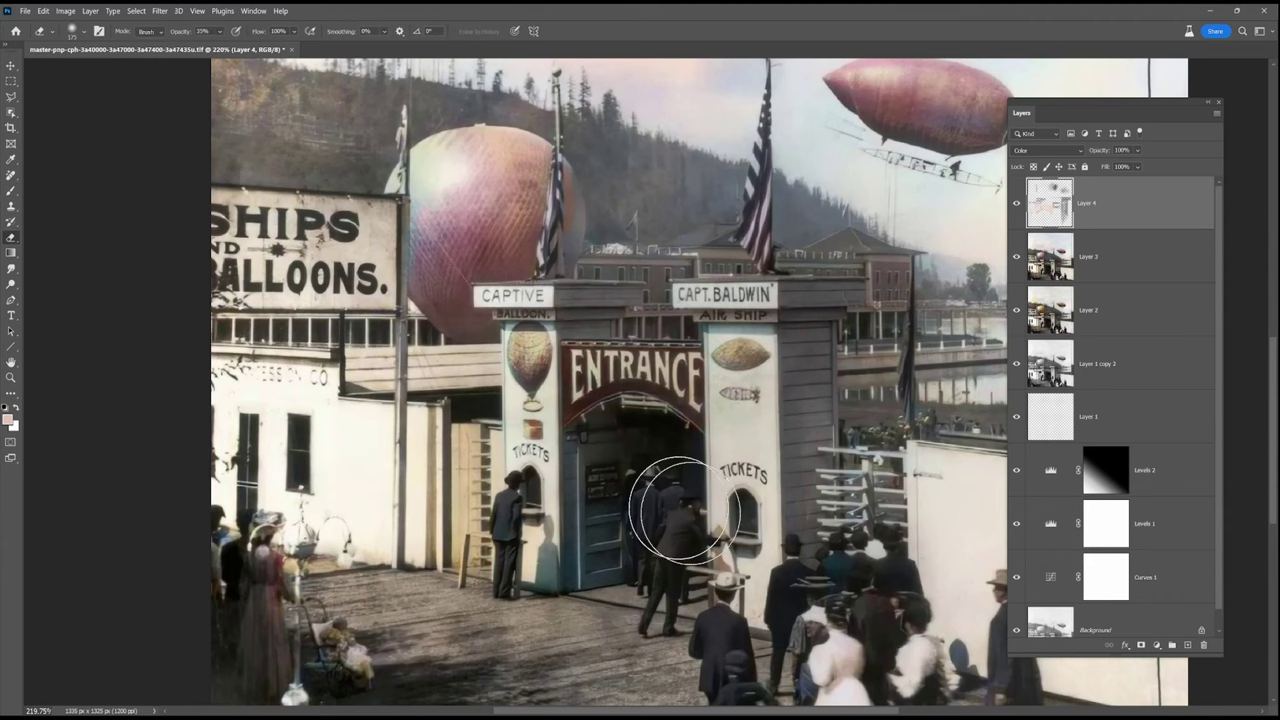
scroll(684, 512, "down", 4)
scroll(852, 465, "up", 5)
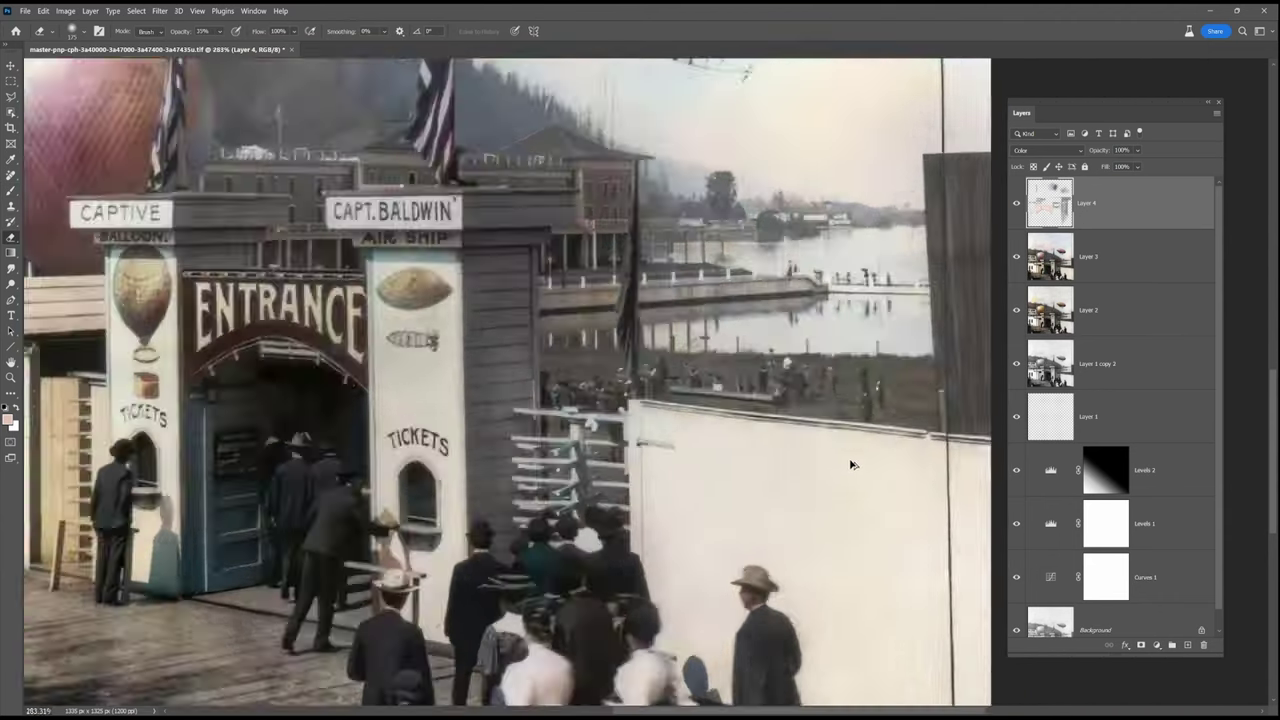
Add a new layer above Layer 4, choose a muted green brush color, and set the layer's blend mode to Color
scroll(852, 465, "up", 3)
left_click_drag(852, 465, 685, 502)
left_click(1186, 648)
left_click(11, 191)
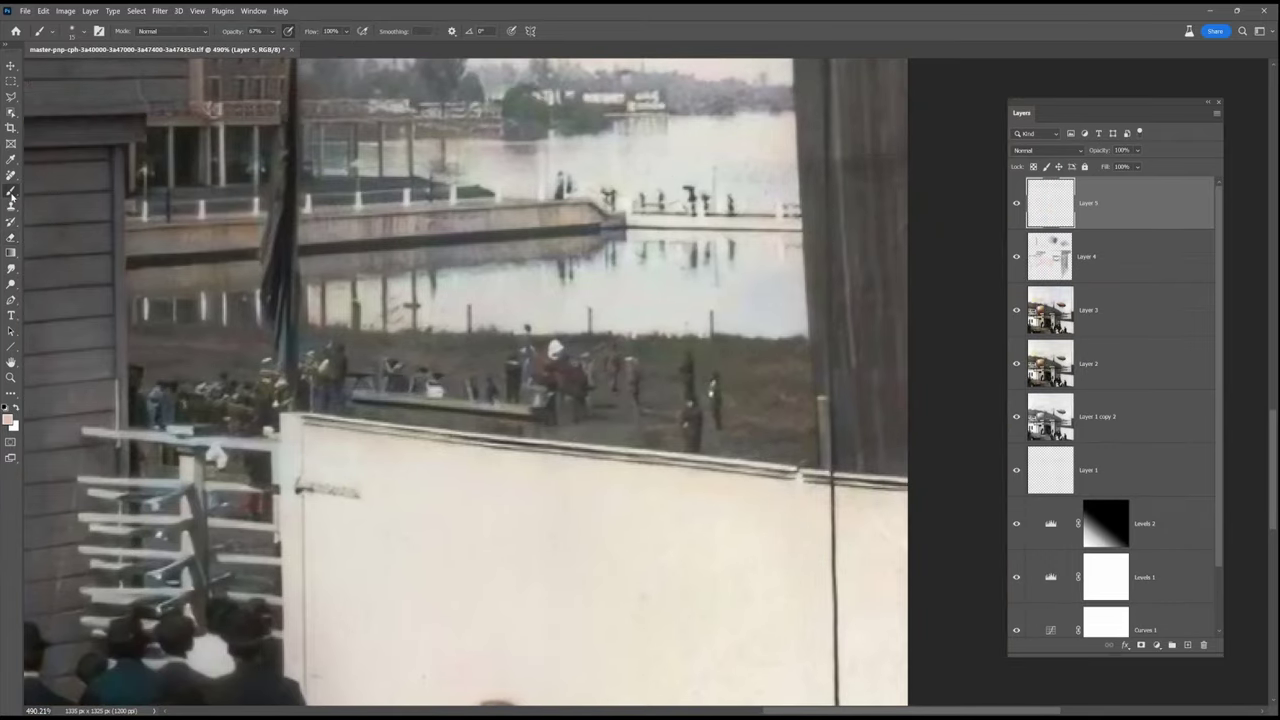
left_click(742, 368, "alt")
left_click(7, 420)
left_click(751, 401)
left_click(977, 306)
left_click(760, 398)
left_click(1036, 151)
left_click(1019, 469)
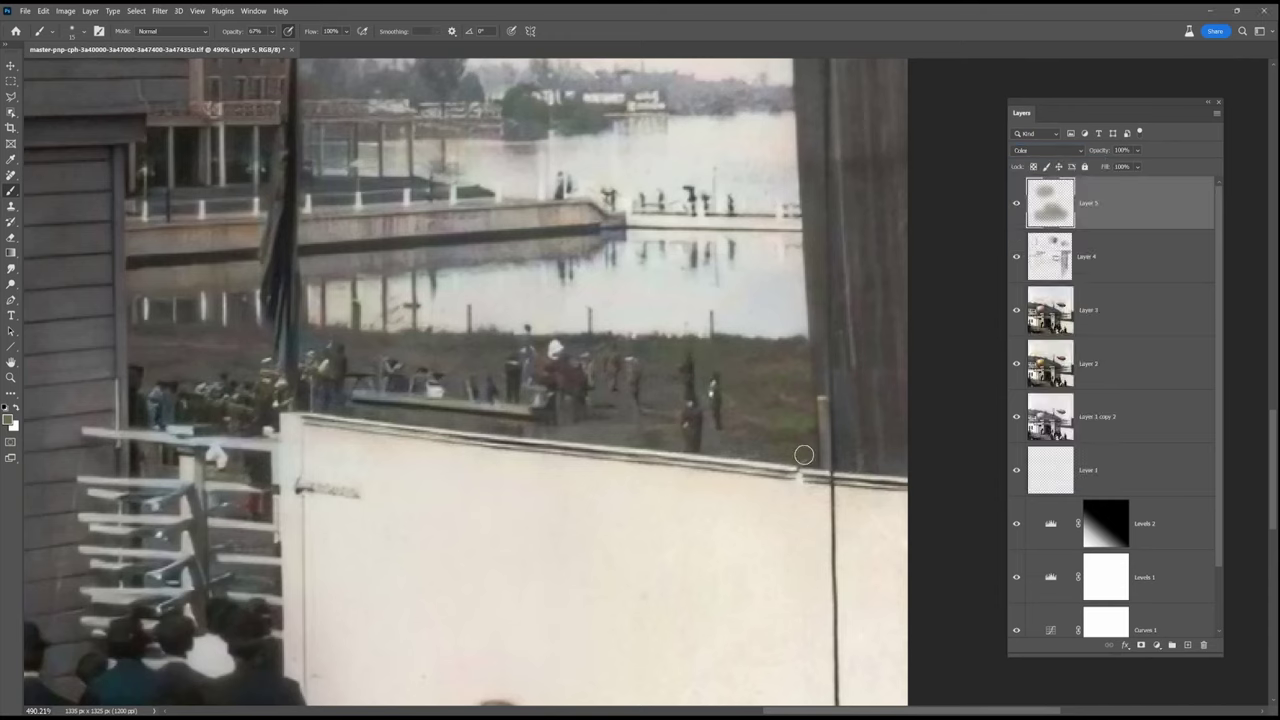
Paint the grassy field behind the white fence green, then brush a sampled neutral gray along the lakeside pier
left_click_drag(516, 341, 807, 345)
mouse_move(357, 336)
left_mouse_down()
mouse_move(259, 333)
mouse_move(264, 358)
mouse_move(242, 371)
mouse_move(130, 345)
left_mouse_up()
left_click(612, 424, "alt")
left_click_drag(628, 211, 579, 206)
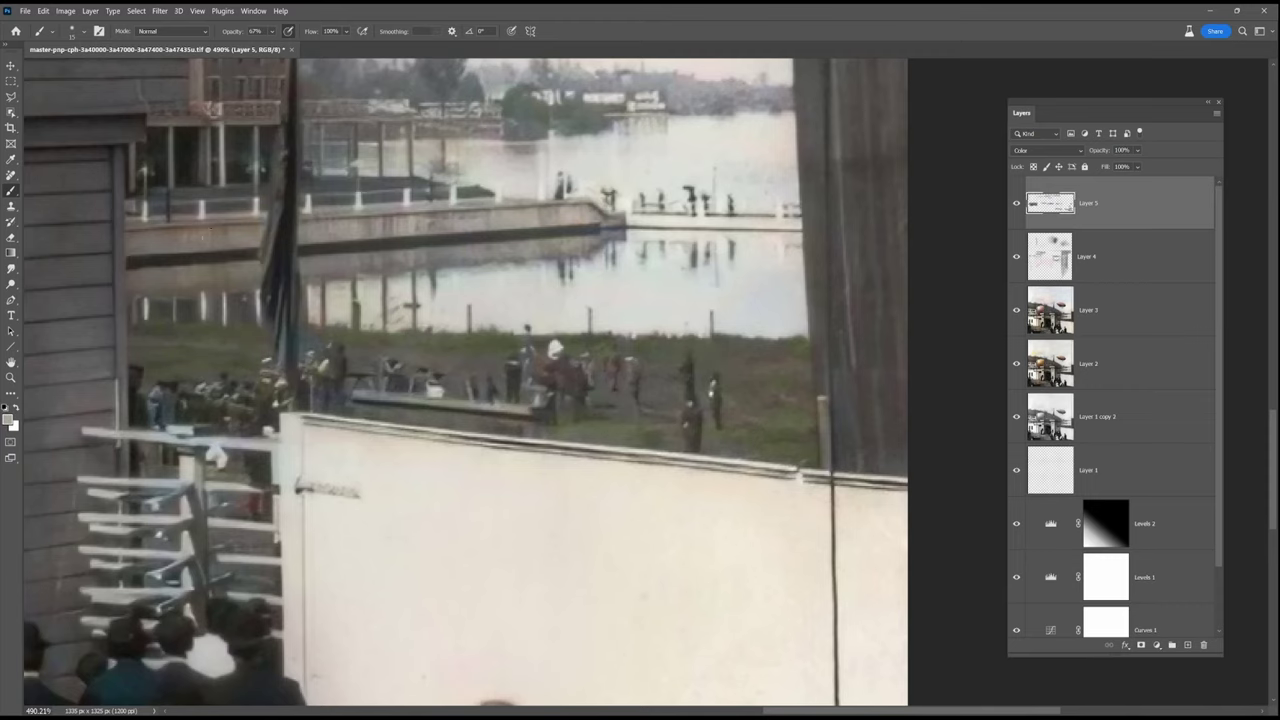
Sample a gray tone from the hillside and brush it with a larger brush over the forested hill and distant shoreline
scroll(513, 194, "down", 1)
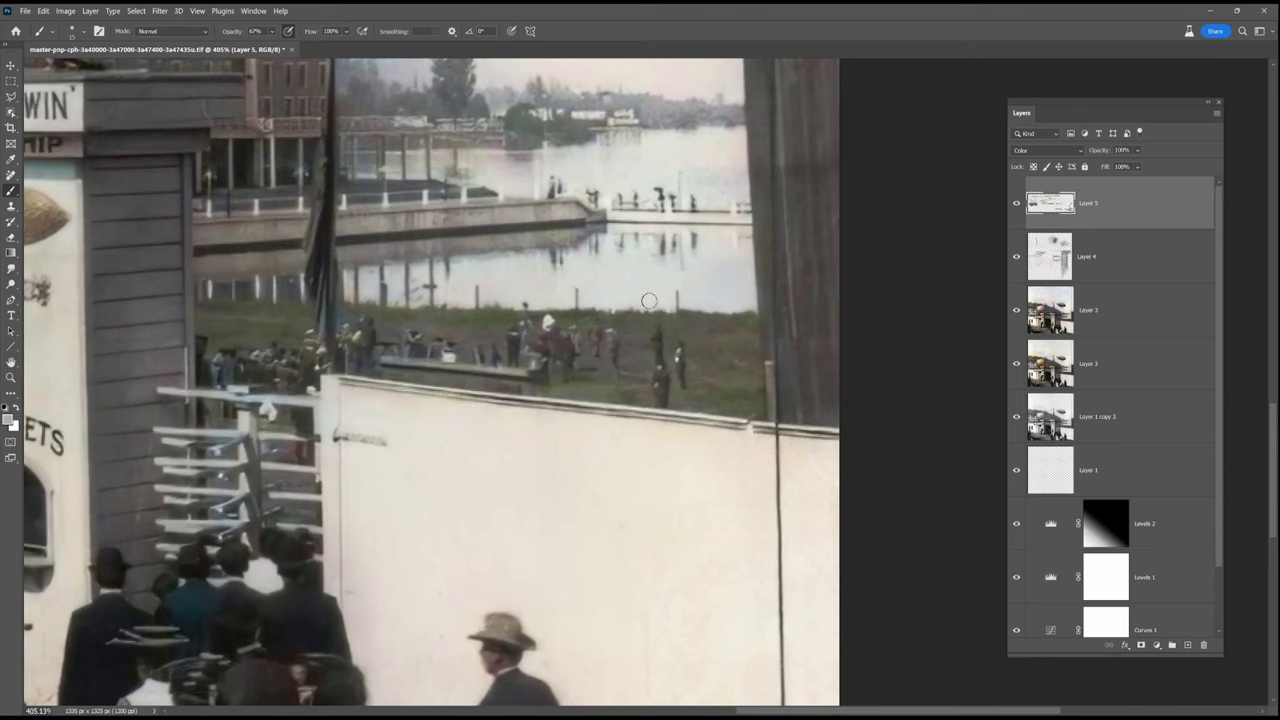
scroll(563, 165, "down", 2)
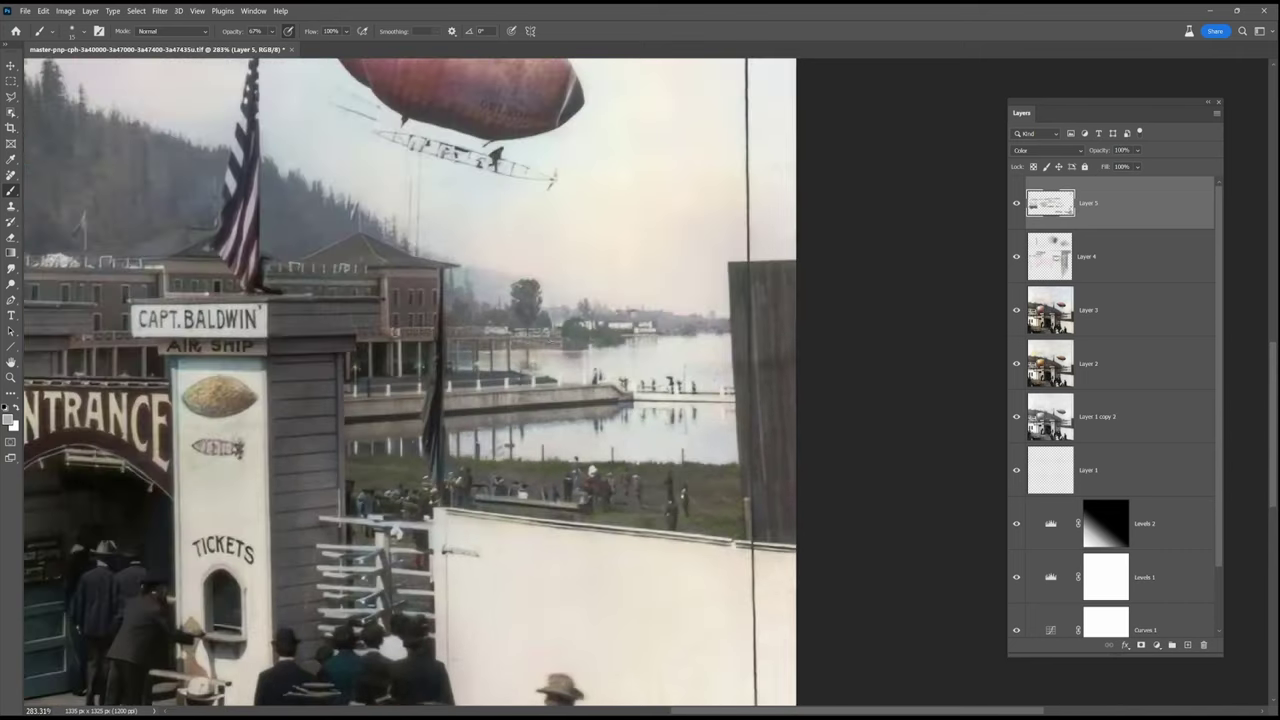
left_click(117, 189, "alt")
key("bracketright")
key("bracketright")
key("bracketright")
key("bracketright")
mouse_move(288, 245)
left_mouse_down()
mouse_move(250, 202)
mouse_move(137, 207)
mouse_move(187, 205)
mouse_move(601, 337)
left_mouse_up()
left_click_drag(540, 285, 420, 215)
left_click_drag(230, 205, 120, 180)
Sample a tone beside the shadow on the captive balloon ticket pillar and brush out its blue cast
scroll(538, 400, "down", 2)
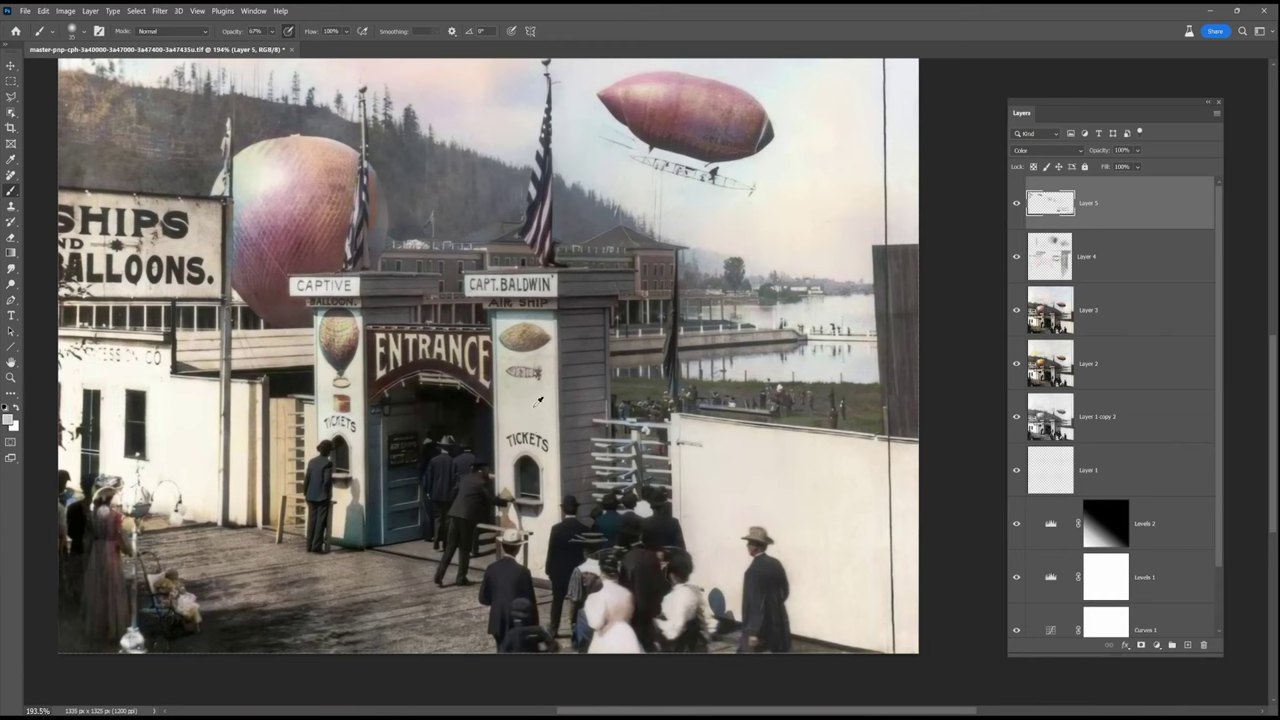
left_click(359, 511, "alt")
left_click_drag(356, 537, 354, 507)
key("bracketleft")
key("bracketleft")
key("bracketleft")
key("bracketleft")
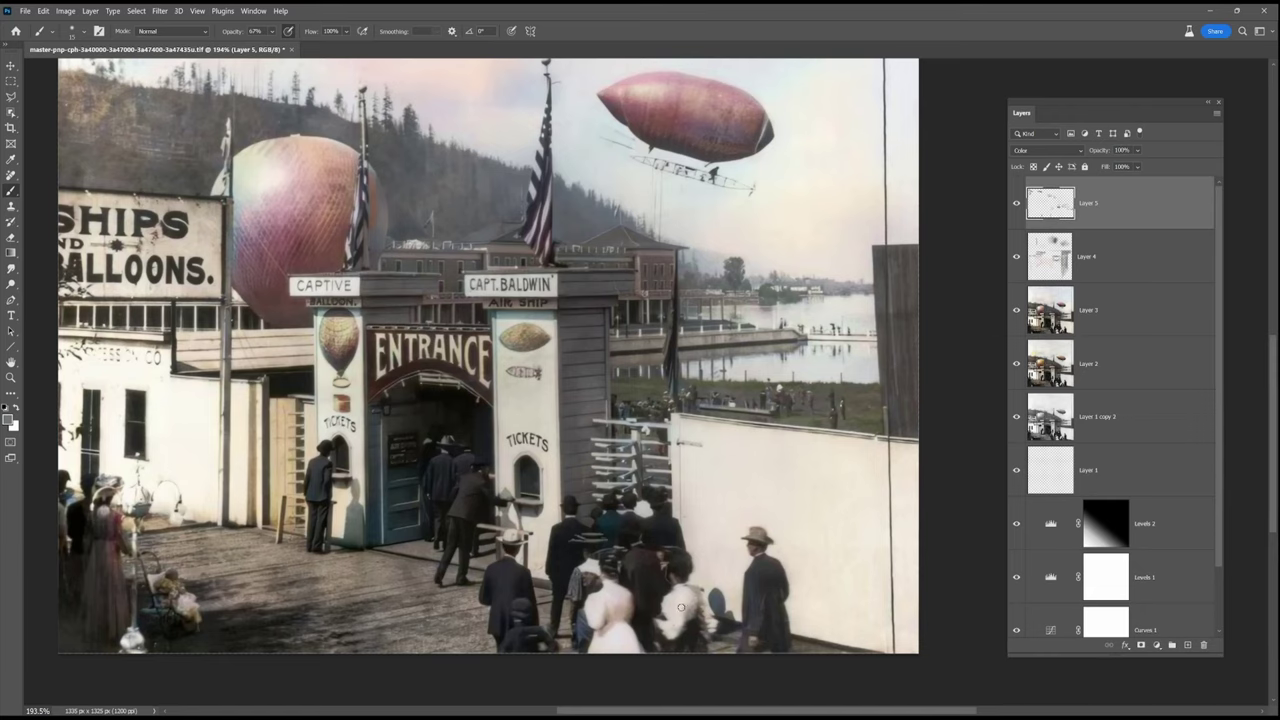
Compare the colorized Layer 2 and Layer 3 by switching their visibility, leaving both shown
scroll(680, 607, "down", 2)
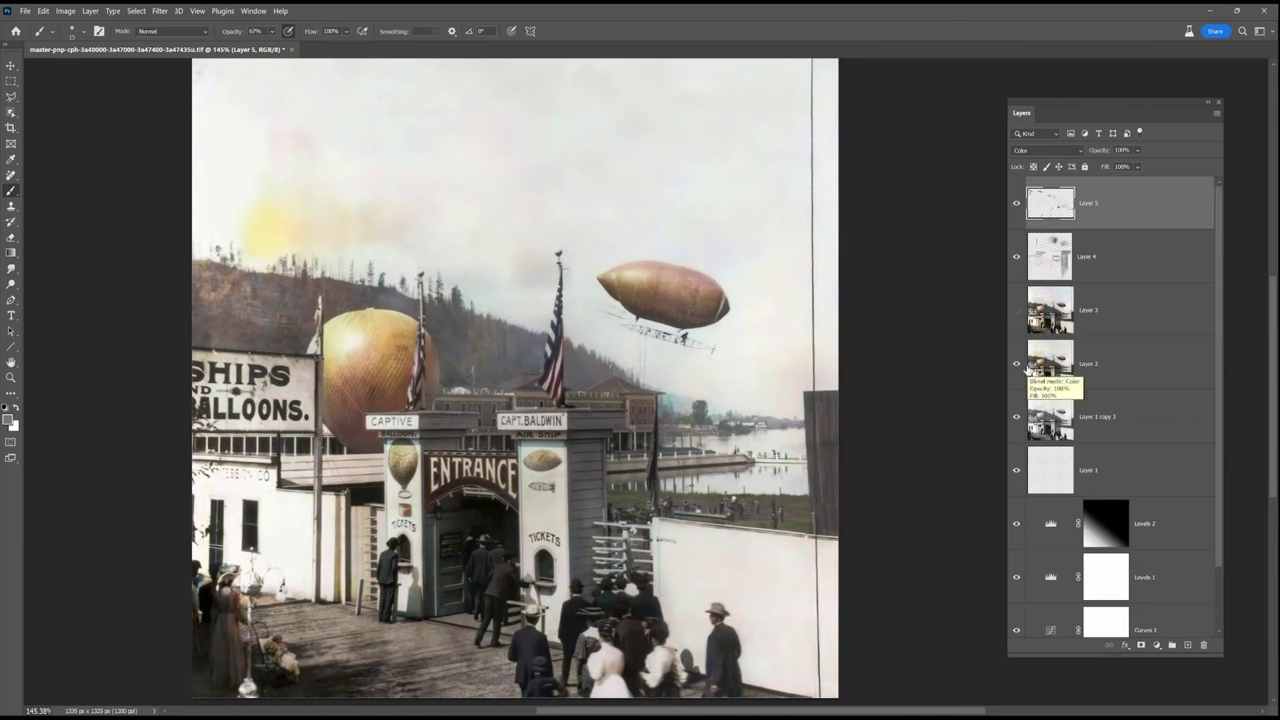
left_click(1016, 363)
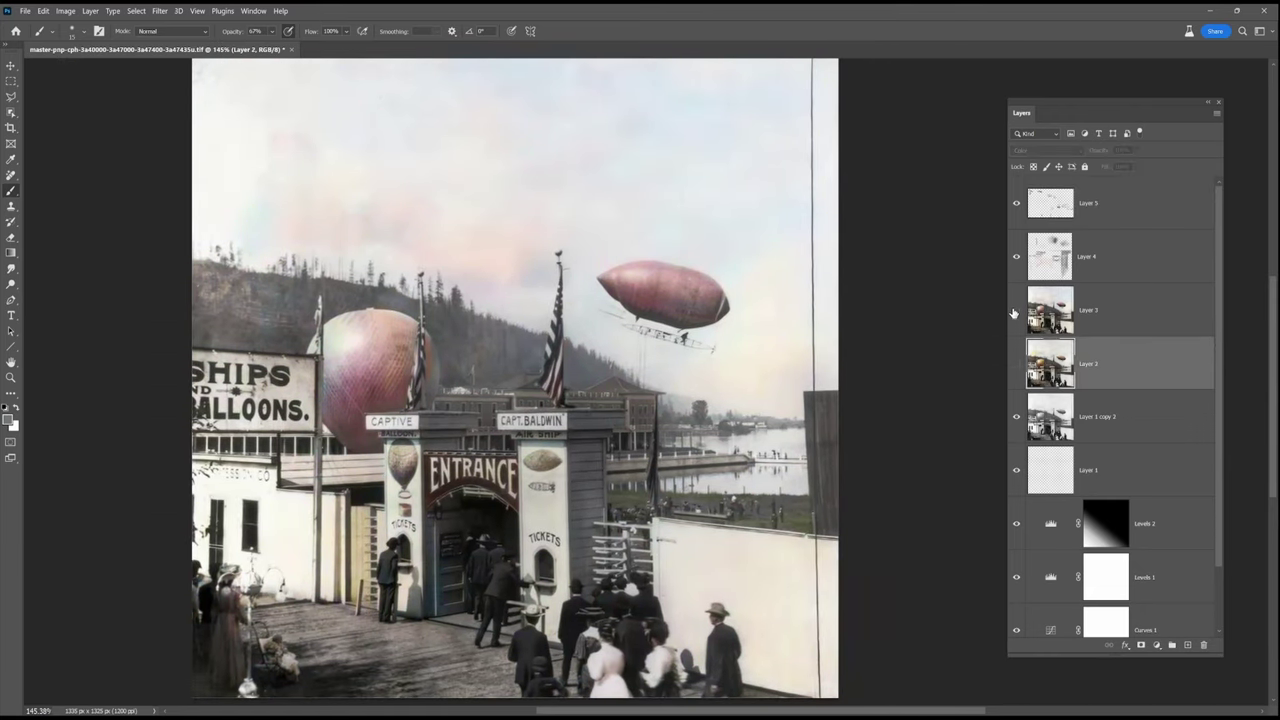
left_click(1016, 363)
left_click(1040, 318)
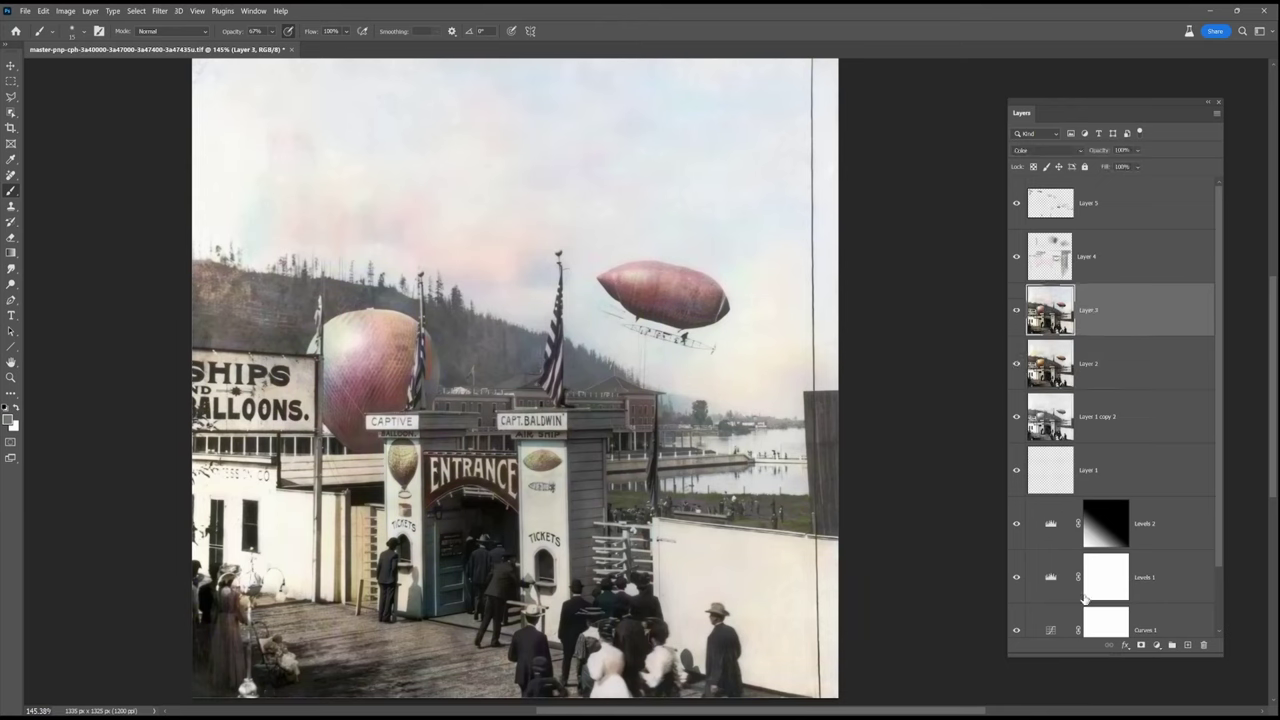
left_click(1016, 310)
left_click(1016, 310)
left_click_drag(1016, 310, 1017, 204)
left_click(1016, 310)
left_click(1016, 310)
left_click(1016, 310)
Add a new layer above Layer 5 in Color blend mode and brush neutral gray over the airship and the captive balloon
left_click(1112, 208)
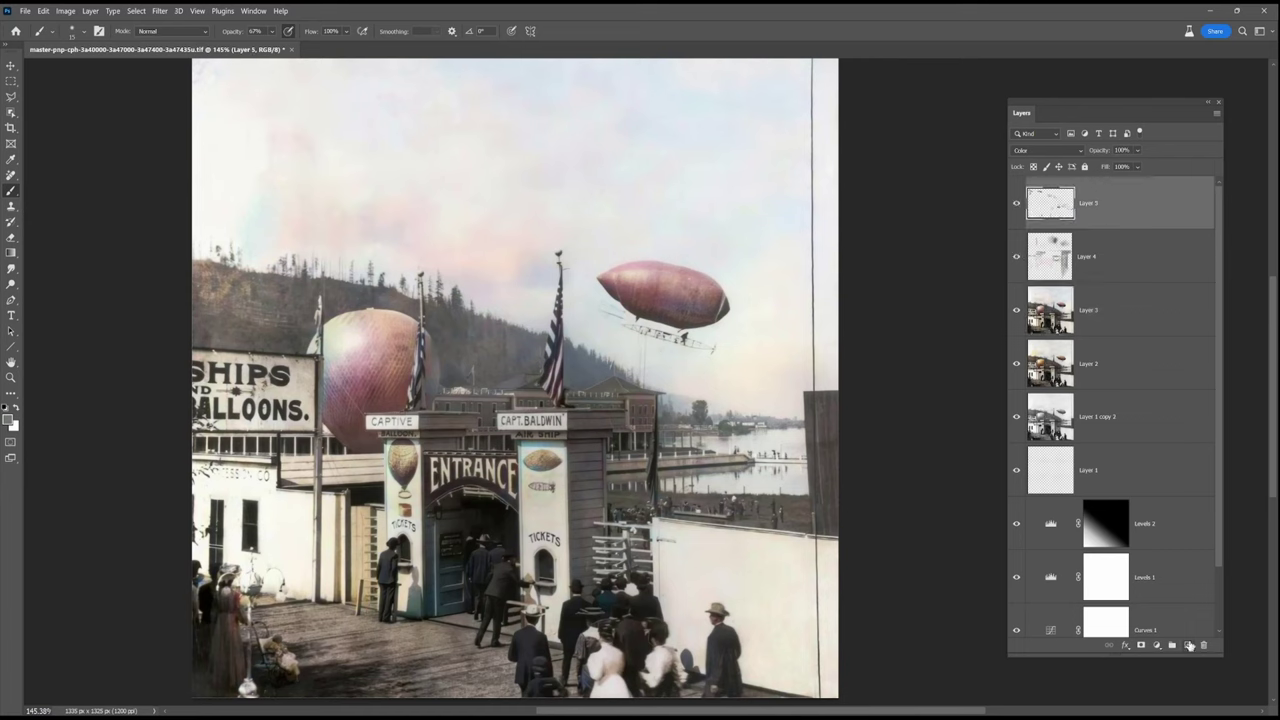
left_click(1187, 645)
left_click(8, 420)
left_click(716, 372)
left_click(977, 306)
key("bracketright")
key("bracketright")
key("bracketright")
key("bracketright")
key("bracketright")
key("bracketright")
key("bracketright")
key("bracketright")
left_click(1047, 151)
mouse_move(635, 277)
left_mouse_down()
mouse_move(716, 301)
mouse_move(675, 274)
mouse_move(607, 278)
mouse_move(686, 288)
mouse_move(698, 279)
mouse_move(611, 269)
mouse_move(699, 277)
mouse_move(605, 288)
left_mouse_up()
left_click(1026, 472)
mouse_move(383, 335)
left_mouse_down()
mouse_move(372, 332)
mouse_move(367, 410)
mouse_move(403, 336)
left_mouse_up()
left_click_drag(311, 338, 367, 352)
Choose a near-white foreground color and brush it over the upper parts of the airship and captive balloon
left_click(8, 420)
left_click(717, 323)
left_click(977, 306)
left_click_drag(711, 275, 681, 270)
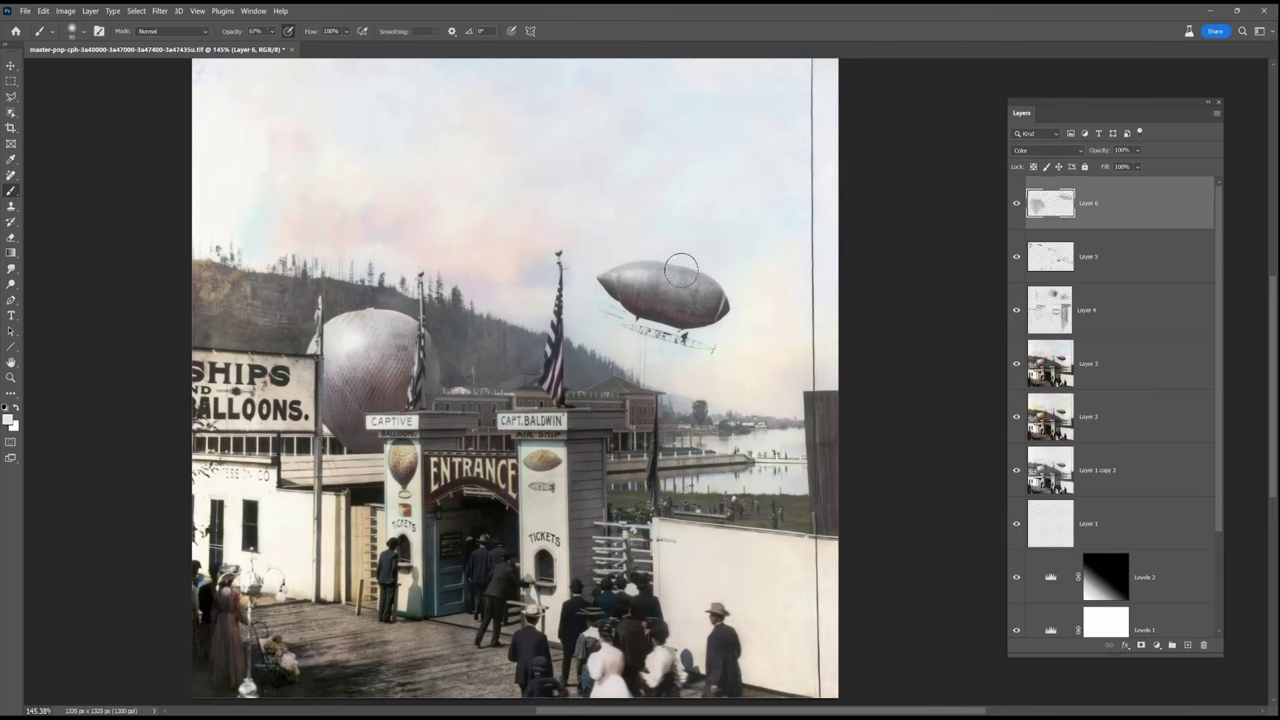
mouse_move(375, 335)
left_mouse_down()
mouse_move(347, 362)
mouse_move(382, 336)
left_mouse_up()
Choose a dark reddish-brown foreground color and brush it over the lower part of the captive balloon
left_click(8, 420)
left_click(747, 433)
left_click(977, 306)
left_click_drag(398, 444, 375, 445)
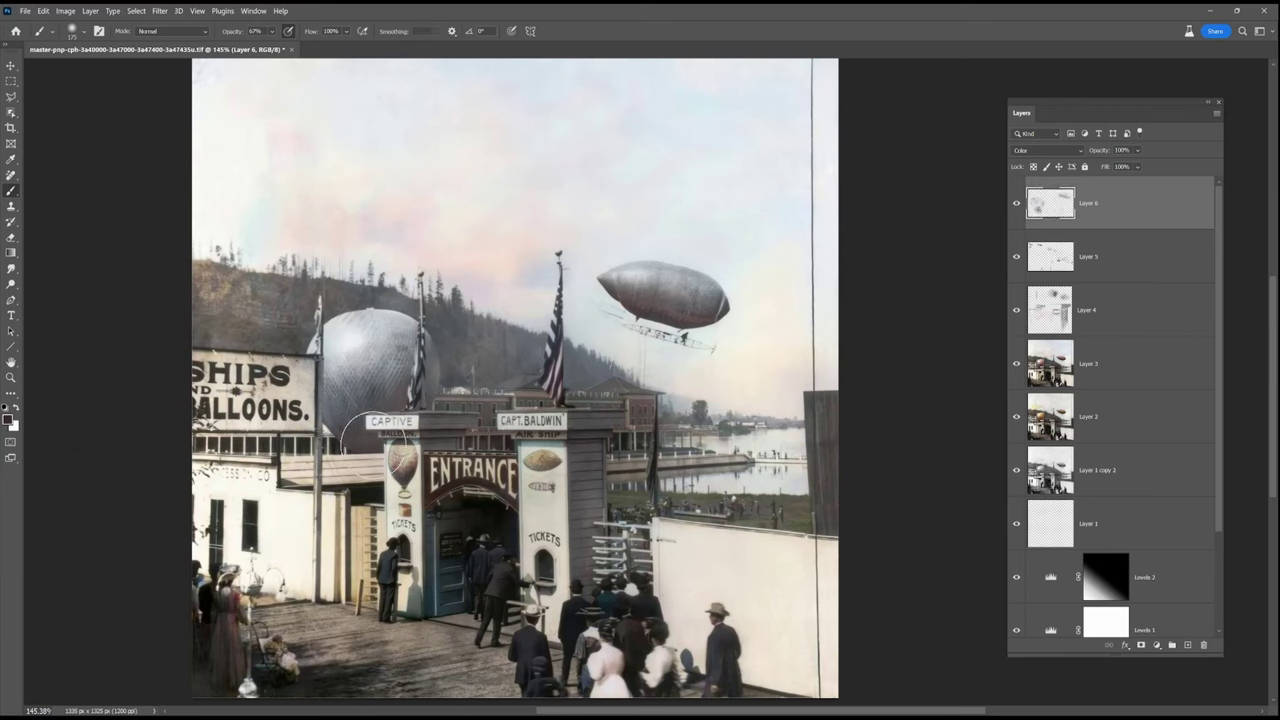
Choose a muted brown foreground color and brush it along the undersides of the captive balloon and airship
left_click(8, 420)
left_click(876, 449)
left_click(771, 409)
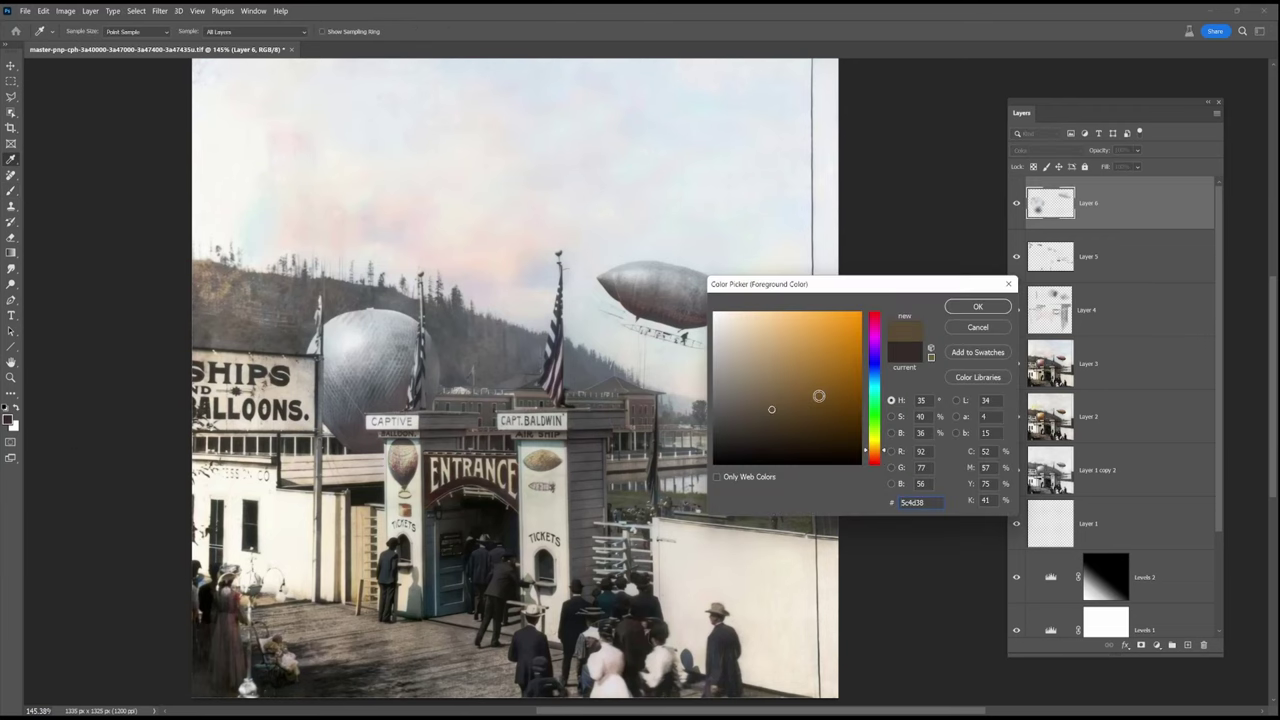
left_click(977, 306)
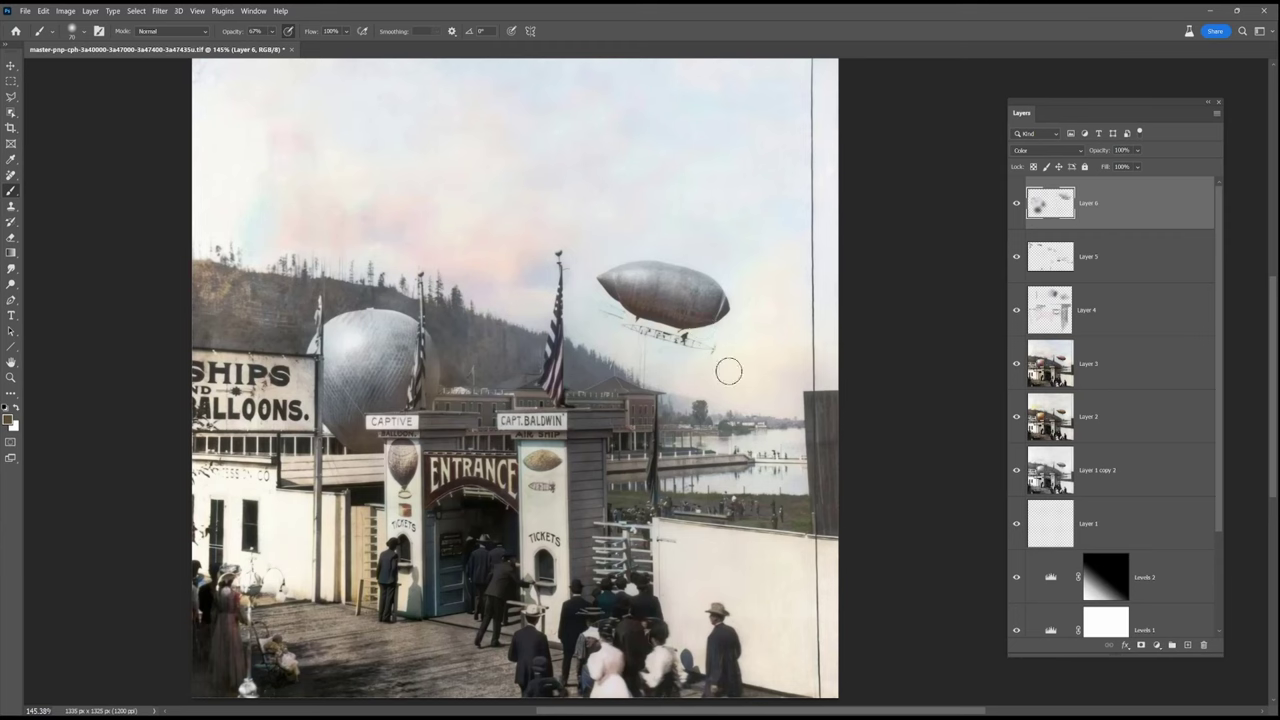
scroll(783, 363, "down", 2)
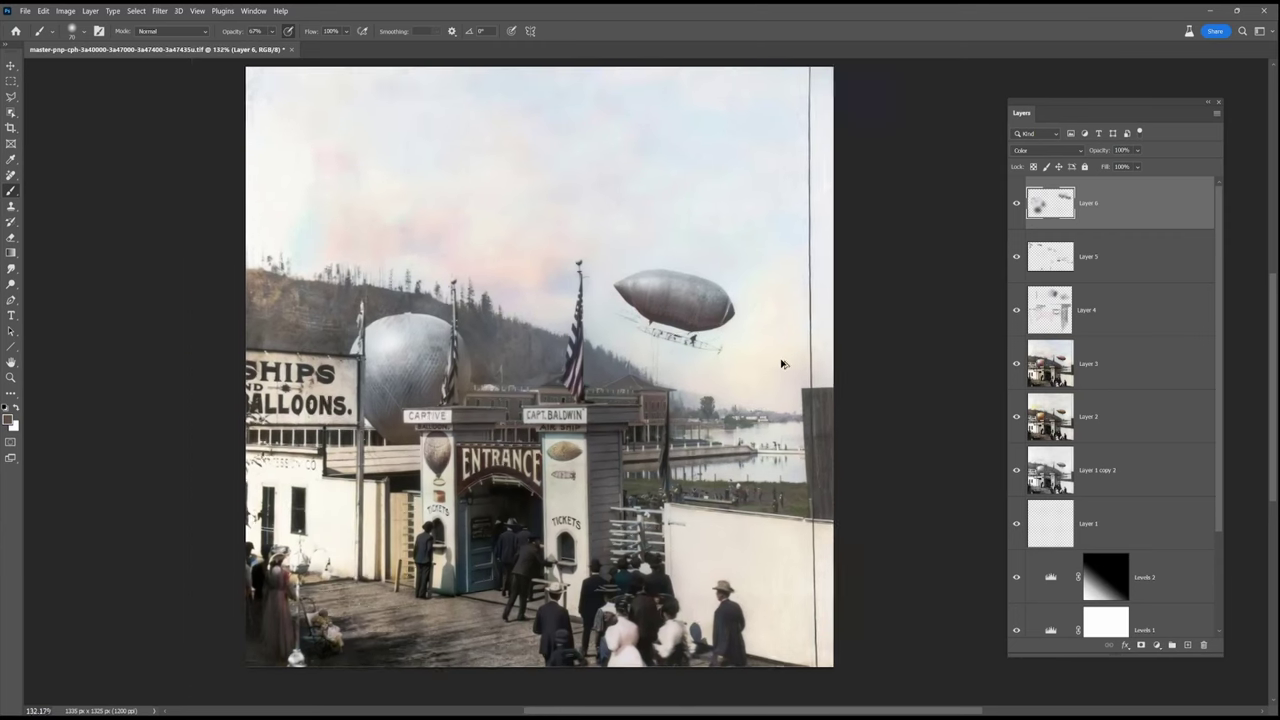
Add a new layer beneath Layer 6 in Color blend mode and neutralize the sky's pink and blue tints with off-white
left_click_drag(795, 358, 666, 369)
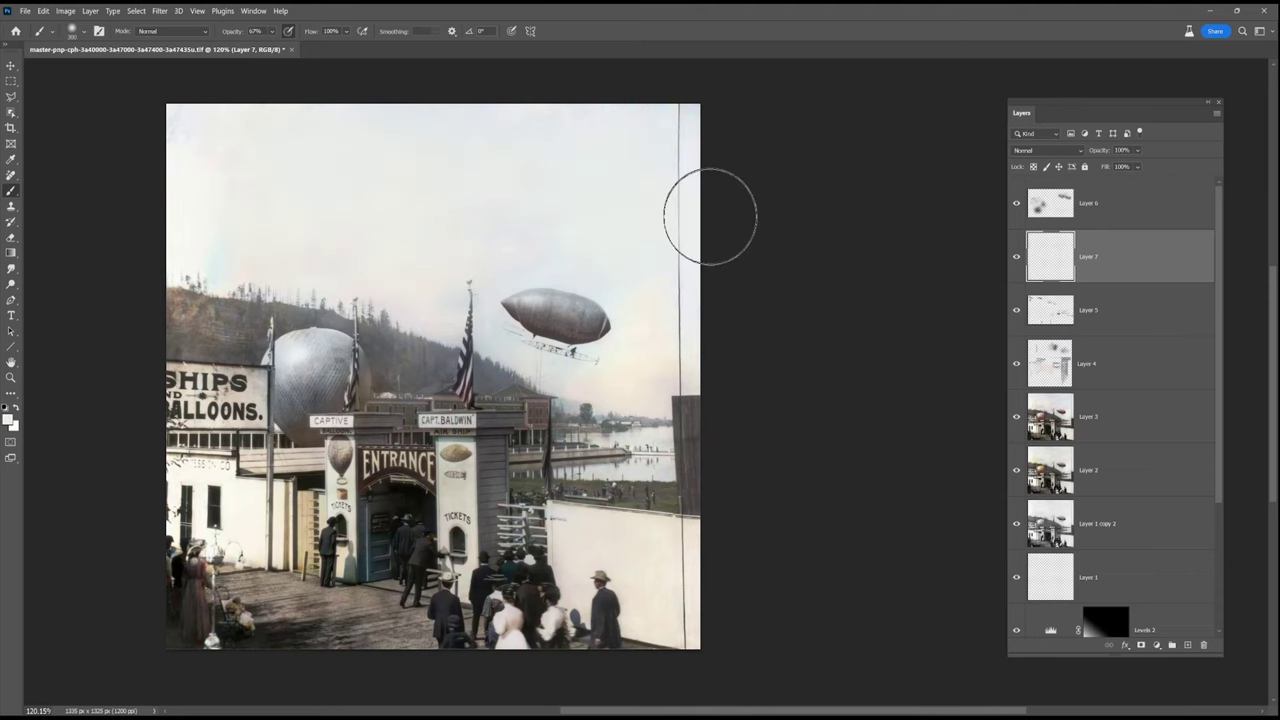
left_click(1048, 150)
left_click(1045, 462)
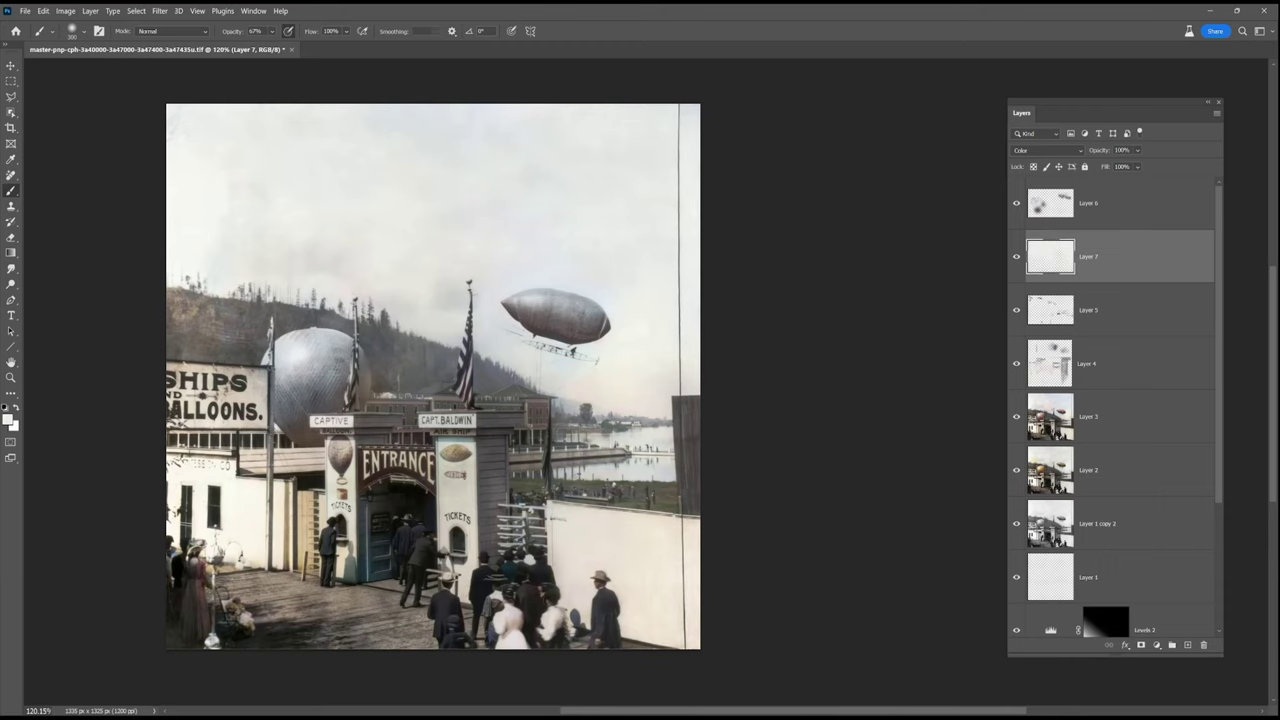
Add a layer mask to Layer 6 and a Vibrance adjustment layer above it with Saturation at +24
left_click(1106, 210)
left_click(1141, 645)
left_click(1155, 646)
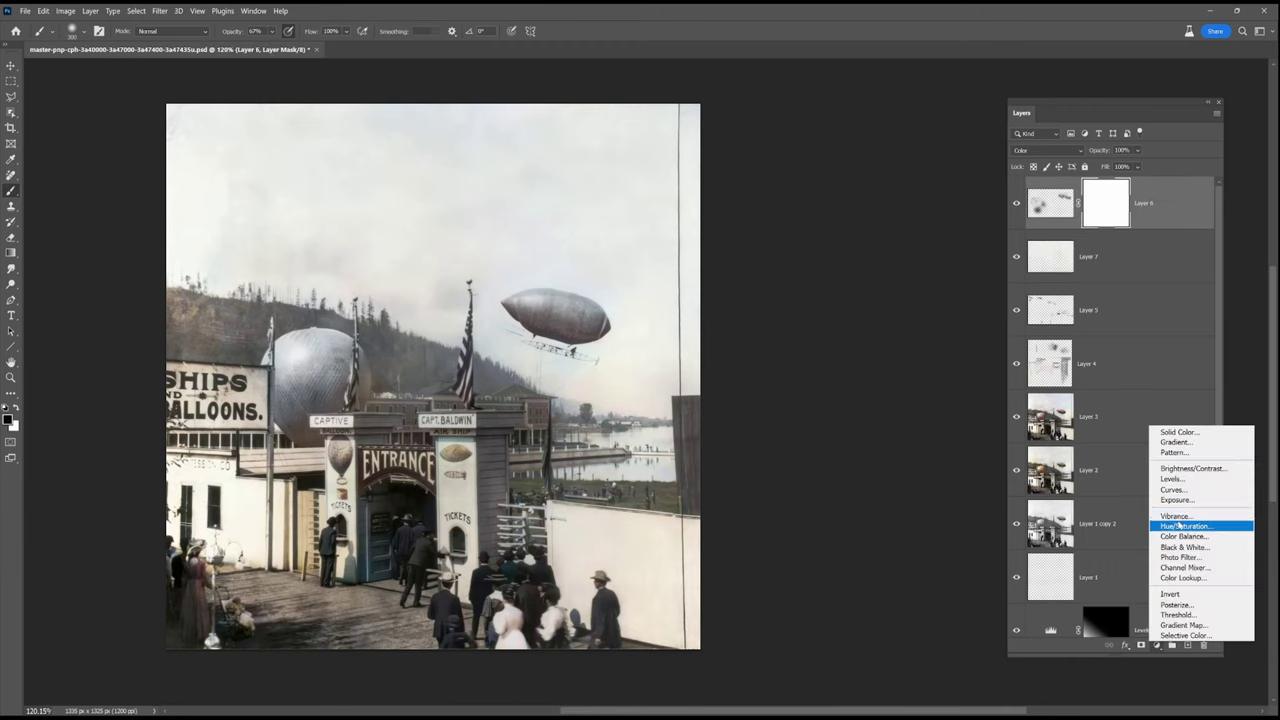
left_click(1182, 522)
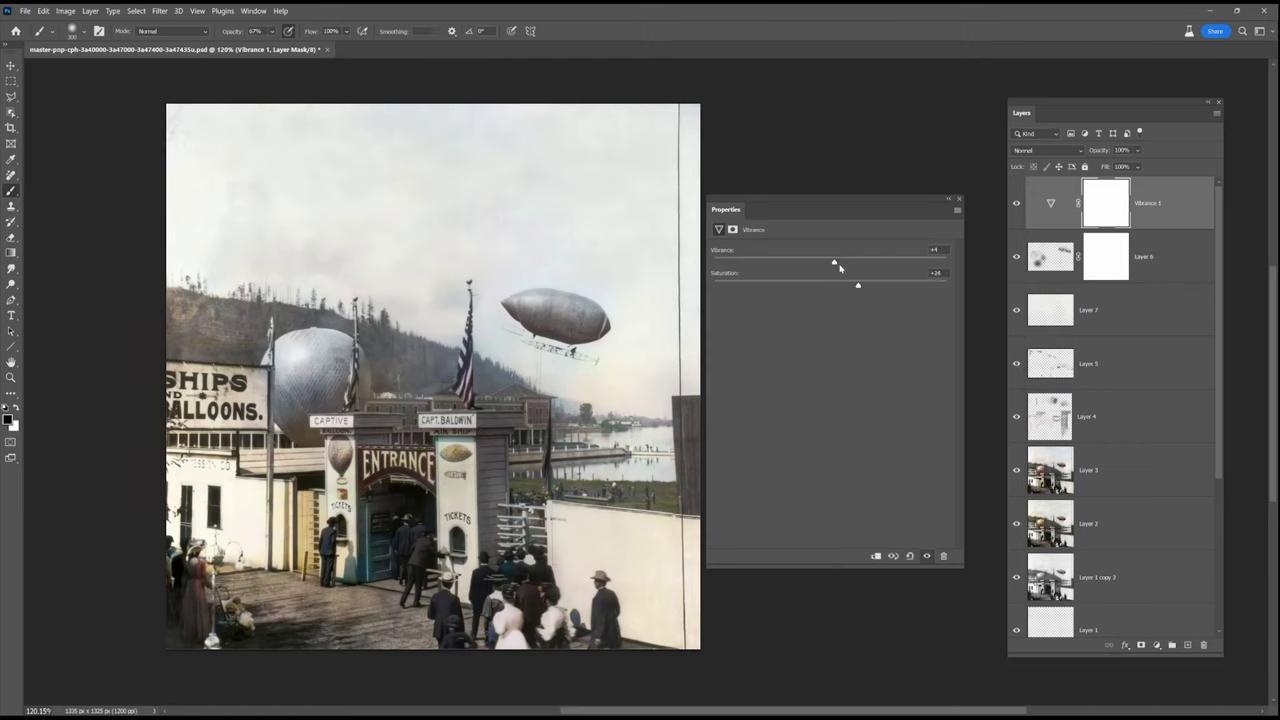
On Layer 6, sample the red of the woman's dress and paint the dress with a smaller brush
left_click(1058, 262)
left_click_drag(171, 612, 457, 480)
key("bracketleft")
key("bracketleft")
key("bracketleft")
key("bracketleft")
key("bracketleft")
key("bracketleft")
key("bracketleft")
key("bracketleft")
key("bracketleft")
key("bracketleft")
key("bracketleft")
key("bracketleft")
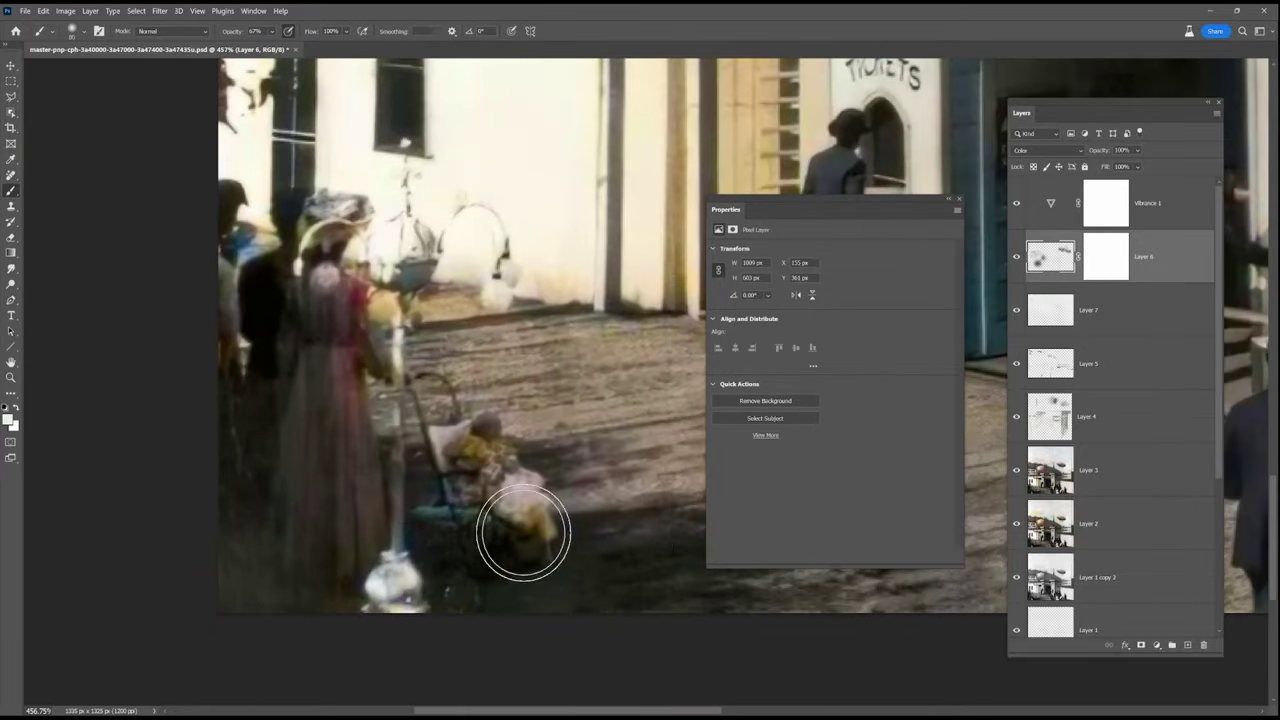
left_click(359, 296, "alt")
key("bracketleft")
key("bracketleft")
mouse_move(343, 293)
left_mouse_down()
mouse_move(333, 345)
mouse_move(349, 529)
mouse_move(303, 343)
mouse_move(358, 415)
mouse_move(316, 621)
mouse_move(297, 333)
left_mouse_up()
Sample nearby tones and brush out stray colors around the baby carriage, the shadows and the figures behind the woman
left_click(507, 305, "alt")
mouse_move(537, 410)
left_mouse_down()
mouse_move(514, 594)
mouse_move(437, 534)
mouse_move(417, 480)
mouse_move(272, 350)
left_mouse_up()
left_click_drag(257, 483, 221, 501)
left_click(253, 246, "alt")
left_click_drag(253, 250, 241, 248)
Show the Color panel, set a gray with 0% saturation and 100% brush opacity for painting the slats beside the ticket booth
key("2")
mouse_move(581, 425)
left_mouse_down()
mouse_move(552, 438)
mouse_move(390, 611)
left_mouse_up()
left_click(654, 213, "alt")
key("bracketleft")
key("bracketleft")
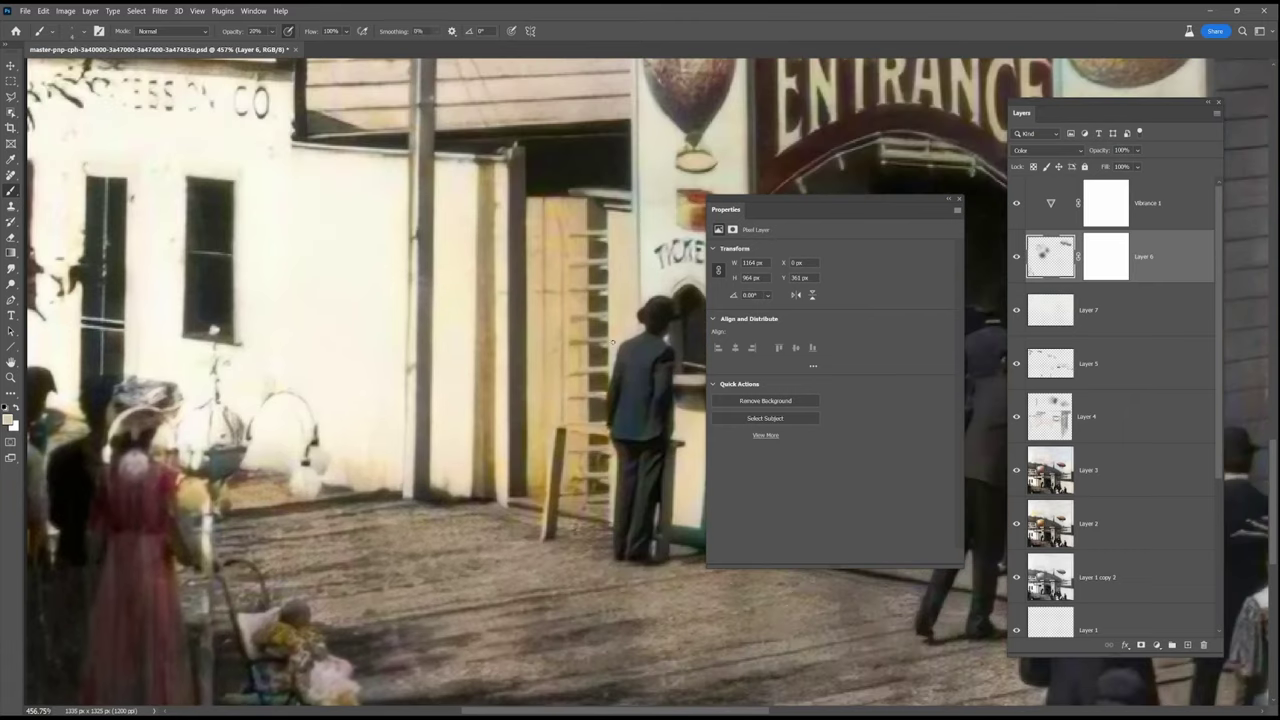
left_click(959, 199)
left_click(253, 10)
left_click(286, 197)
left_click_drag(219, 308, 102, 295)
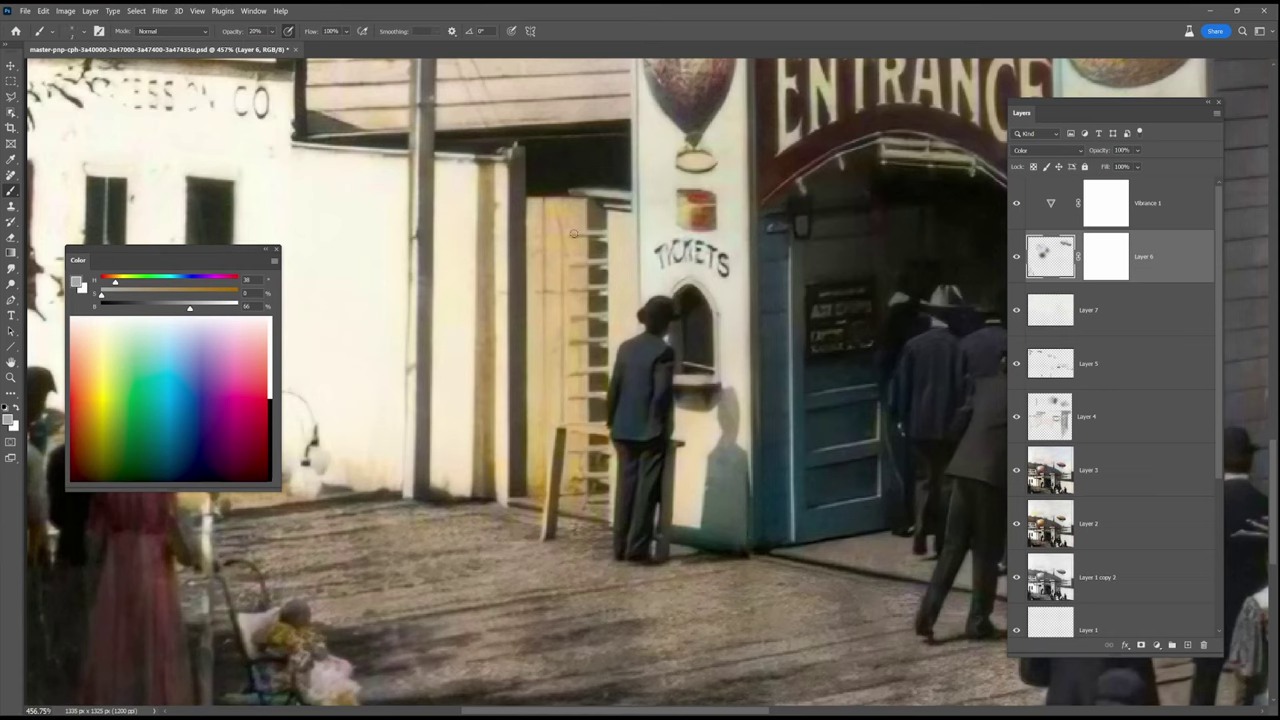
key("0")
Sample nearby wood and wall tones and recolor the post beside the standing man and the yellowish fence shadow
left_click(549, 485, "alt")
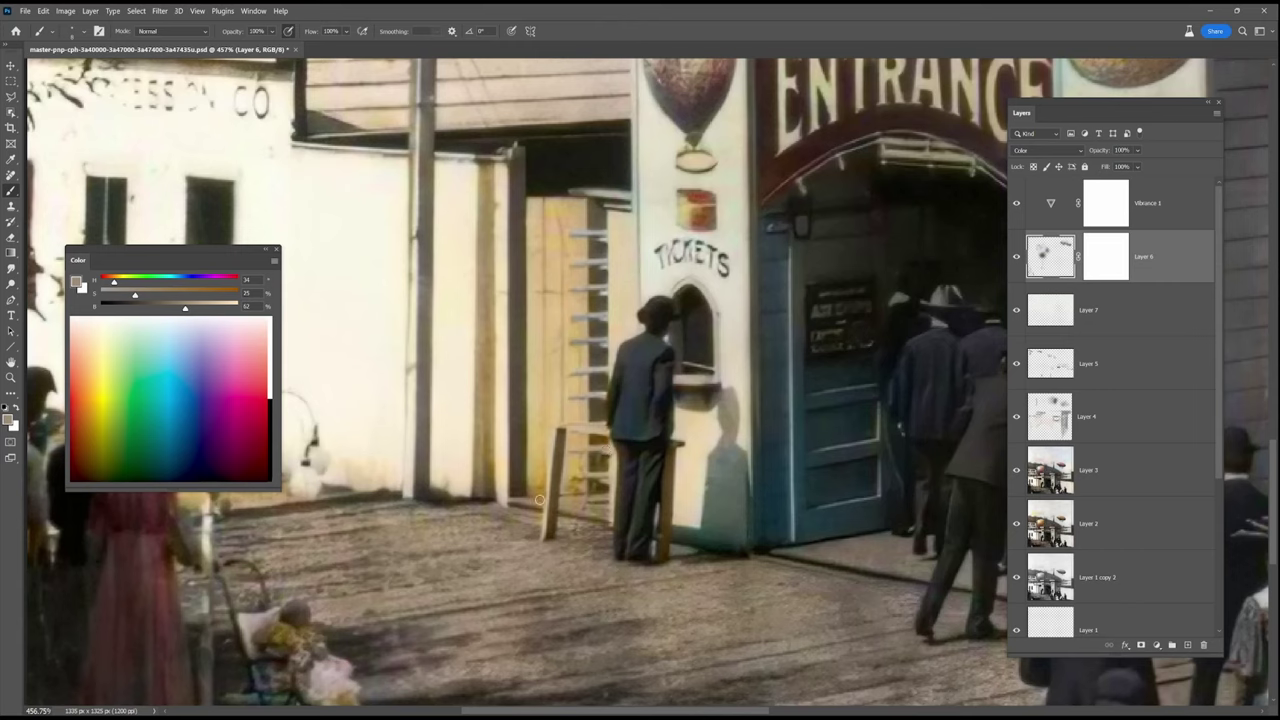
left_click(614, 433, "alt")
left_click(459, 447, "alt")
left_click(469, 450, "alt")
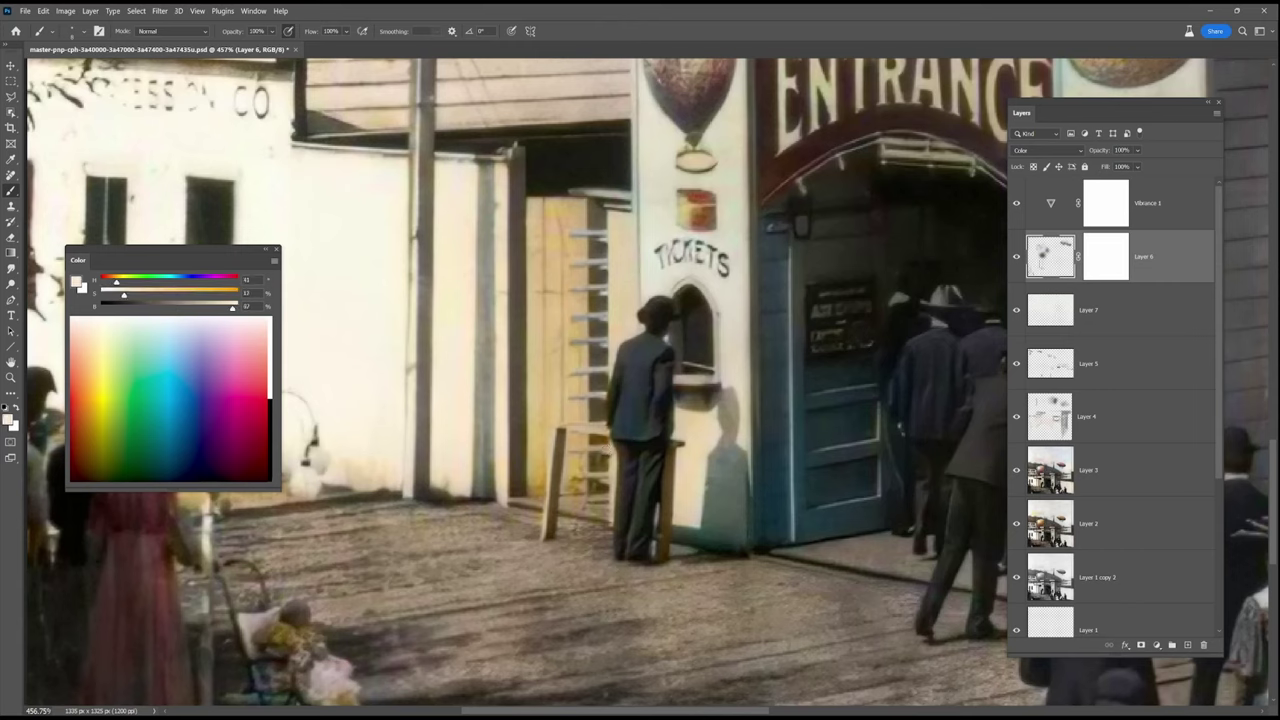
Sample the beige of the SHIPS AND BALLOONS sign and brush it over stray colors near the sign on Layer 6
scroll(474, 562, "down", 5)
scroll(412, 437, "up", 6)
left_click(507, 114, "alt")
left_click(511, 124, "alt")
left_click_drag(517, 241, 726, 406)
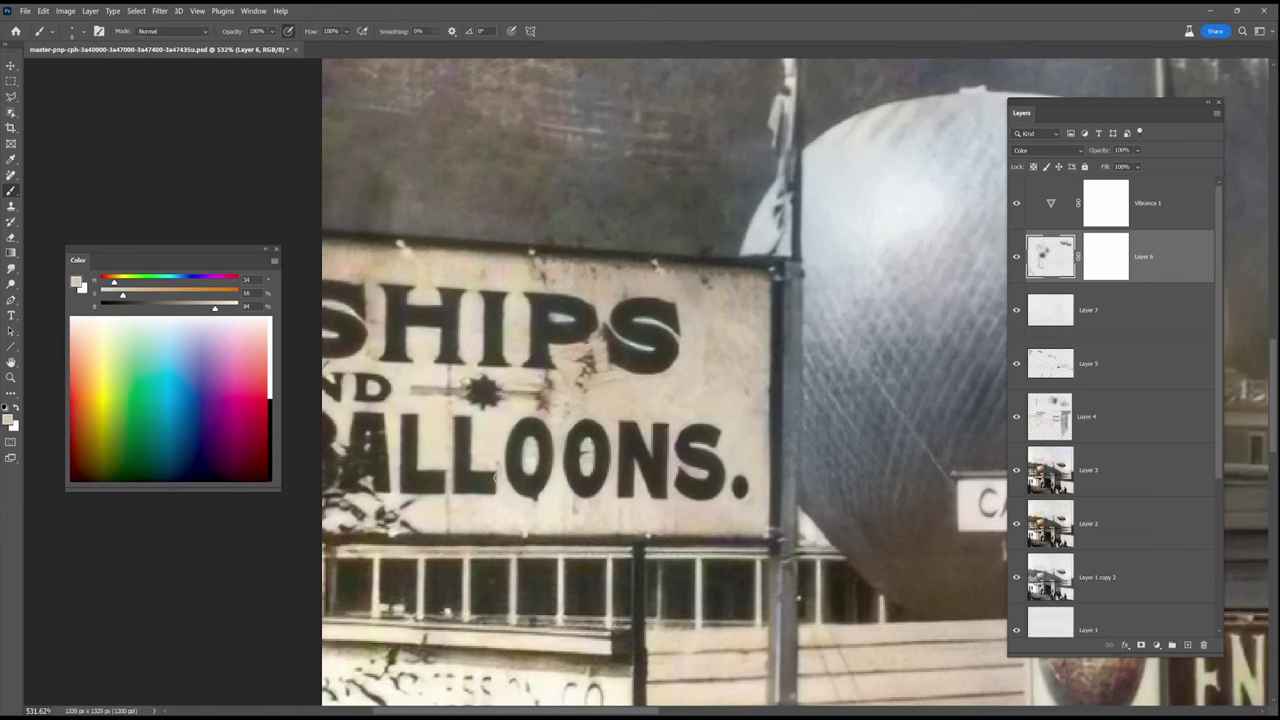
scroll(563, 456, "down", 3)
scroll(741, 341, "up", 2)
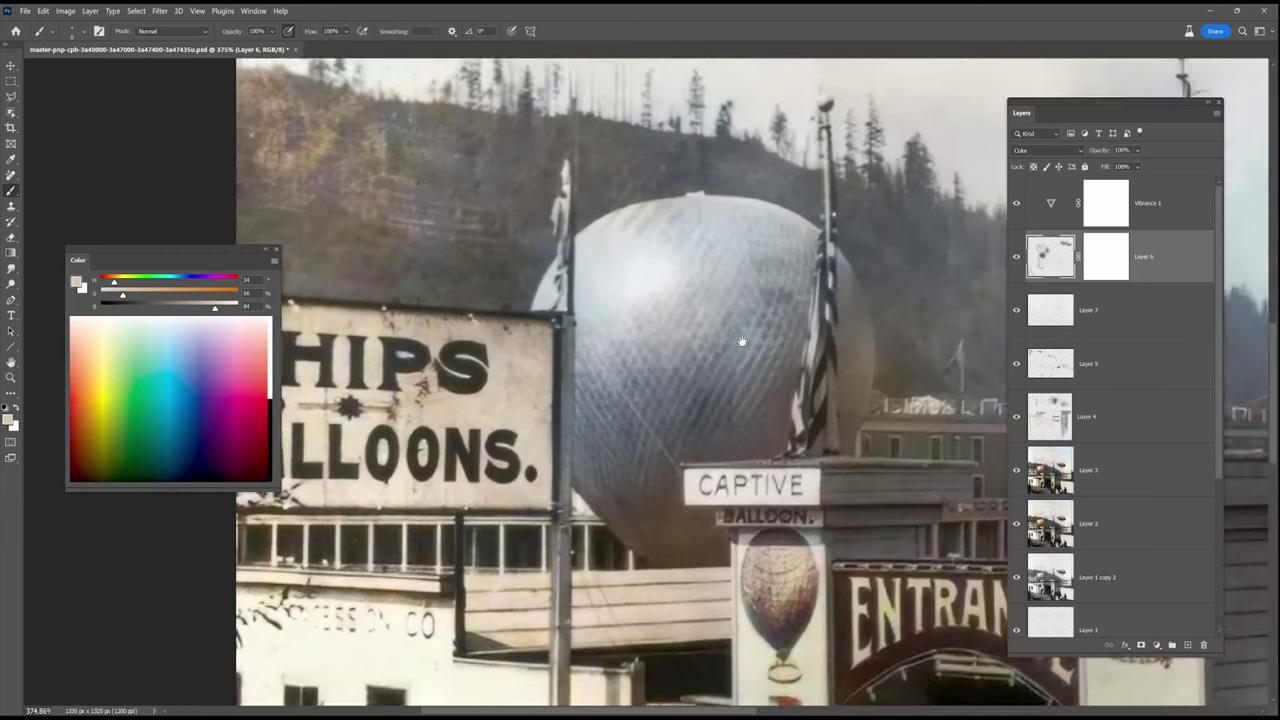
left_click_drag(741, 341, 723, 369)
Compare the balloon's color with Layer 6 hidden and shown, and set the eraser to 100% opacity with default colors
key("e")
key("d")
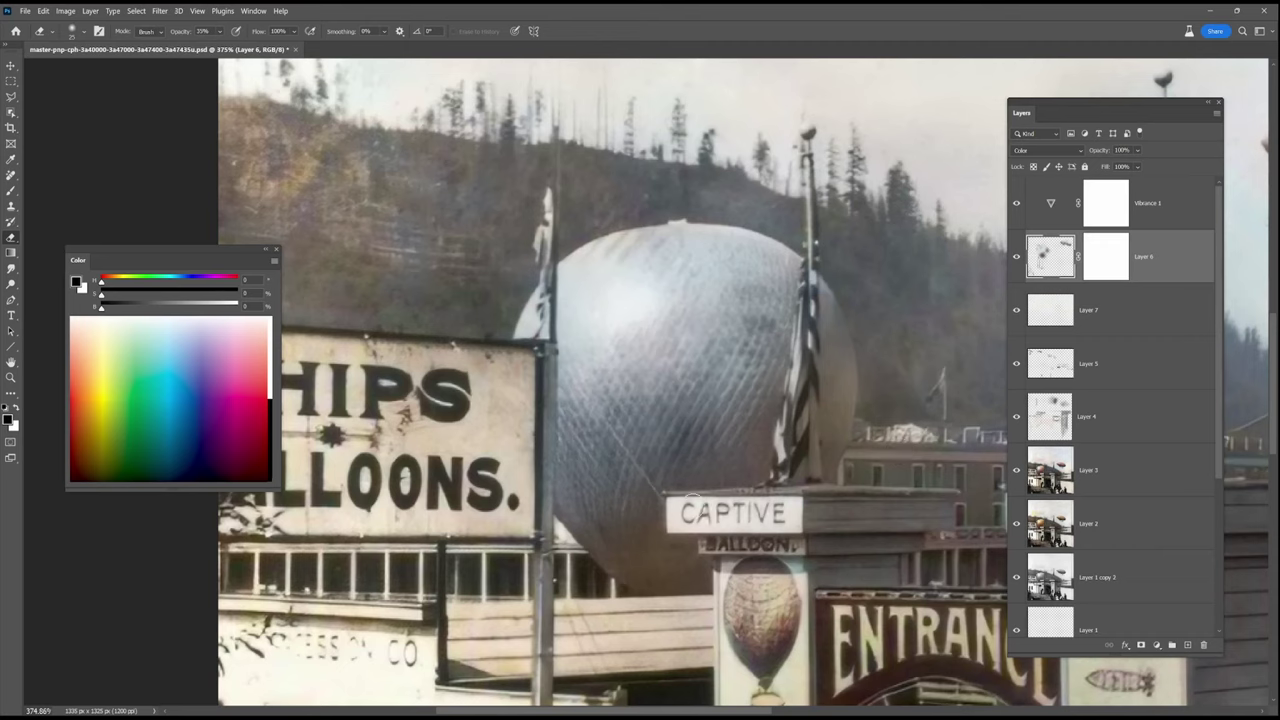
left_click(1017, 258)
left_click(1017, 258)
left_click(1105, 256)
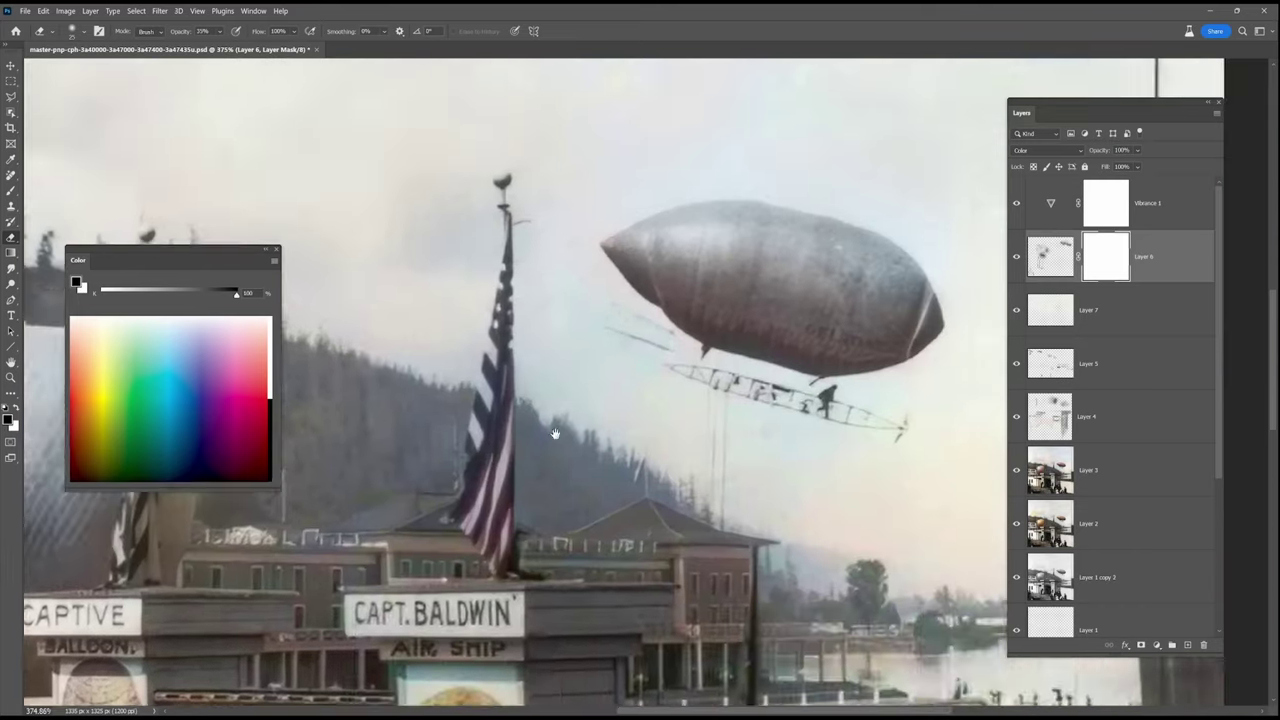
key("0")
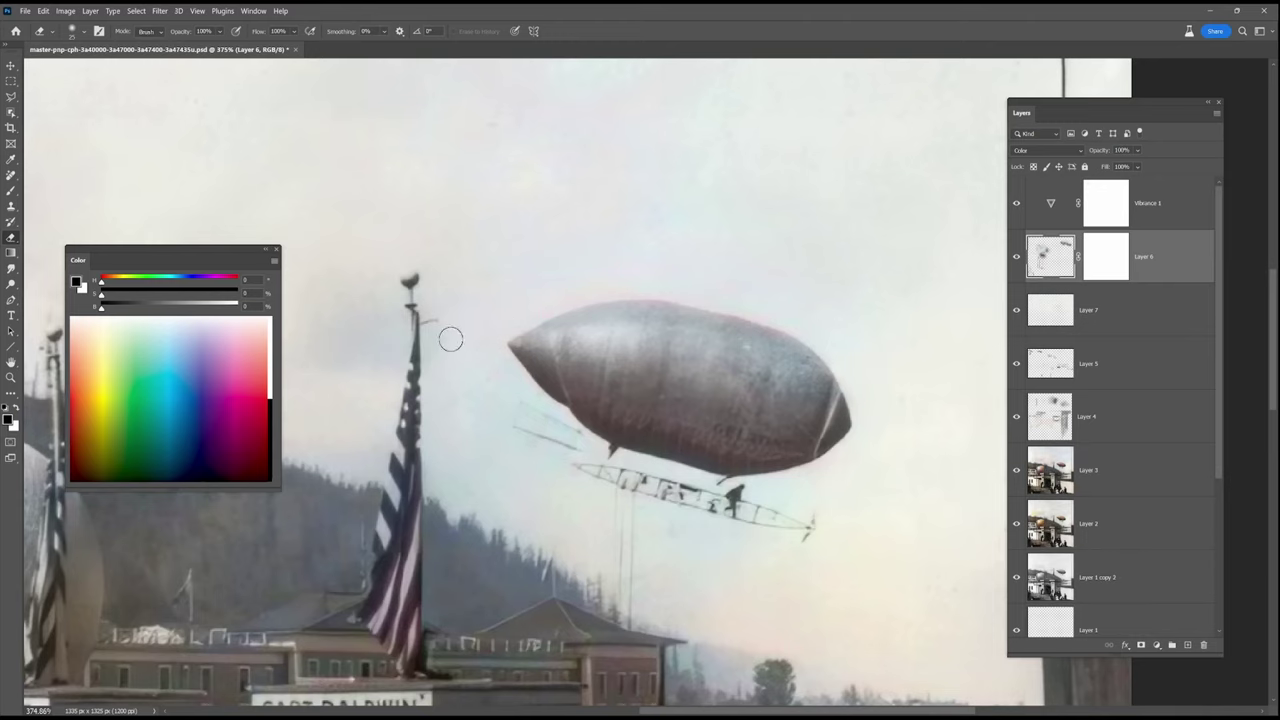
Paint black with a larger brush on Layer 6's mask around the airship's outline to remove the color spill in the sky
key("b")
key("x")
key("bracketright")
key("bracketright")
key("bracketright")
key("bracketright")
key("bracketright")
left_click(1102, 259)
key("x")
key("x")
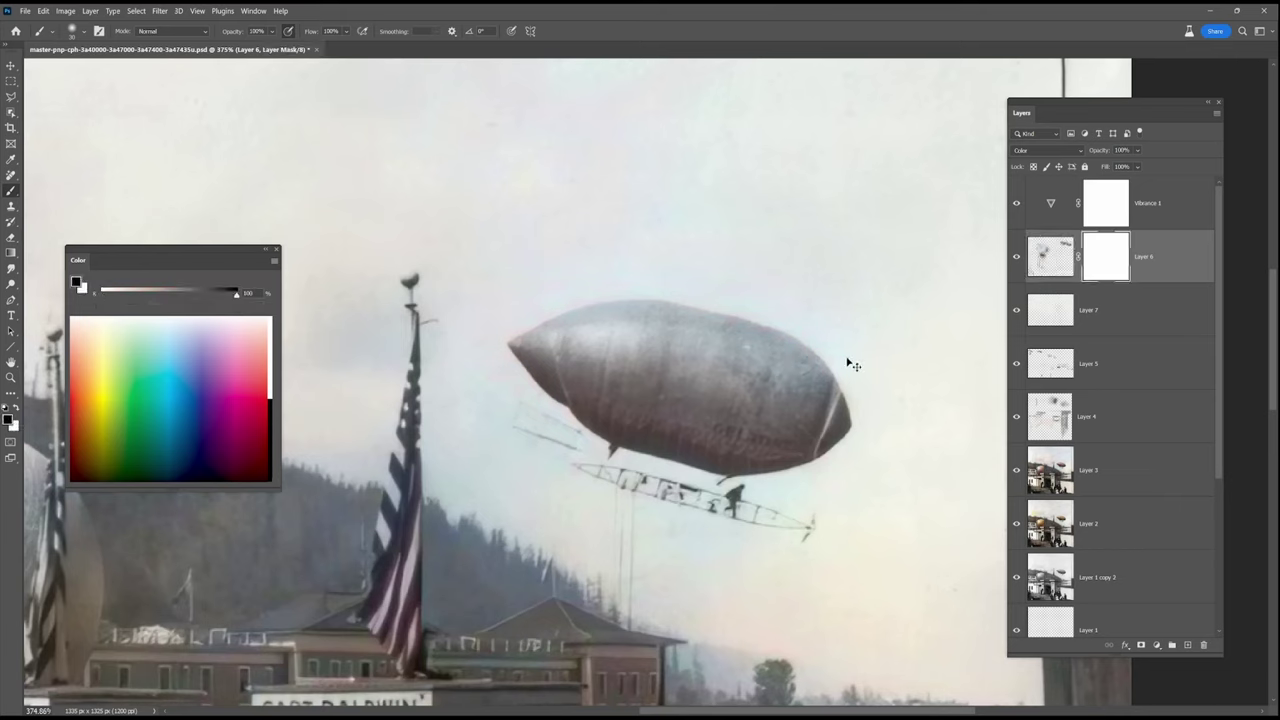
left_click_drag(592, 276, 494, 330)
mouse_move(812, 306)
left_mouse_down()
mouse_move(858, 401)
mouse_move(853, 492)
mouse_move(758, 499)
mouse_move(599, 461)
mouse_move(494, 349)
left_mouse_up()
key("x")
scroll(1010, 340, "down", 5)
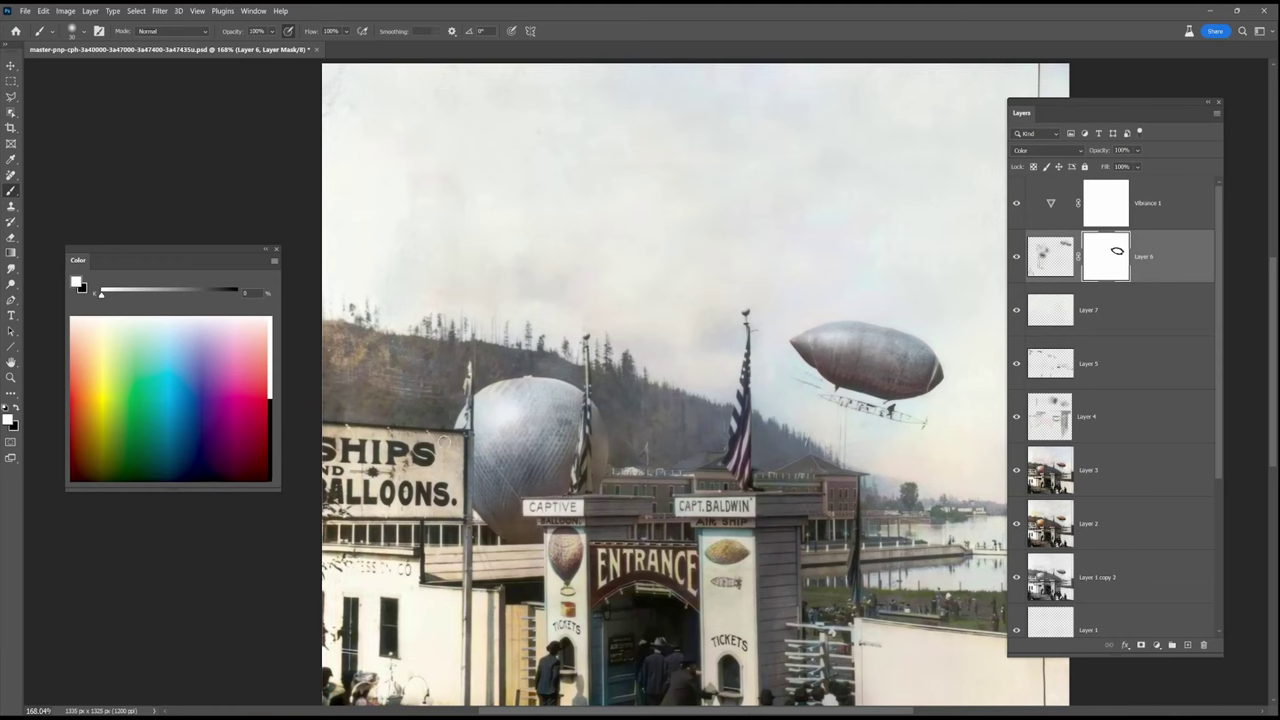
Add a new layer in Color blend mode and sample the tone of the brick building behind the gate
left_click(1188, 645)
left_click(845, 485, "alt")
scroll(839, 485, "up", 5)
left_click(1046, 150)
left_click(1046, 471)
Paint the sampled brick tone along the facade of the building behind the gate with a smaller brush
left_click(841, 486)
key("[")
key("[")
key("[")
left_click(740, 494)
left_click(740, 494)
left_click(706, 496)
left_click(673, 494)
left_click(810, 482)
left_click(536, 474)
left_click(514, 488)
left_click(559, 476)
left_click_drag(467, 488, 692, 544)
left_click(688, 549)
left_click(627, 602)
left_click(646, 574)
left_click_drag(606, 556, 498, 556)
Sample trim and off-white tones and recolor the building's trim and the edges of the CAPTIVE and CAPT. BALDWIN' signs
left_click(725, 510, "alt")
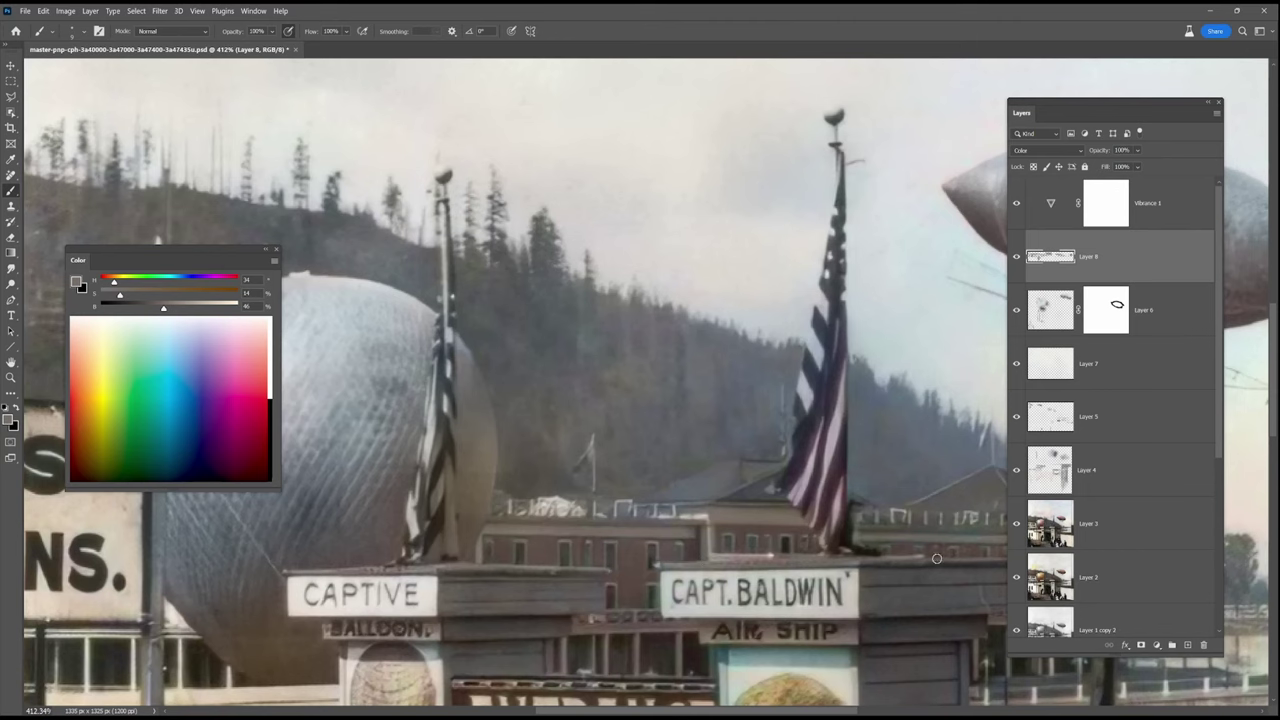
left_click_drag(937, 558, 738, 566)
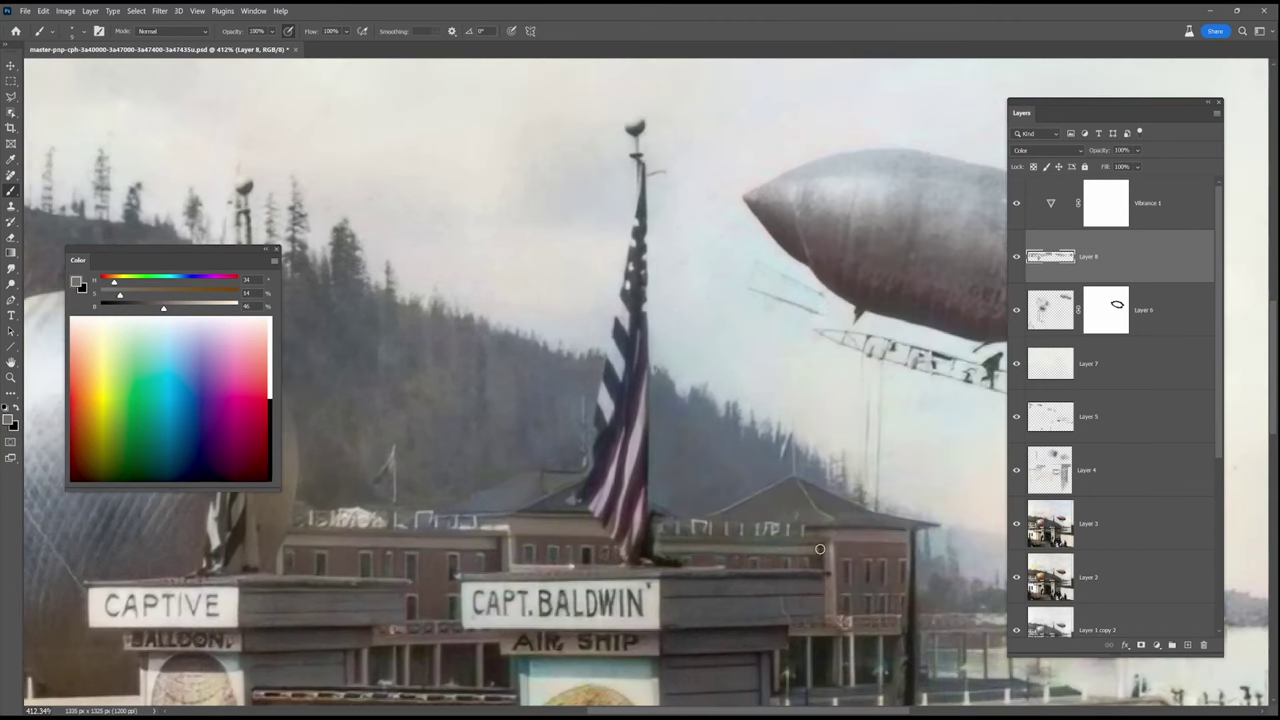
left_click(765, 570, "alt")
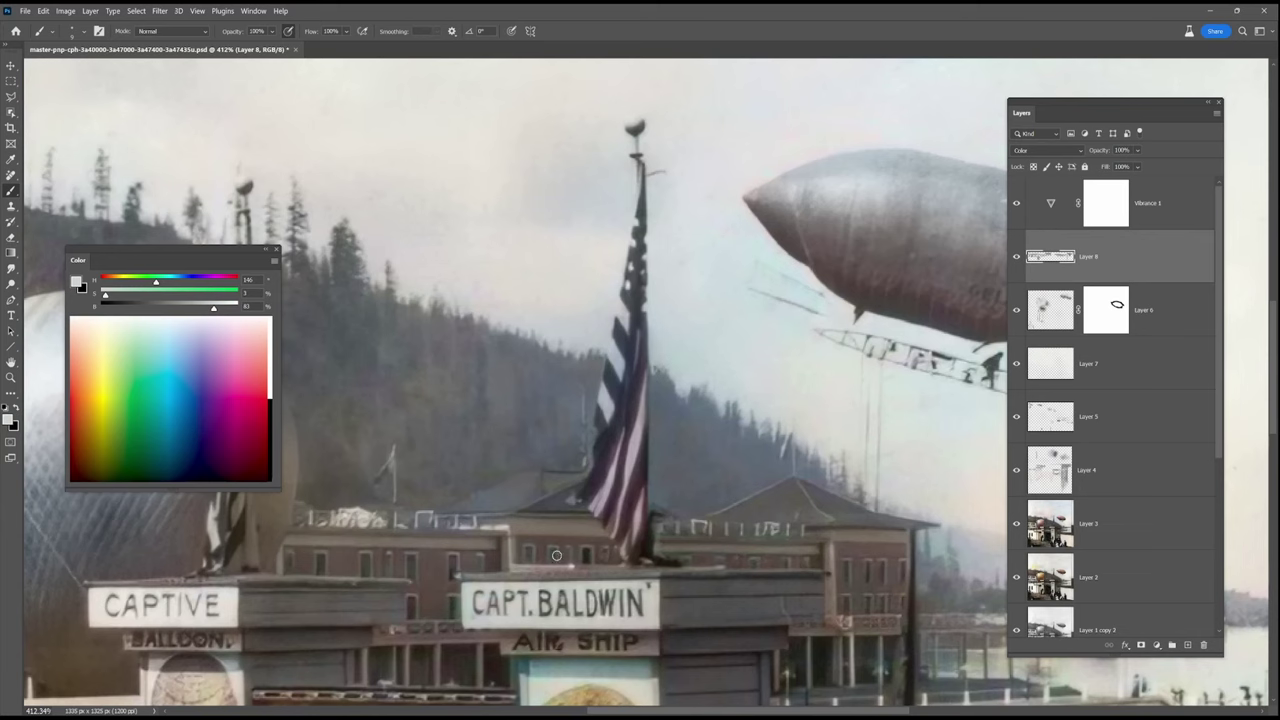
left_click_drag(305, 610, 240, 610)
mouse_move(480, 597)
left_mouse_down()
mouse_move(558, 553)
mouse_move(566, 491)
mouse_move(660, 495)
mouse_move(686, 570)
left_mouse_up()
Sample dark gray and brownish wood tones and recolor the boards and top ledges of the two gate pillars
left_click(712, 545, "alt")
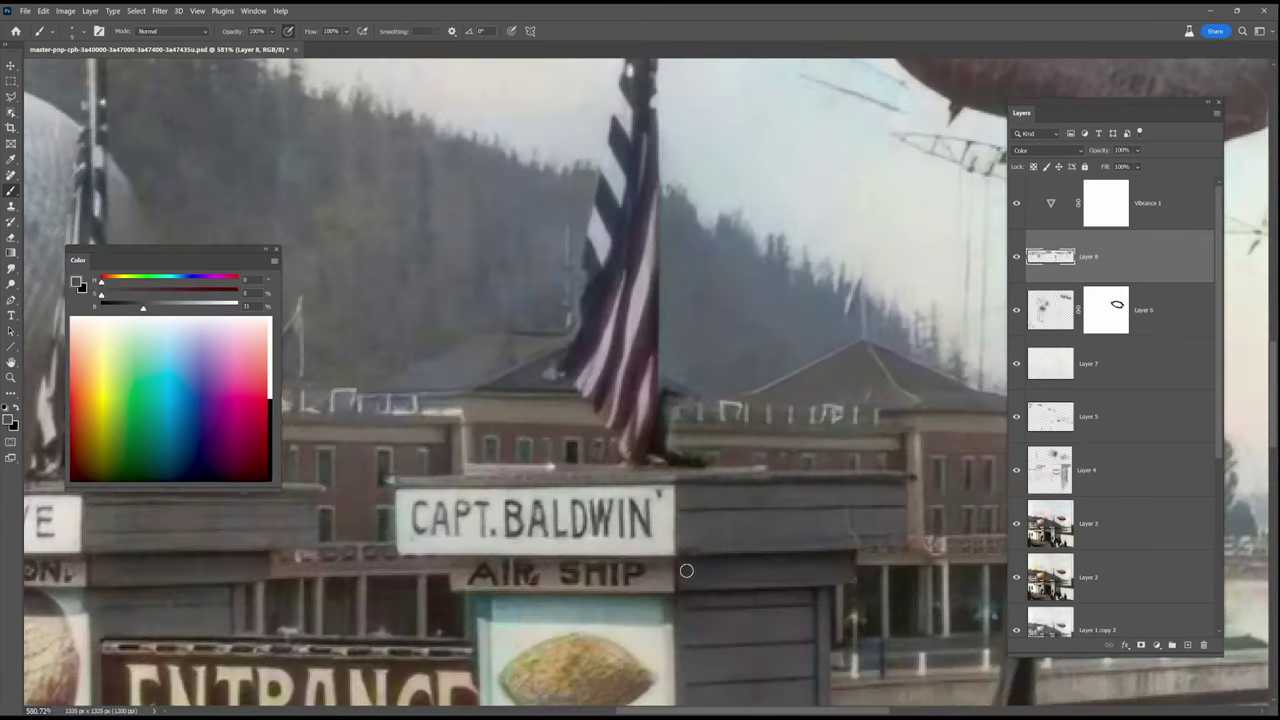
left_click_drag(288, 512, 671, 551)
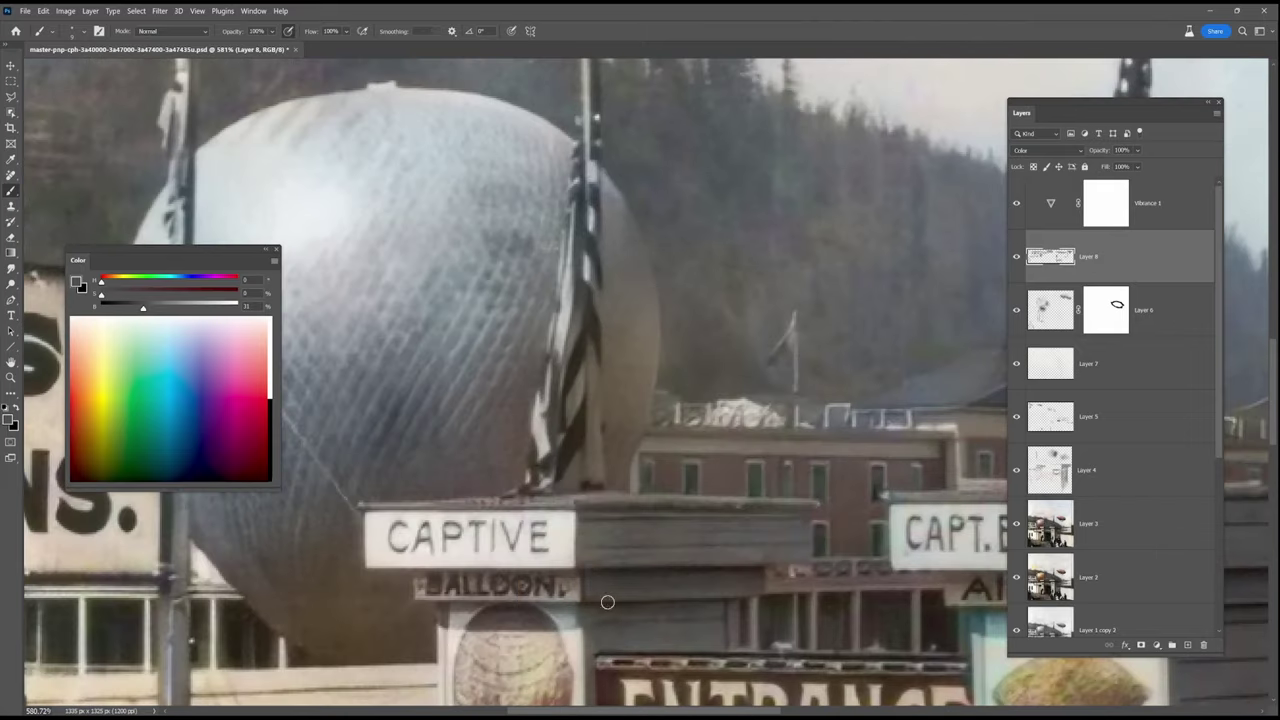
left_click(640, 500, "alt")
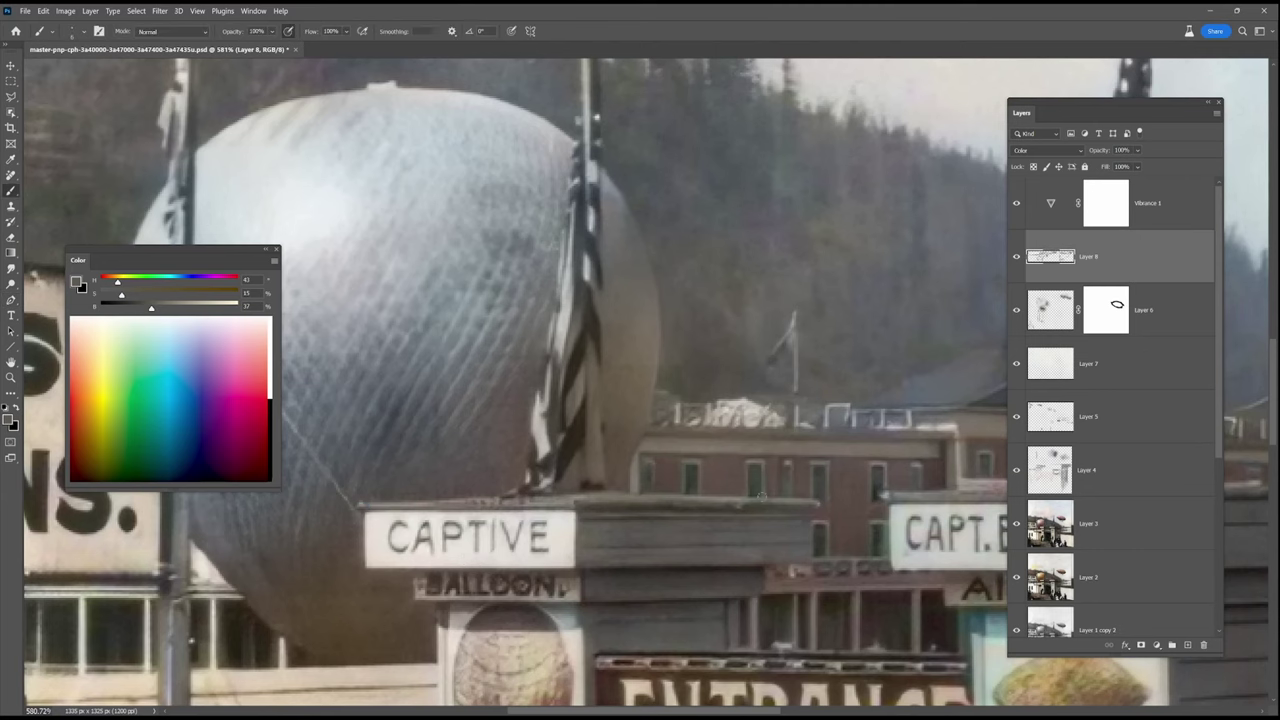
scroll(584, 555, "right", 5)
scroll(920, 505, "right", 3)
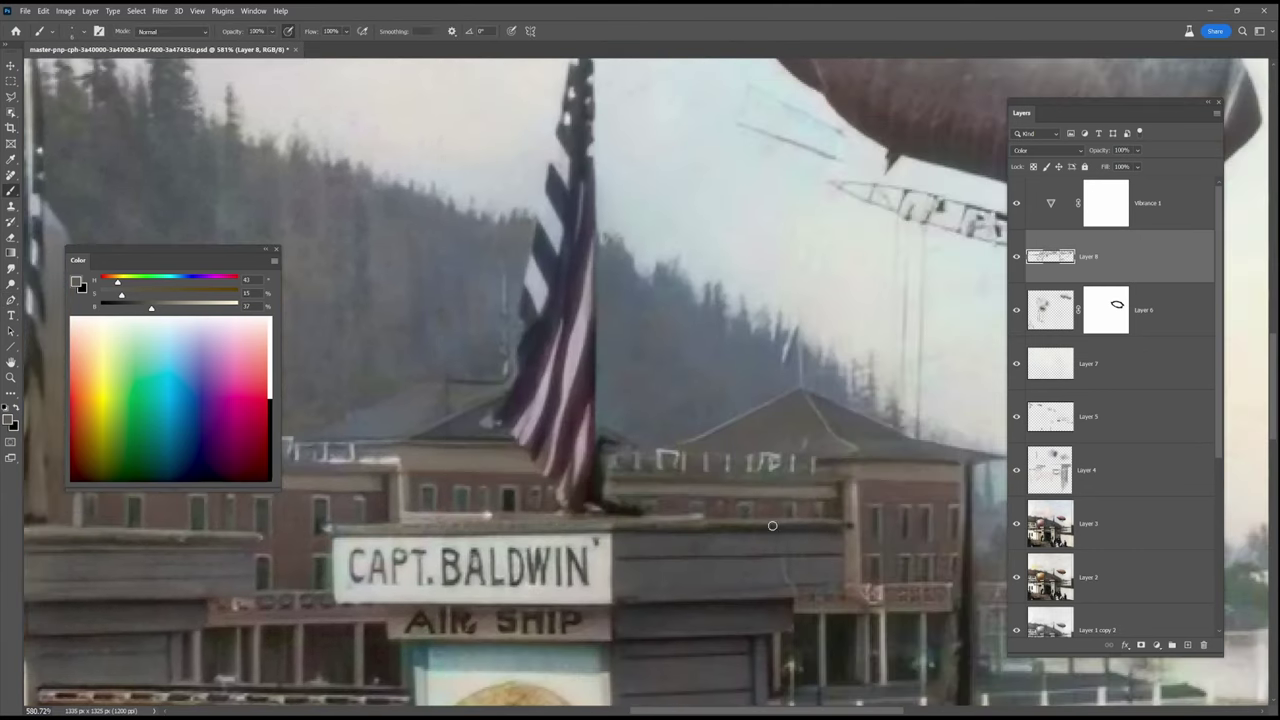
Sample roof and hillside tones and clean up the colors of the building's roofs beside the flag
left_click(919, 472, "alt")
left_click(941, 457)
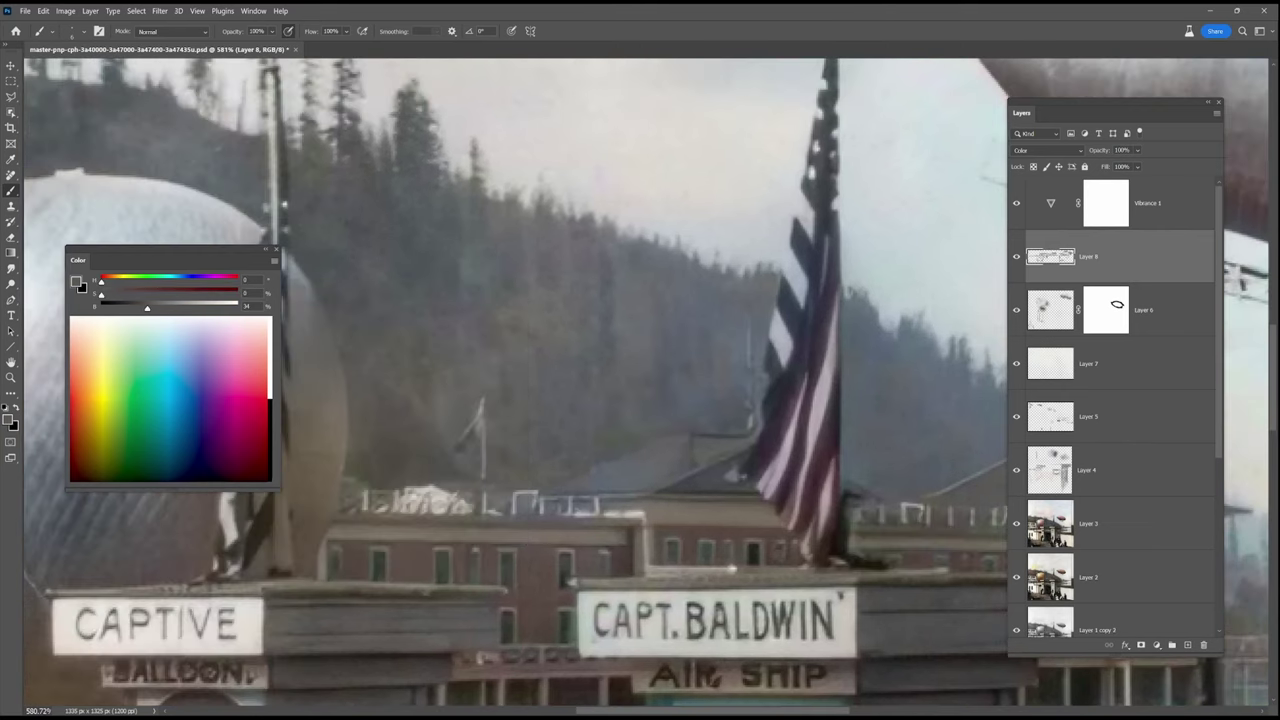
scroll(668, 480, "left", 4)
left_click(672, 447, "alt")
scroll(695, 472, "down", 5)
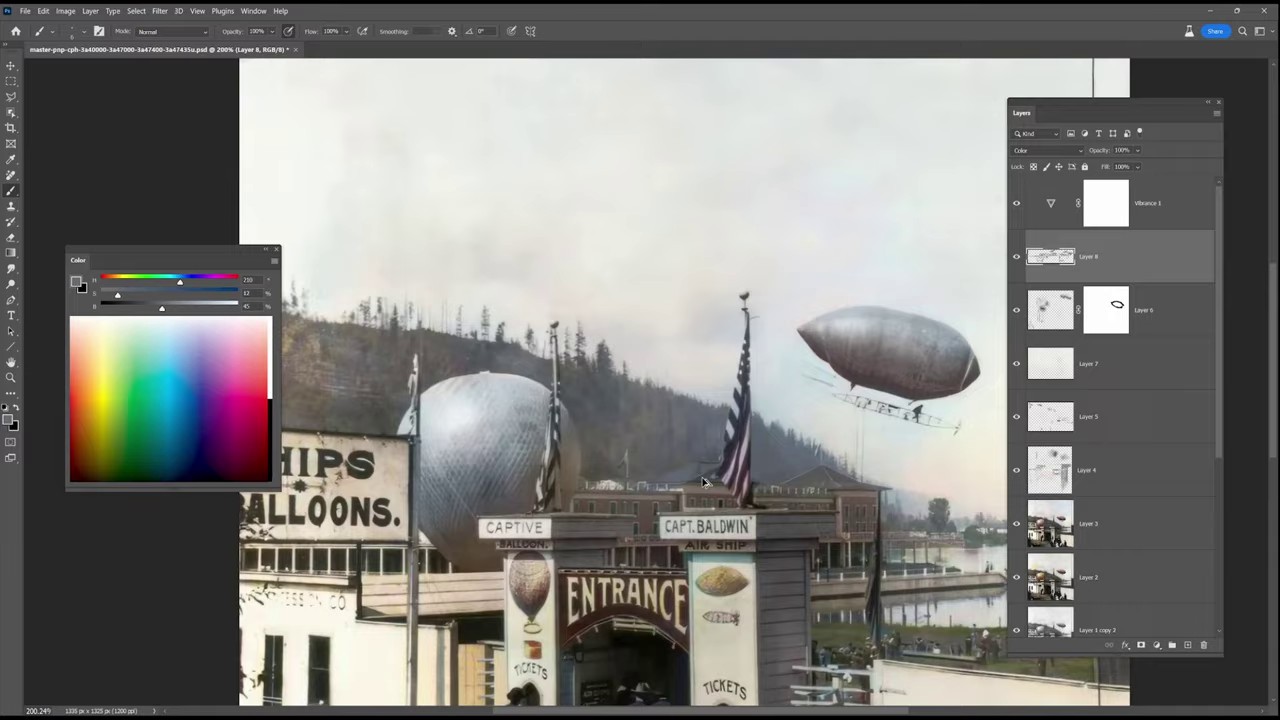
scroll(703, 477, "up", 4)
left_click(963, 469, "alt")
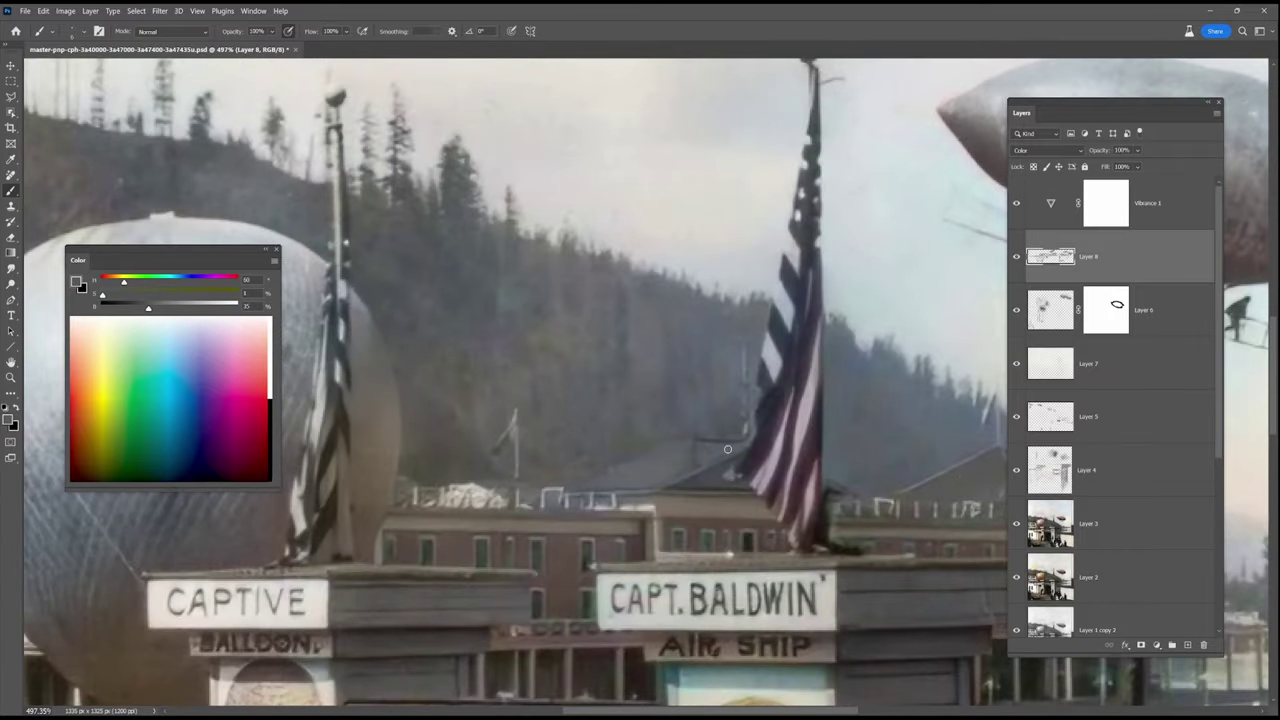
scroll(727, 449, "down", 6)
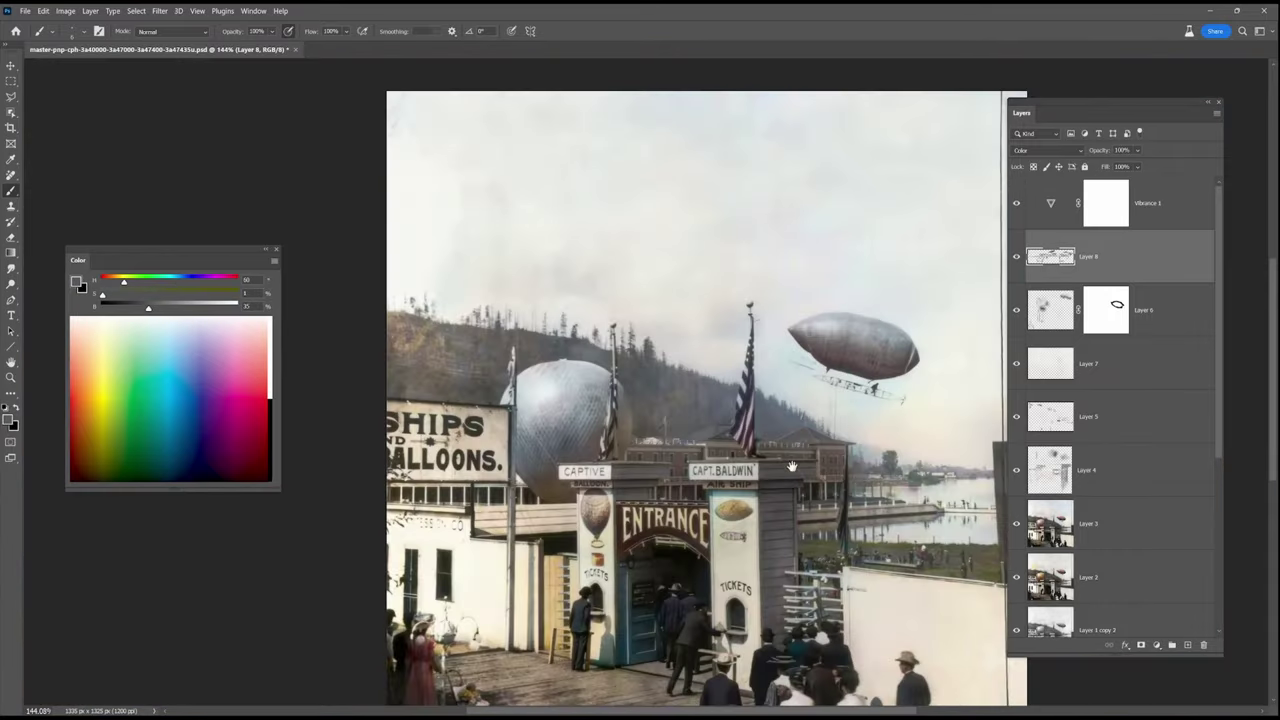
Sample water, shore and foliage tones and recolor the pilings, bushes and pier along the waterfront
scroll(791, 466, "up", 6)
left_click(771, 510, "alt")
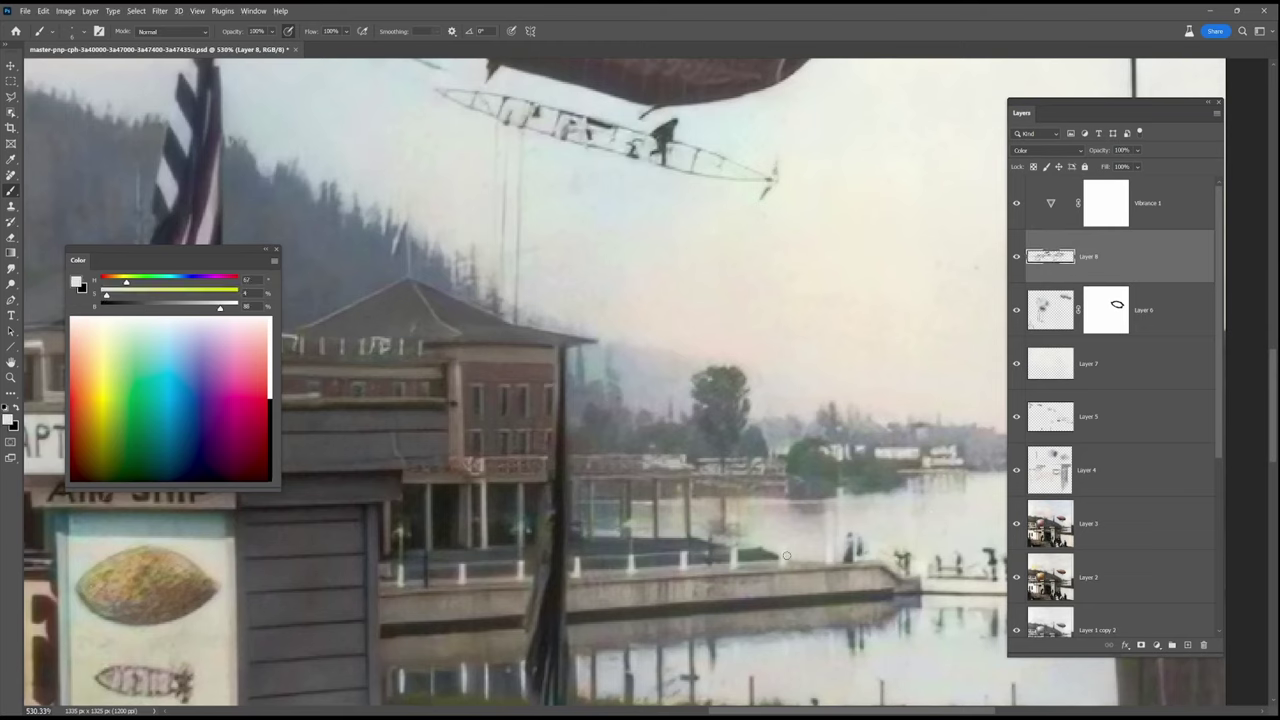
left_click(670, 502, "alt")
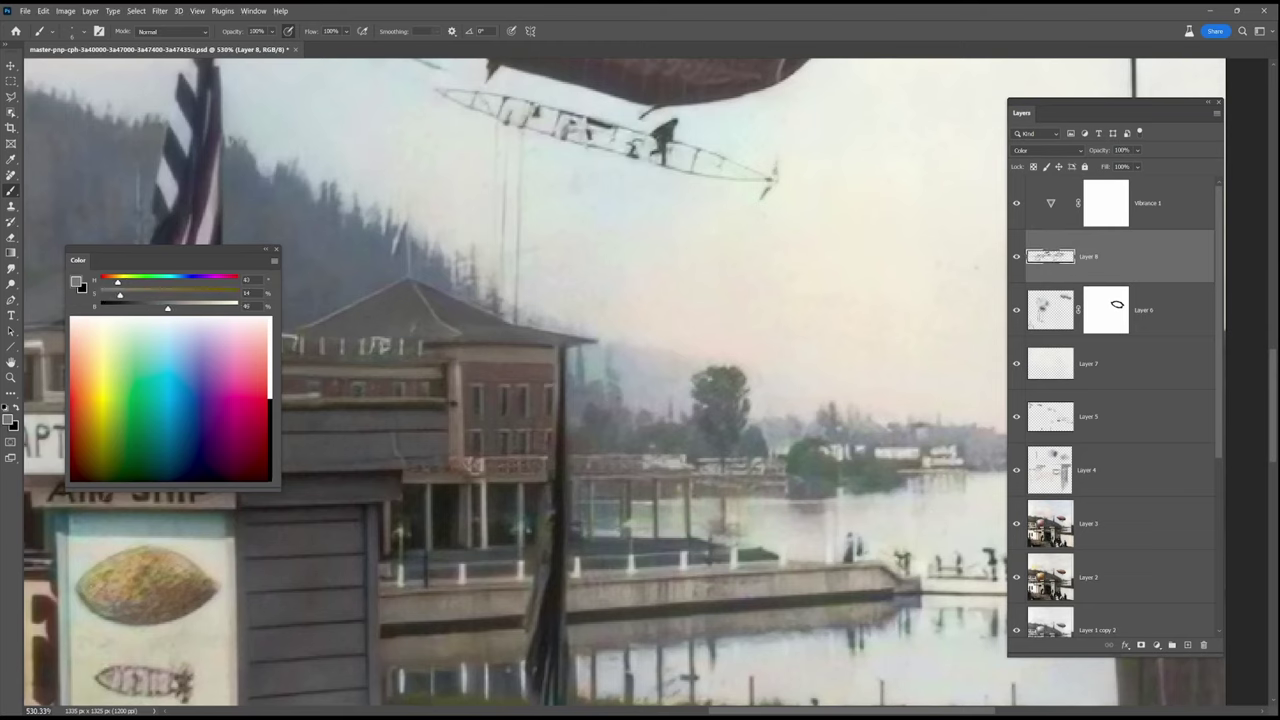
left_click(803, 500, "alt")
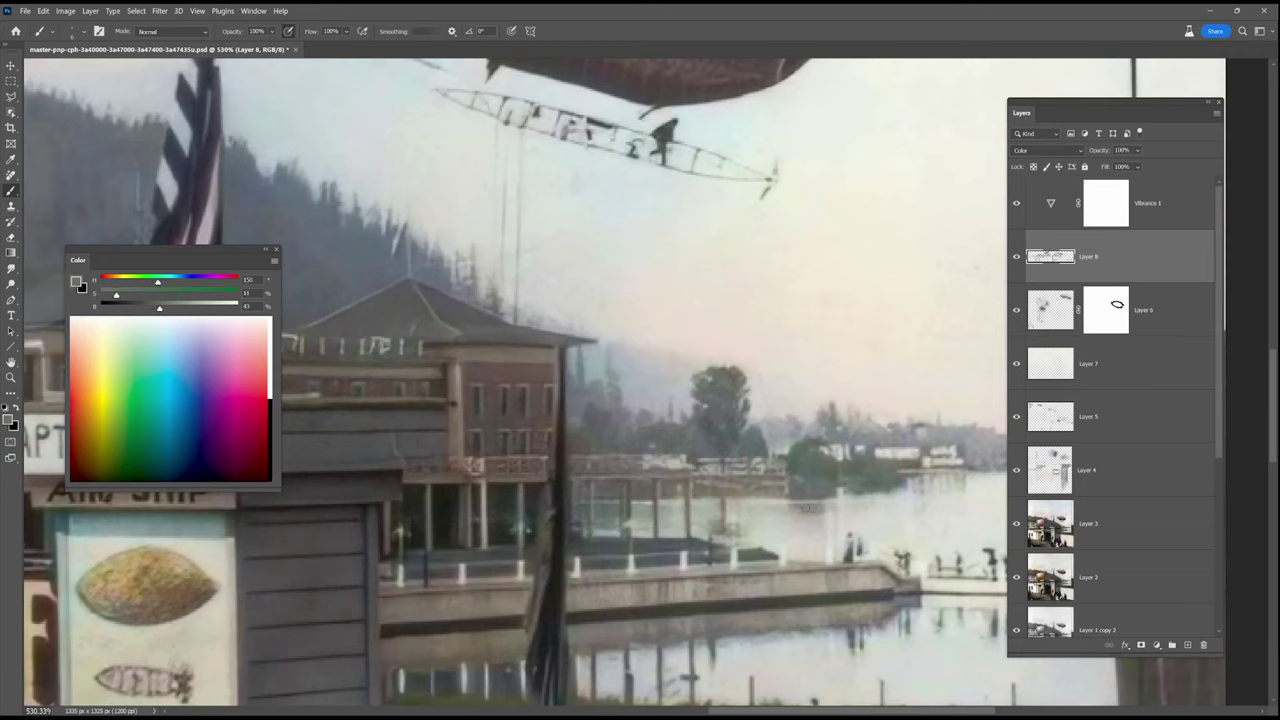
left_click(602, 515, "alt")
scroll(815, 564, "down", 5)
left_click_drag(839, 586, 801, 570)
left_click(801, 551, "alt")
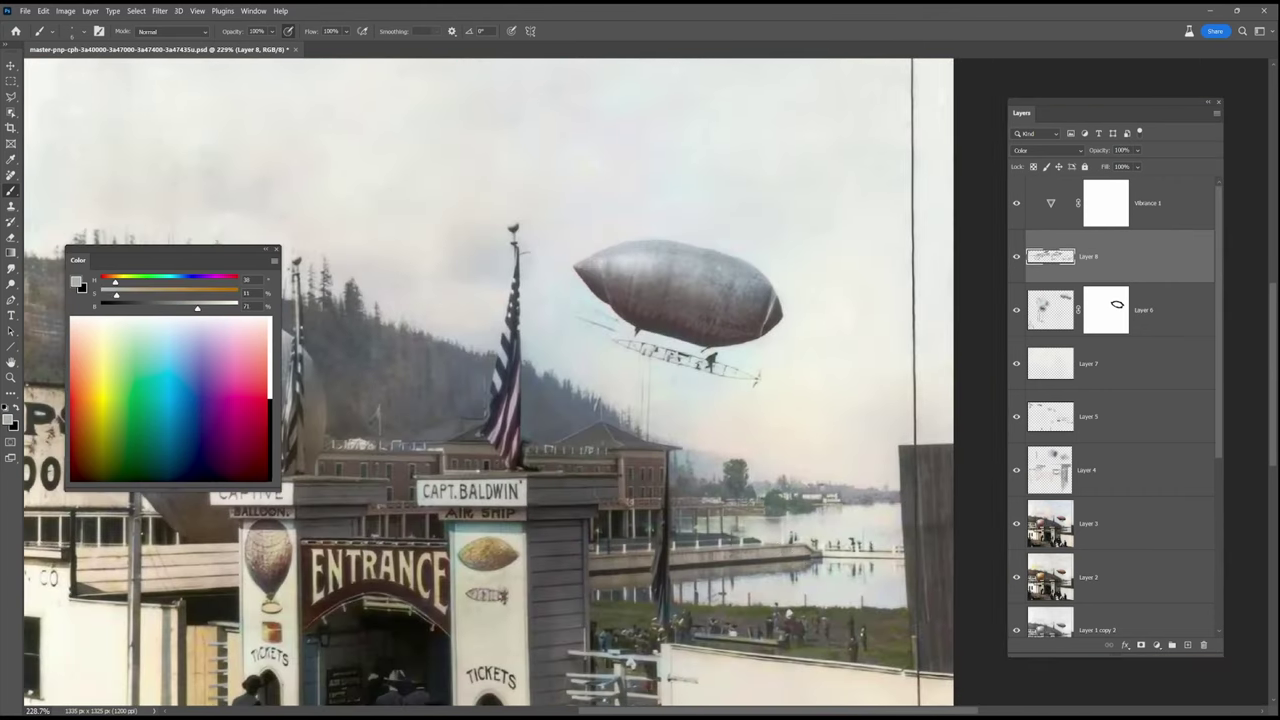
Sample fence and dark clothing tones and correct stray colors around the crowd in front of the ticket booth
left_click(682, 678, "alt")
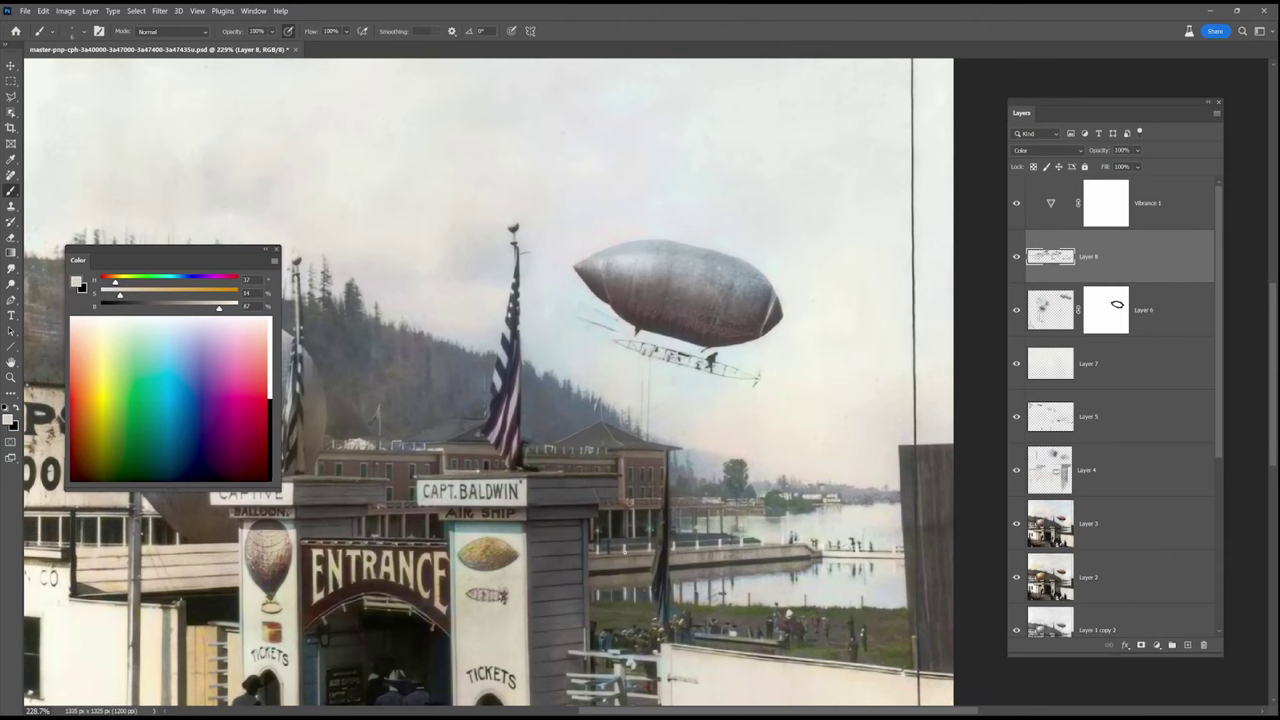
scroll(682, 512, "down", 3)
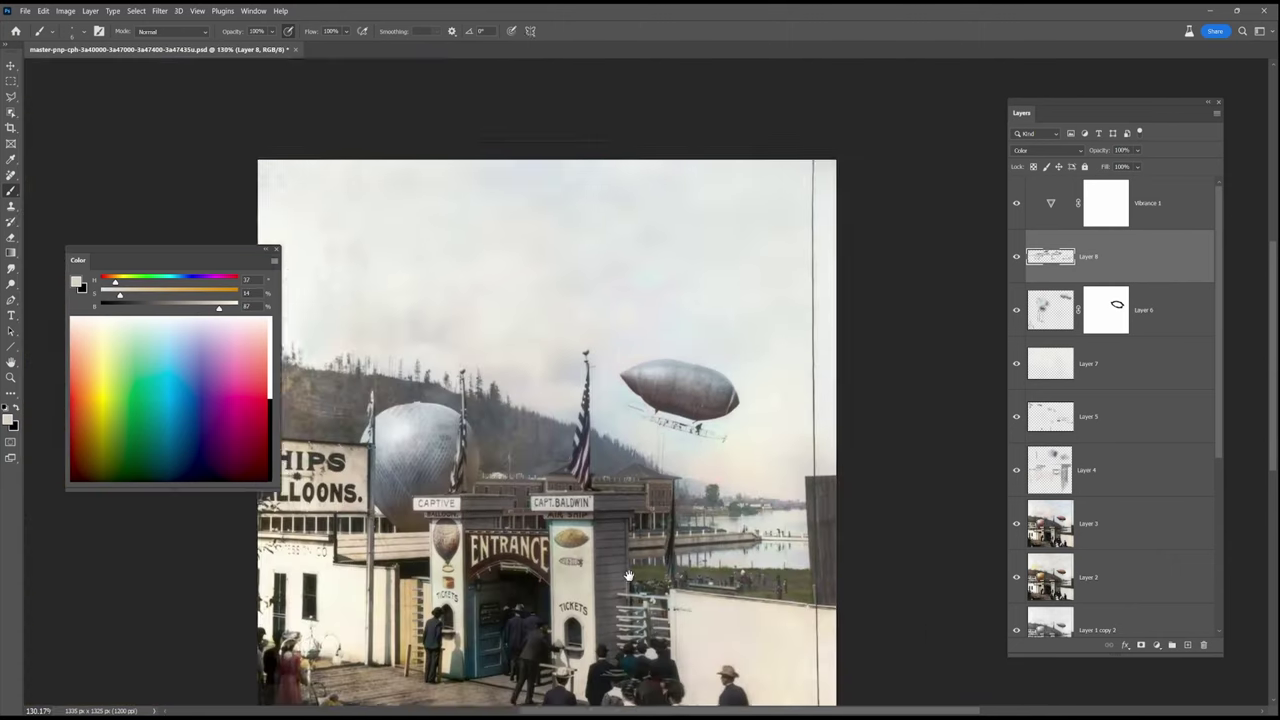
left_click_drag(645, 700, 674, 610)
scroll(674, 628, "up", 5)
left_click(580, 547, "alt")
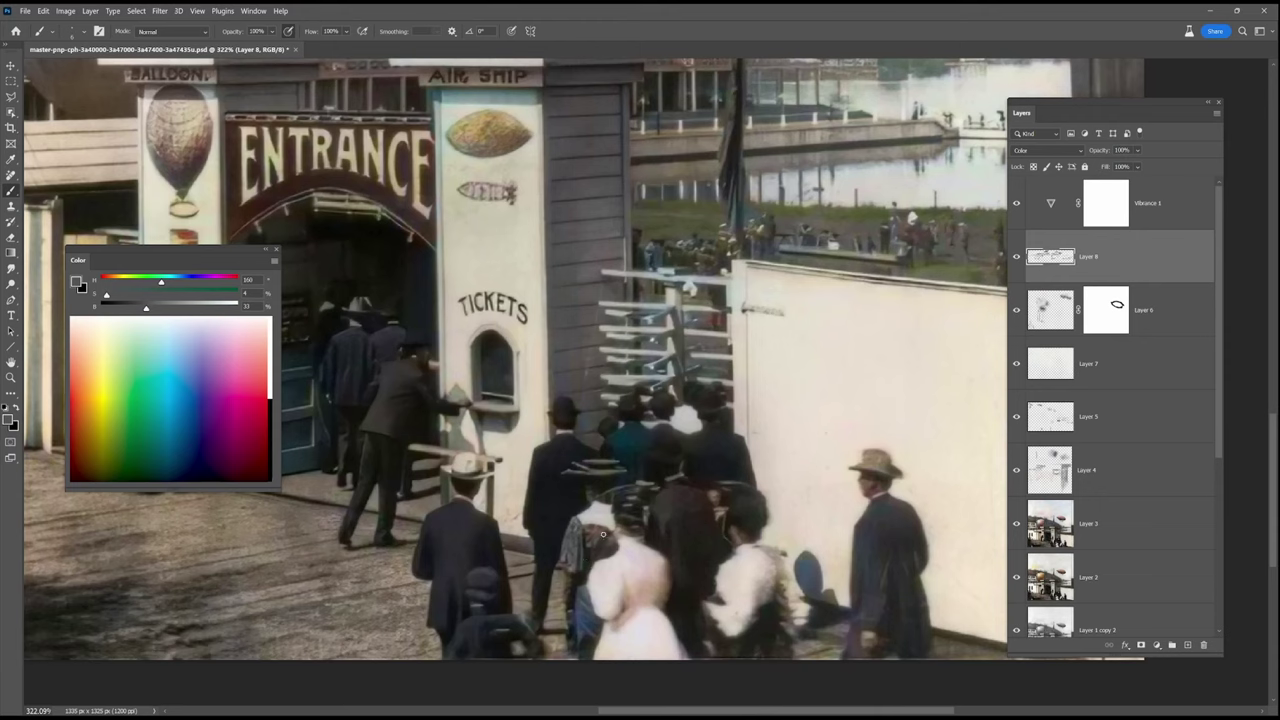
left_click(572, 617, "alt")
Sample tones from the plant, the crowd and the booth wall and neutralize the bluish post among the slats
left_click(824, 591, "alt")
left_click(827, 594, "alt")
left_click(829, 595, "alt")
left_click(631, 466, "alt")
left_click(563, 366, "alt")
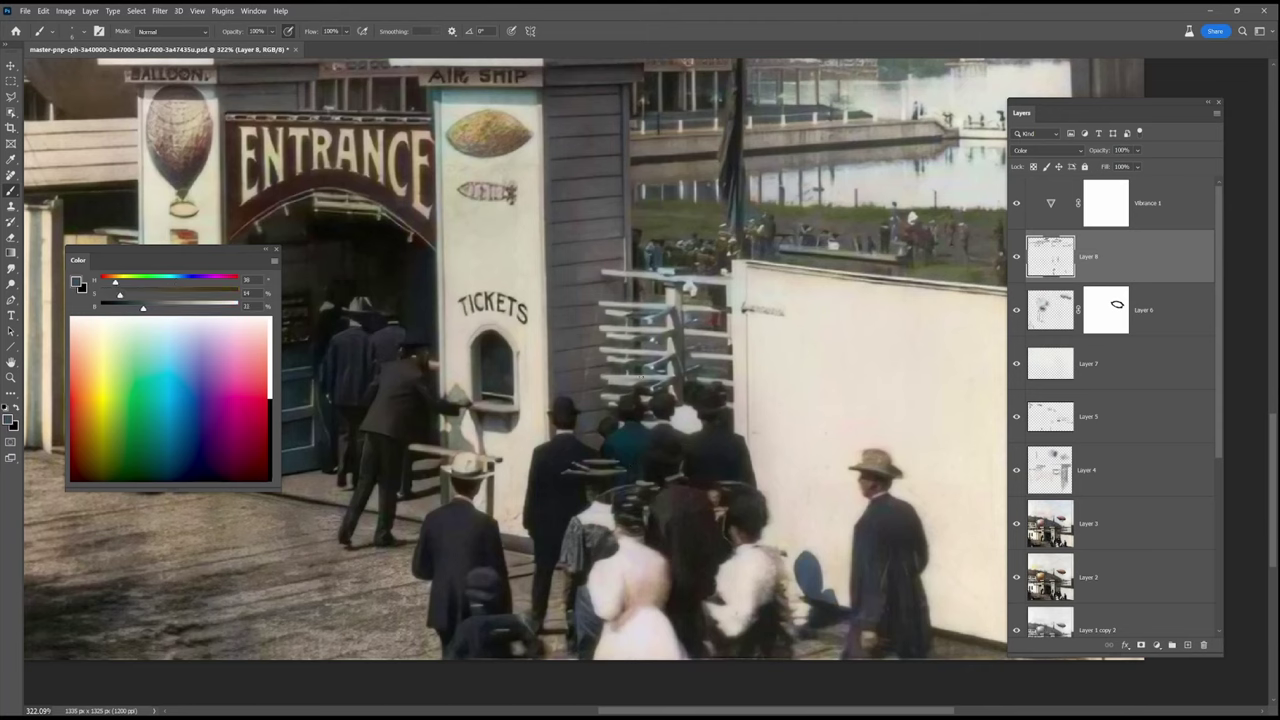
Sample the pale pink of the foreground woman's dress and paint it evenly over her blouse and skirt
left_click(645, 557, "alt")
left_click(610, 571, "alt")
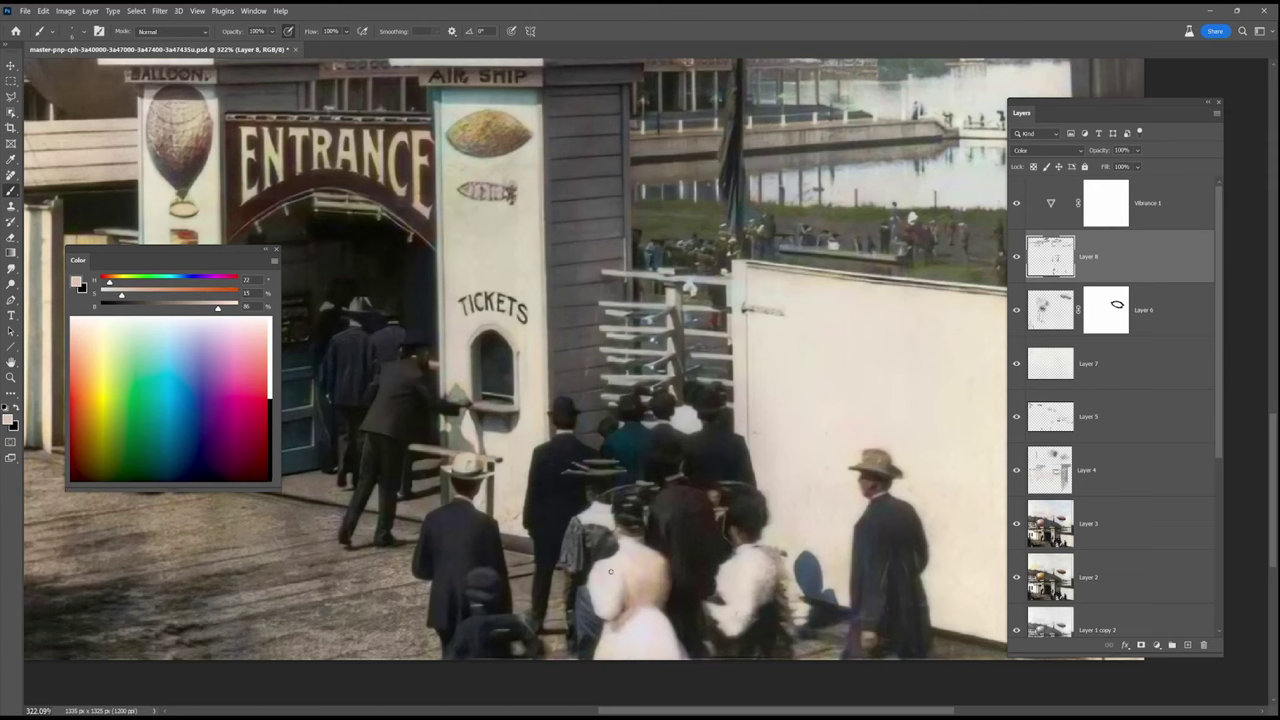
left_click_drag(615, 626, 660, 641)
scroll(520, 612, "down", 3)
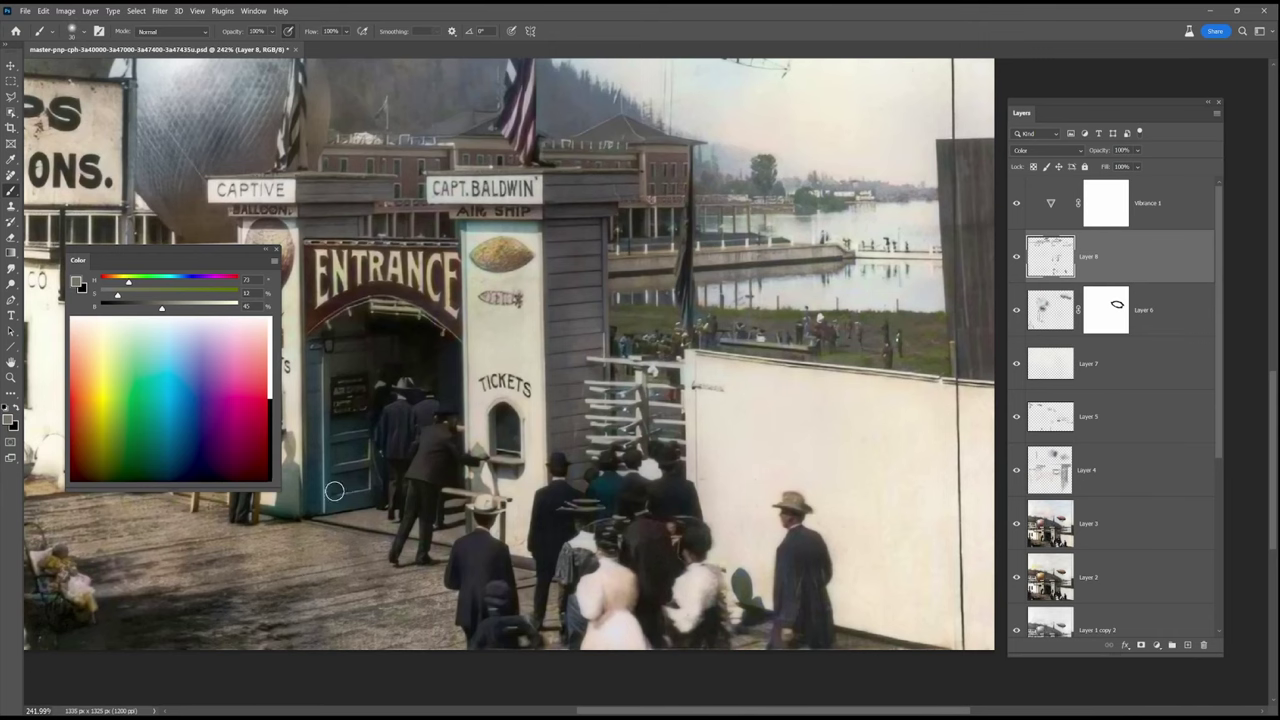
Recolor the plant beside the fence green and sample the dark coat of the man in the straw hat
scroll(769, 507, "left", 3)
left_click_drag(769, 507, 615, 473)
left_click(790, 508, "alt")
left_click(917, 602, "alt")
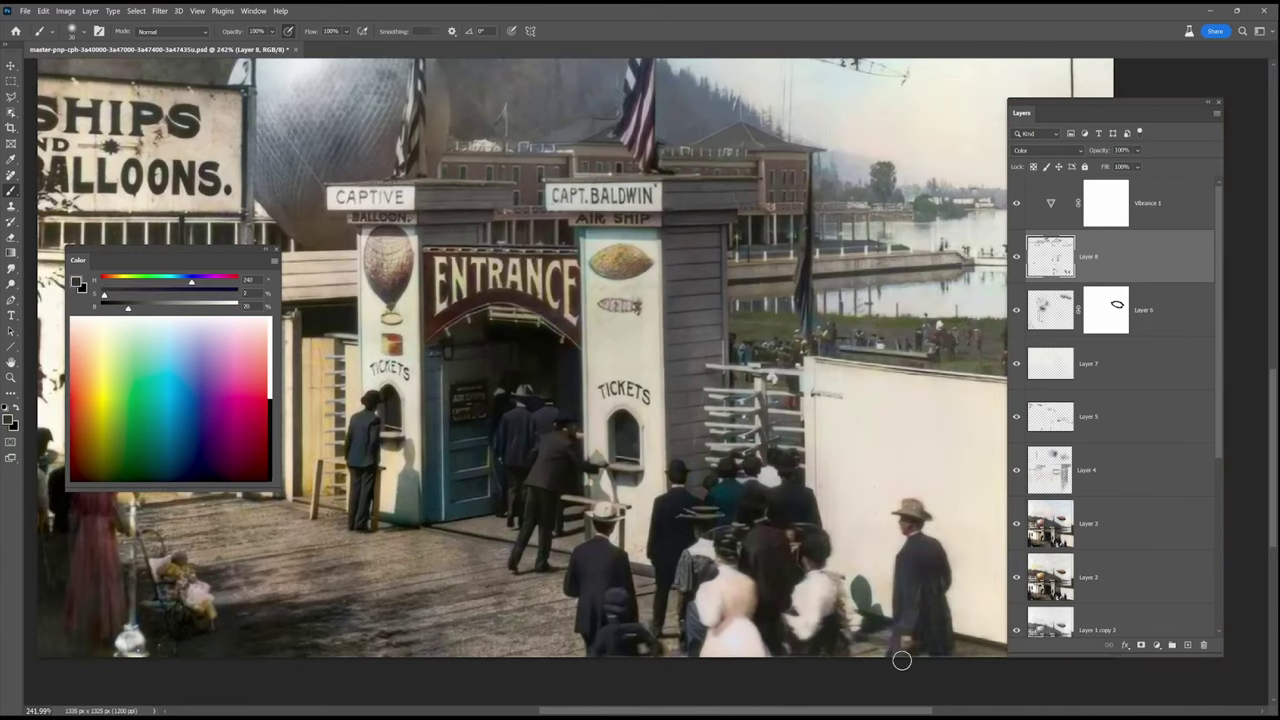
Sample the blue-gray of the street lamp, lower its saturation and paint the globe hanging beside the woman in red
scroll(918, 558, "left", 4)
scroll(488, 583, "up", 2)
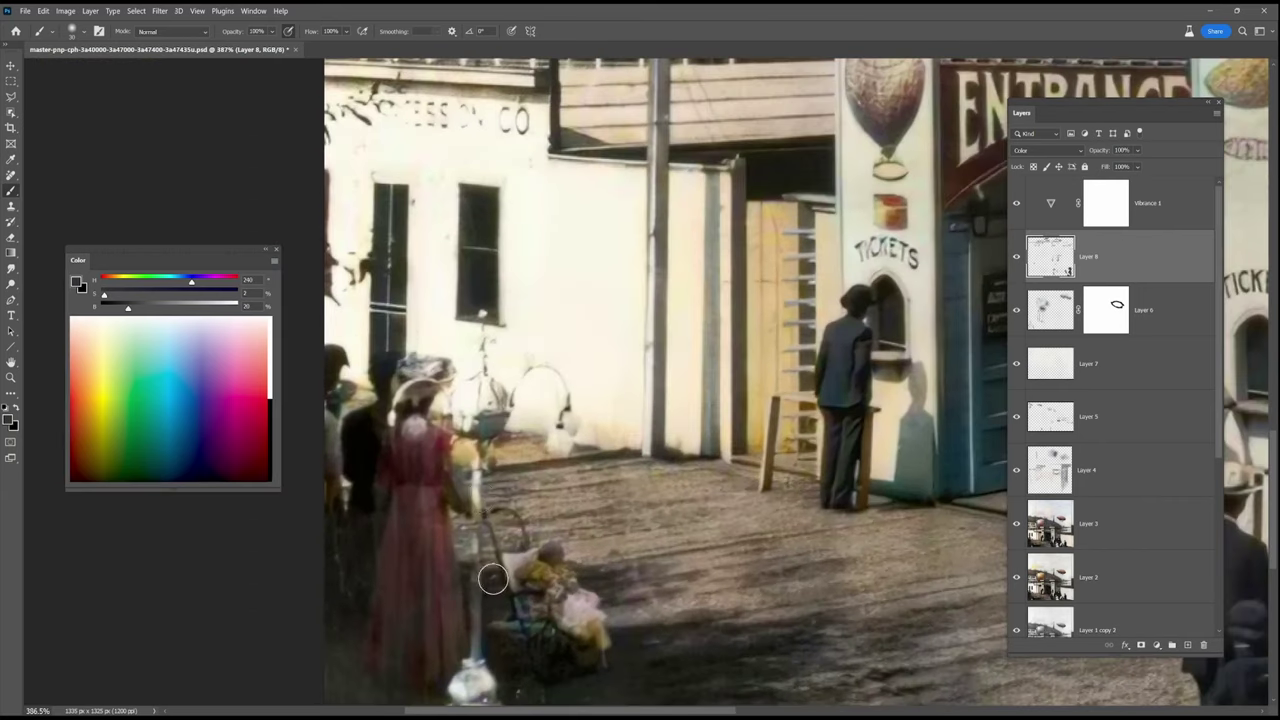
left_click(482, 478, "alt")
left_click(476, 540, "alt")
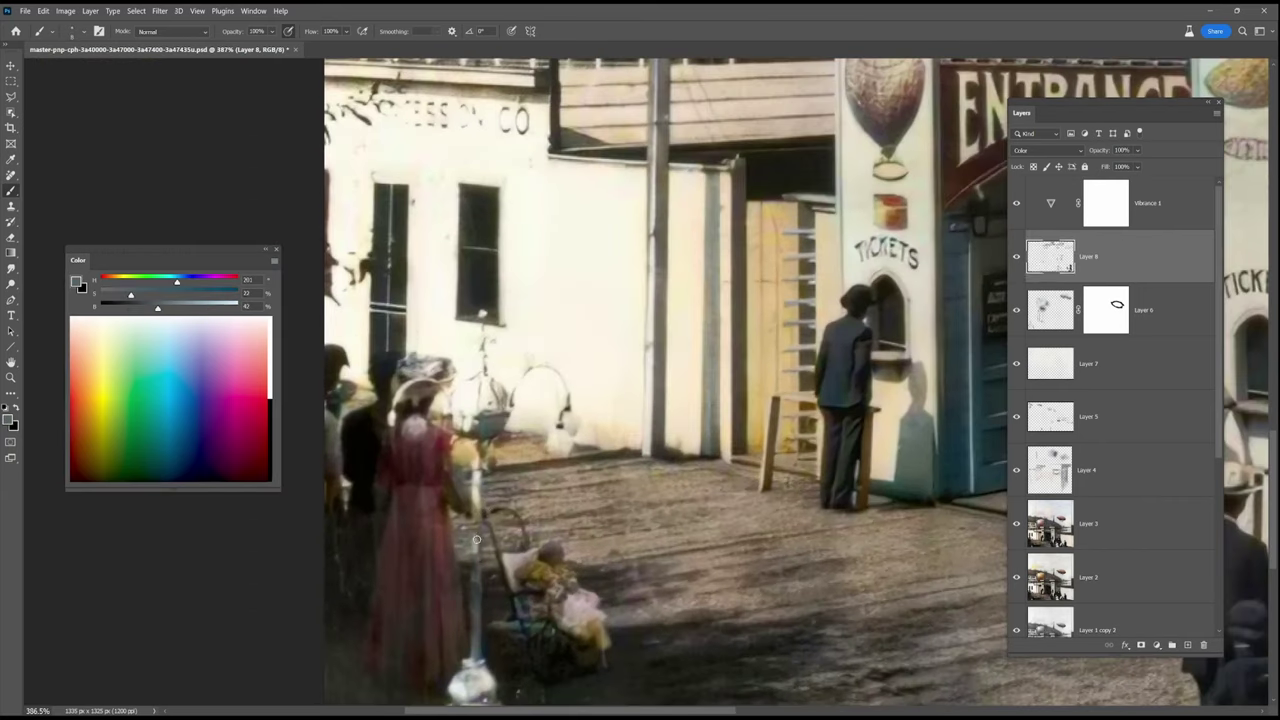
left_click_drag(131, 294, 109, 294)
left_click(502, 416)
Sample the red of the woman's dress and paint it over the dress's back and sleeve
left_click(443, 444, "alt")
left_click(435, 467, "alt")
left_click_drag(447, 446, 455, 505)
Sample pink, wood and dark tones and even out the colors of the baby carriage's bundle and the figures behind the woman
left_click(591, 610, "alt")
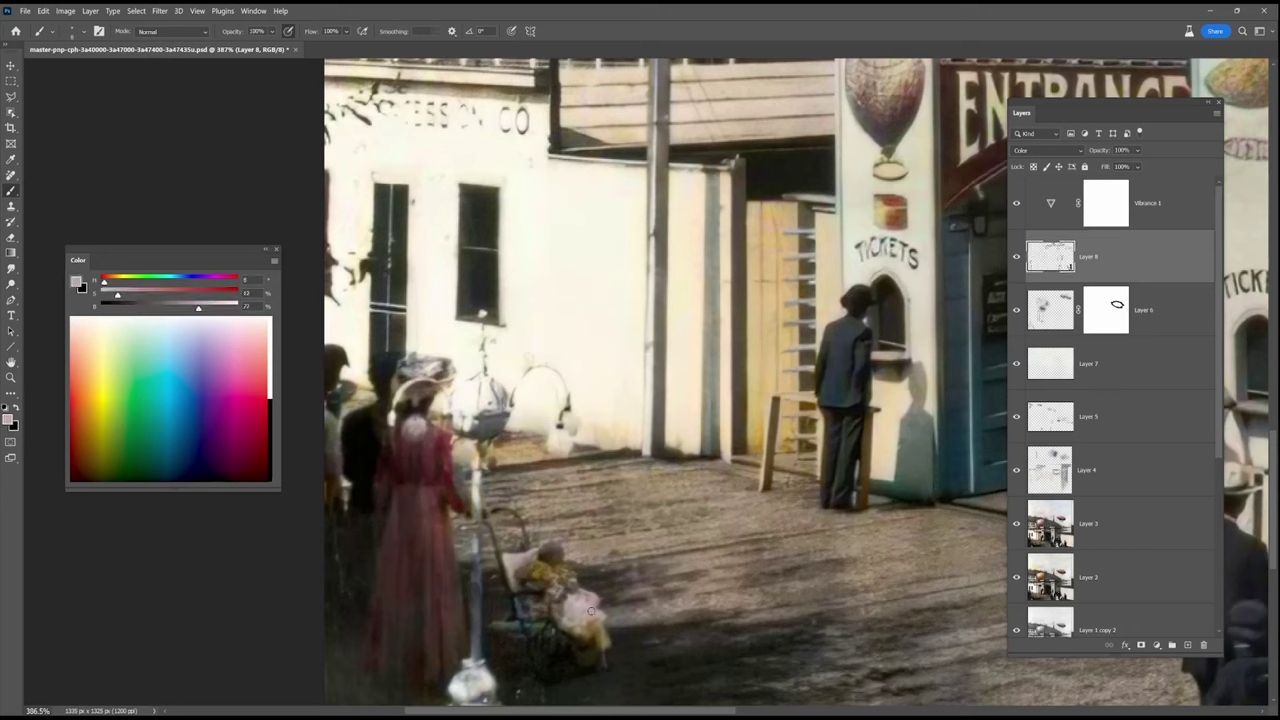
left_click(757, 424, "alt")
left_click(758, 410, "alt")
left_click(353, 374, "alt")
Mix a pale cream and a light skin tone and tint the bundle in the baby carriage and the child's face
left_click(239, 326)
left_click(115, 280)
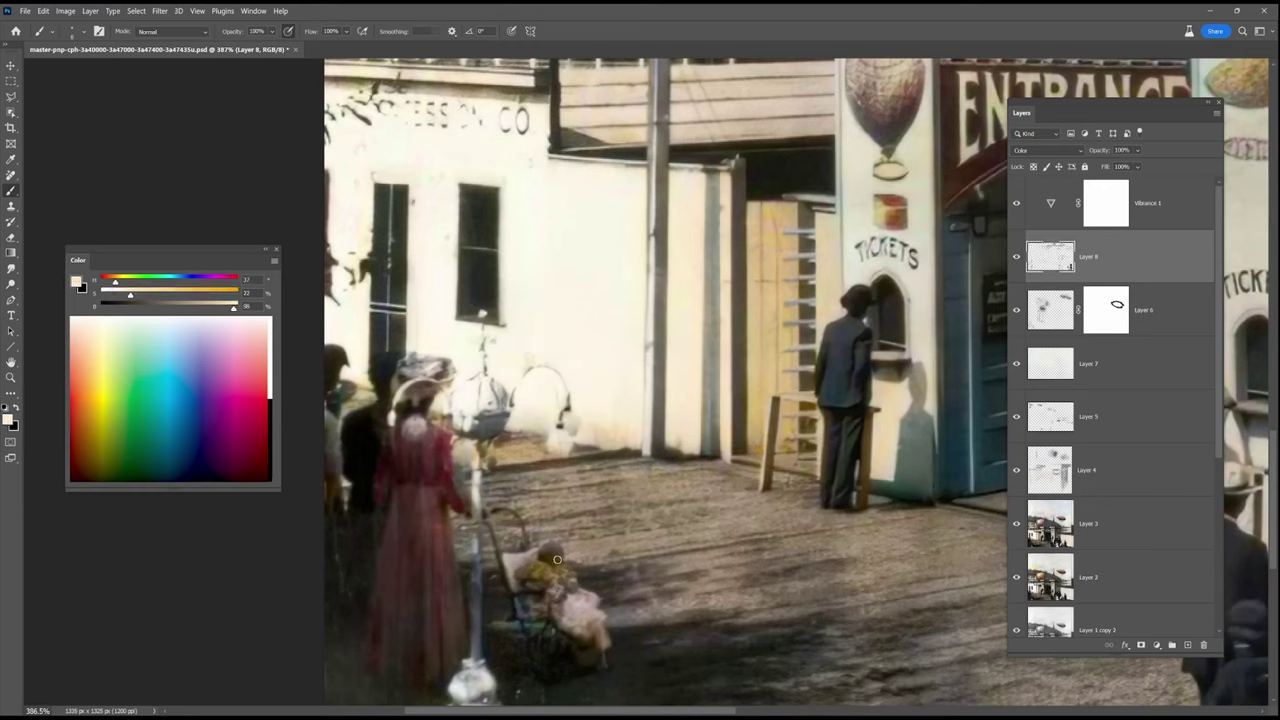
left_click(108, 282)
Tint the face of the man in the straw hat by the white fence and sample a dark brown from his hat
scroll(574, 600, "right", 10)
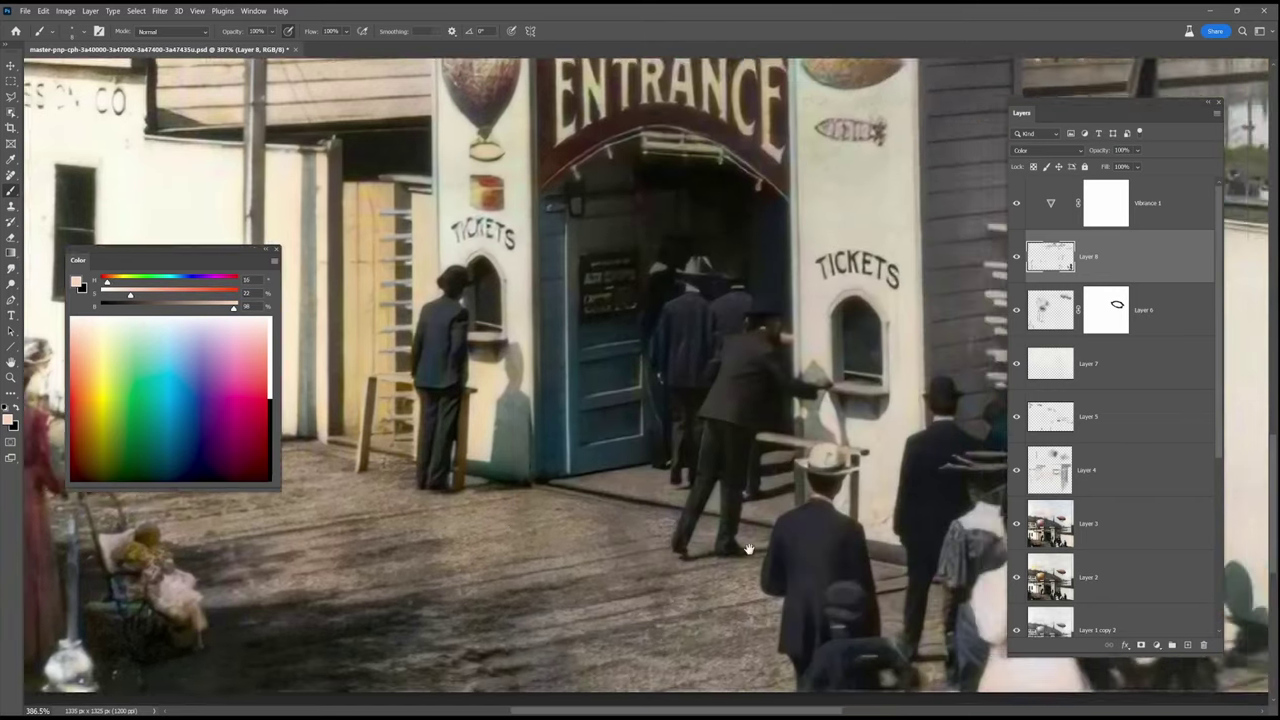
scroll(976, 533, "right", 8)
scroll(922, 385, "down", 3)
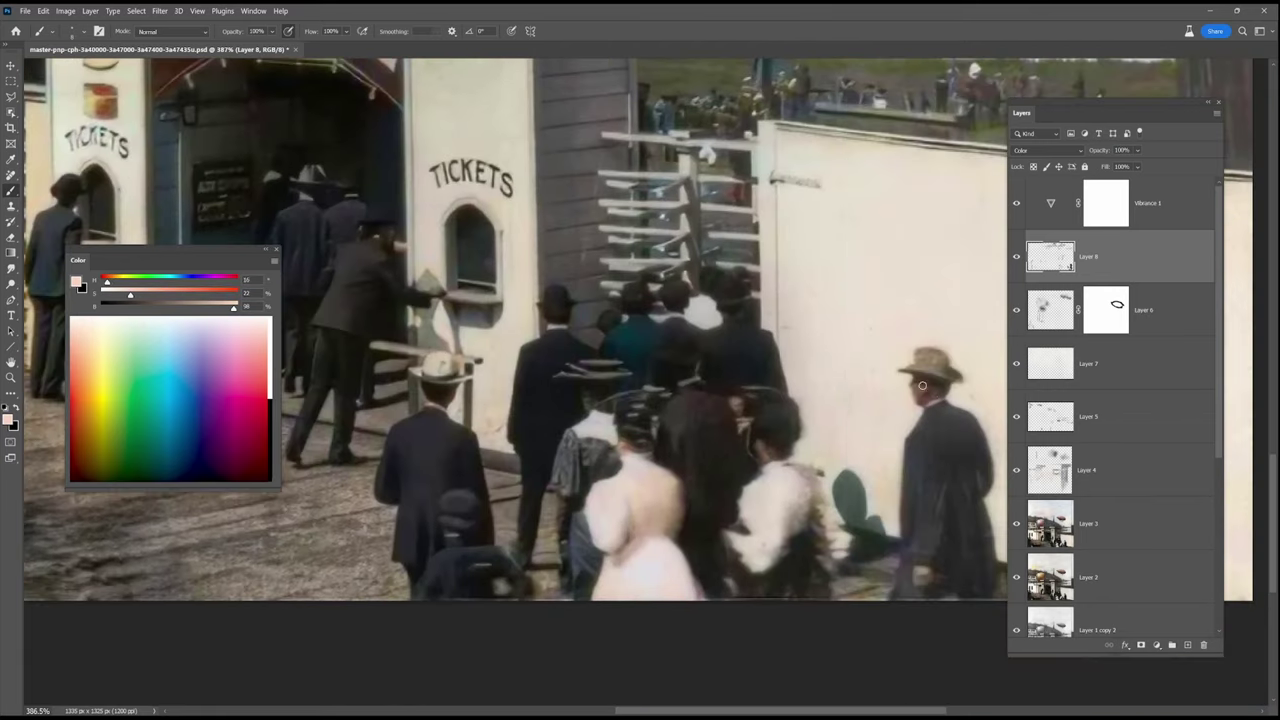
left_click(947, 378, "alt")
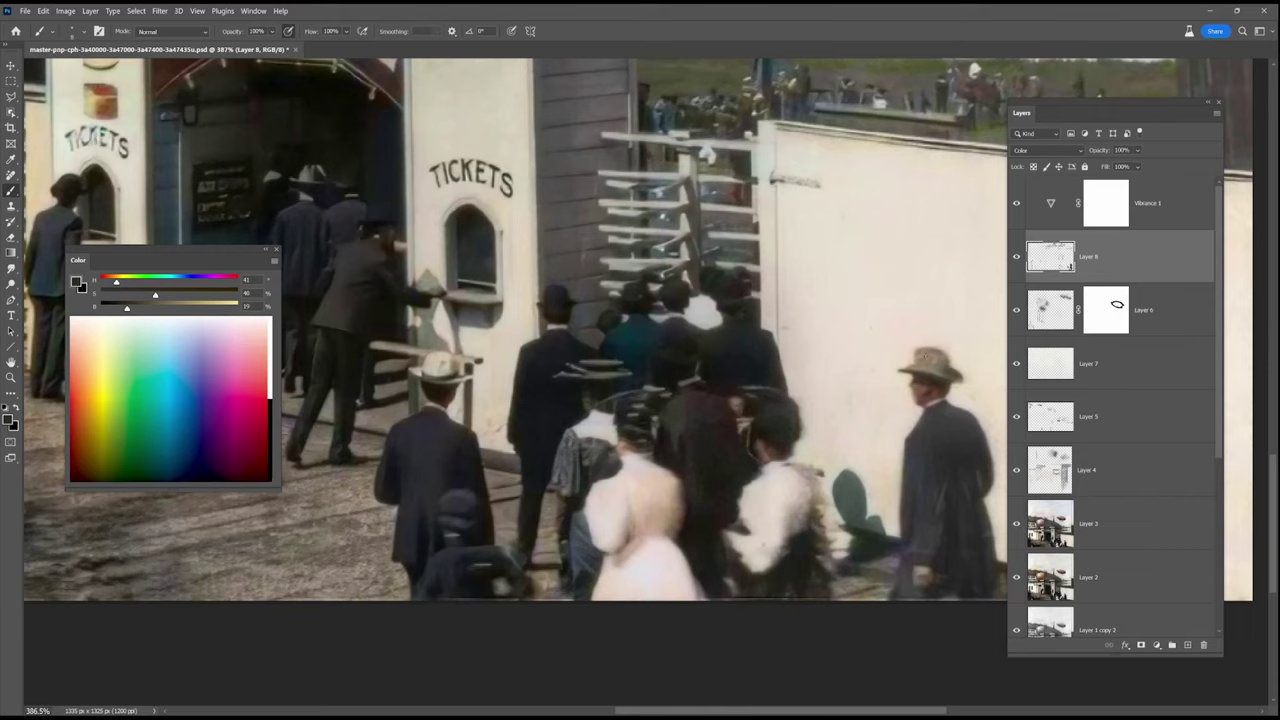
Sample gray and muted green tones and even out the colors of the dark wooden fence and the grass behind the white wall
scroll(766, 515, "down", 4)
left_click_drag(843, 274, 688, 434)
left_click(702, 371, "alt")
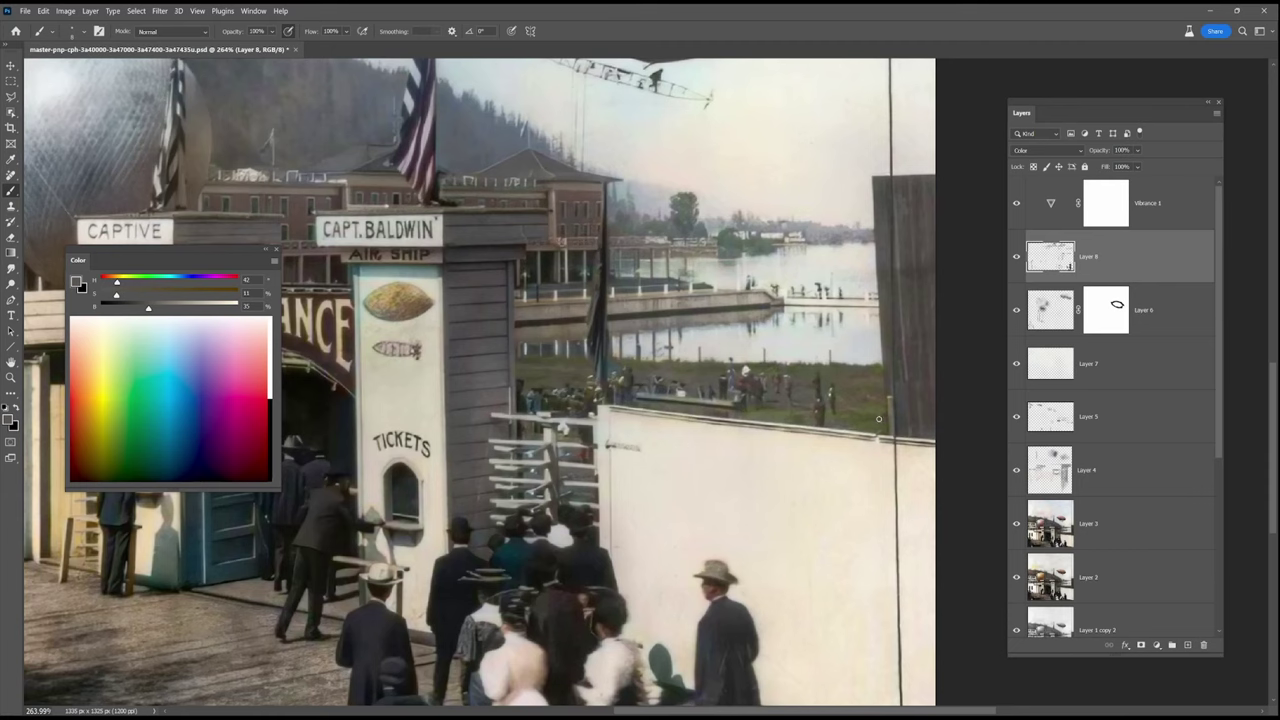
left_click(858, 366, "alt")
left_click(771, 404, "alt")
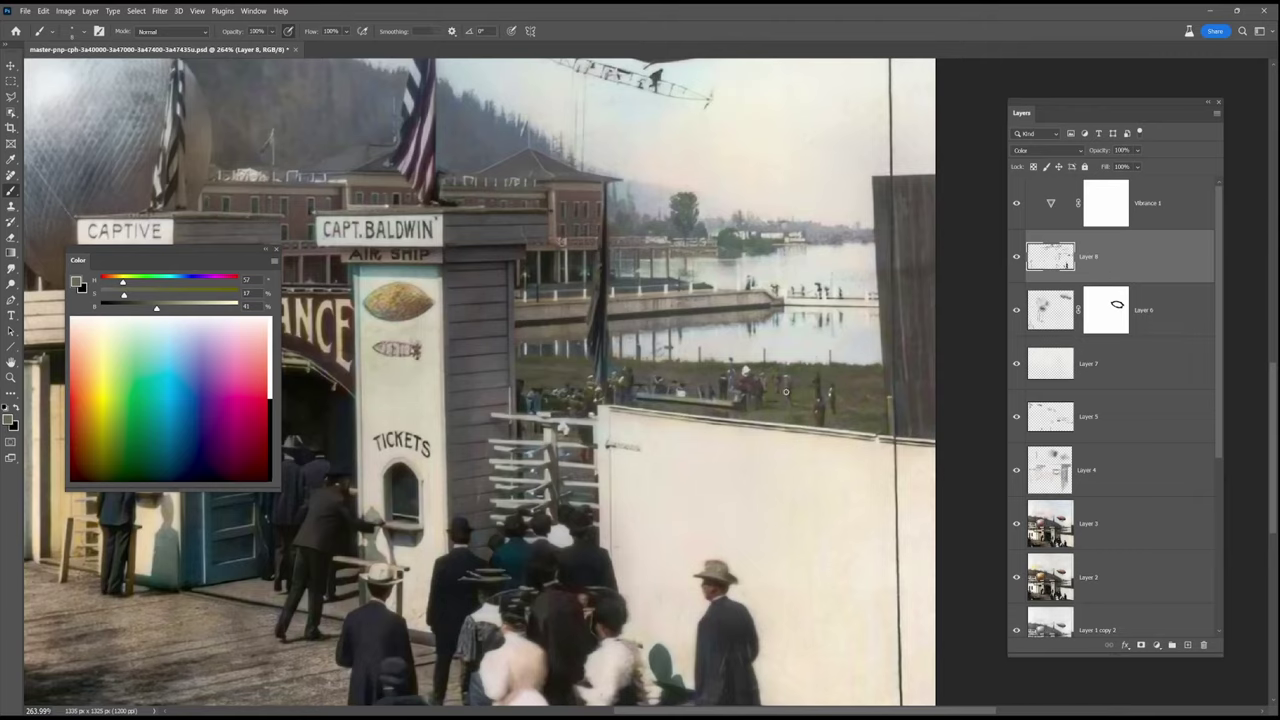
Sample the dark red of the flag above the Capt. Baldwin sign and paint over its discolored parts
left_click_drag(375, 175, 582, 487)
scroll(580, 486, "up", 3)
left_click(666, 470, "alt")
left_click_drag(664, 472, 660, 381)
left_click_drag(660, 320, 663, 375)
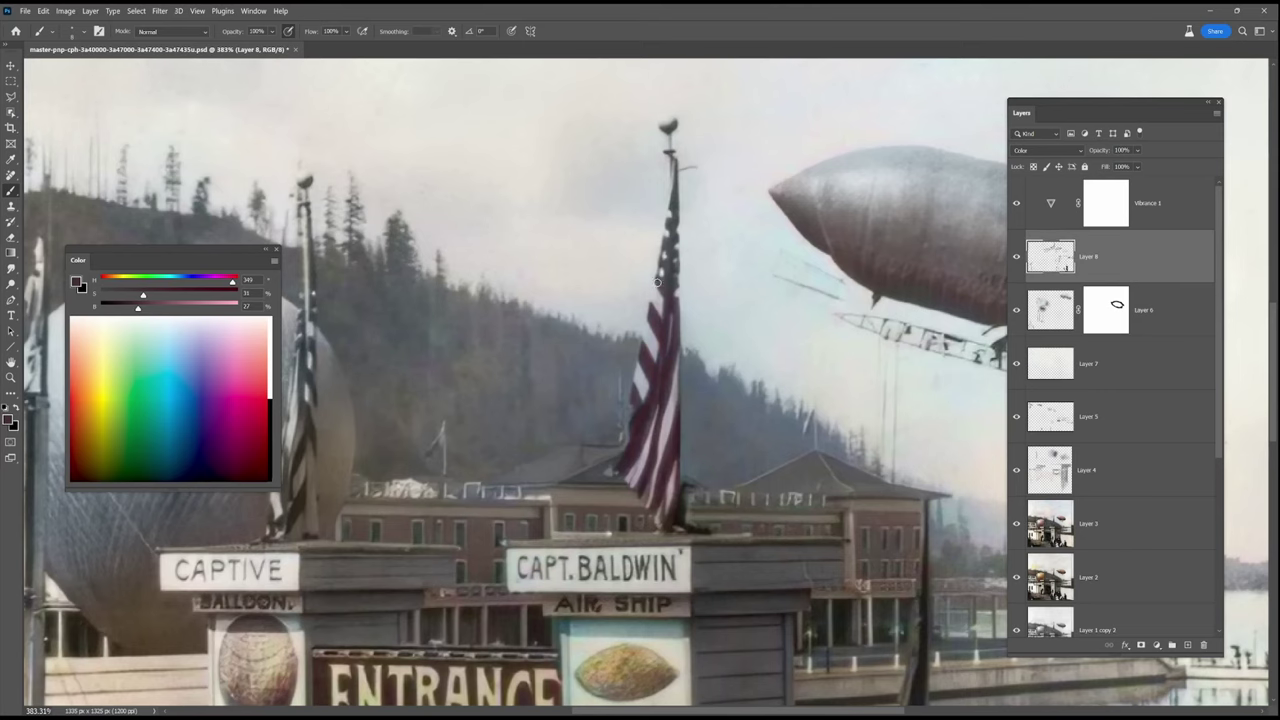
Paint dark red stripes on the flag above the Captive sign, color both flags' star fields blue and sample a light gray
scroll(665, 410, "left", 5)
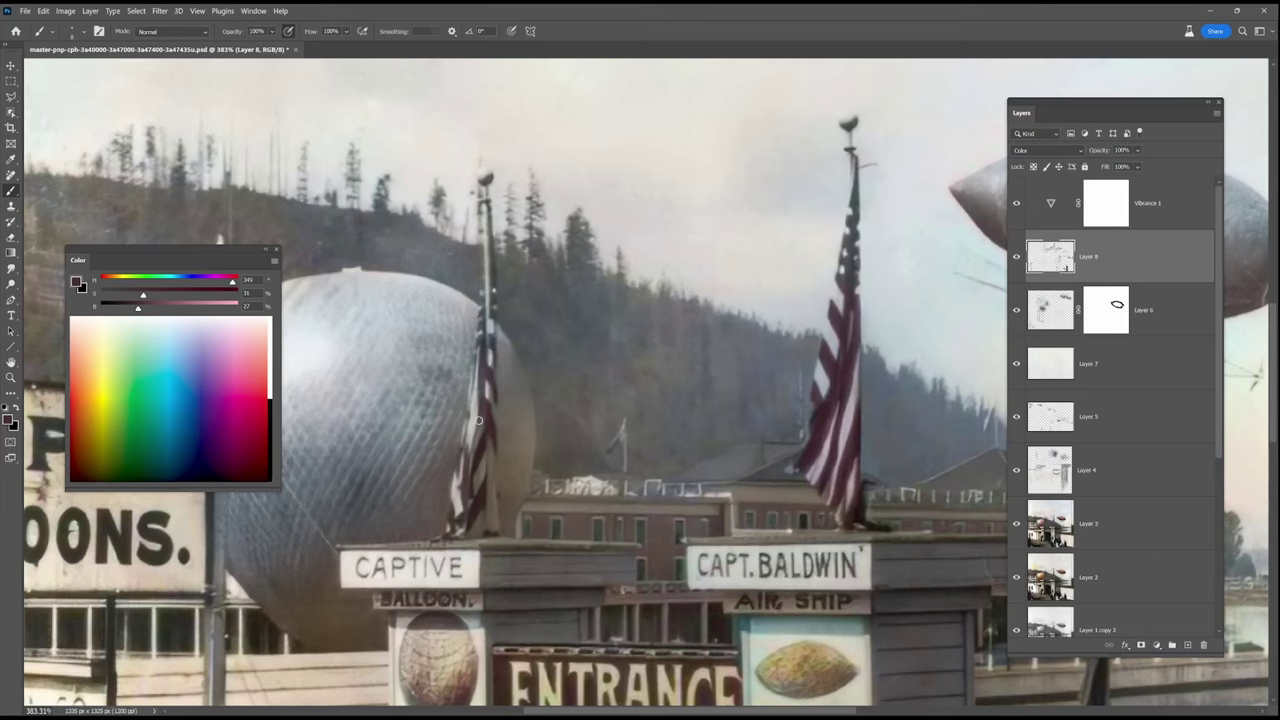
mouse_move(848, 240)
left_mouse_down()
mouse_move(845, 283)
mouse_move(854, 190)
left_mouse_up()
left_click(778, 477, "alt")
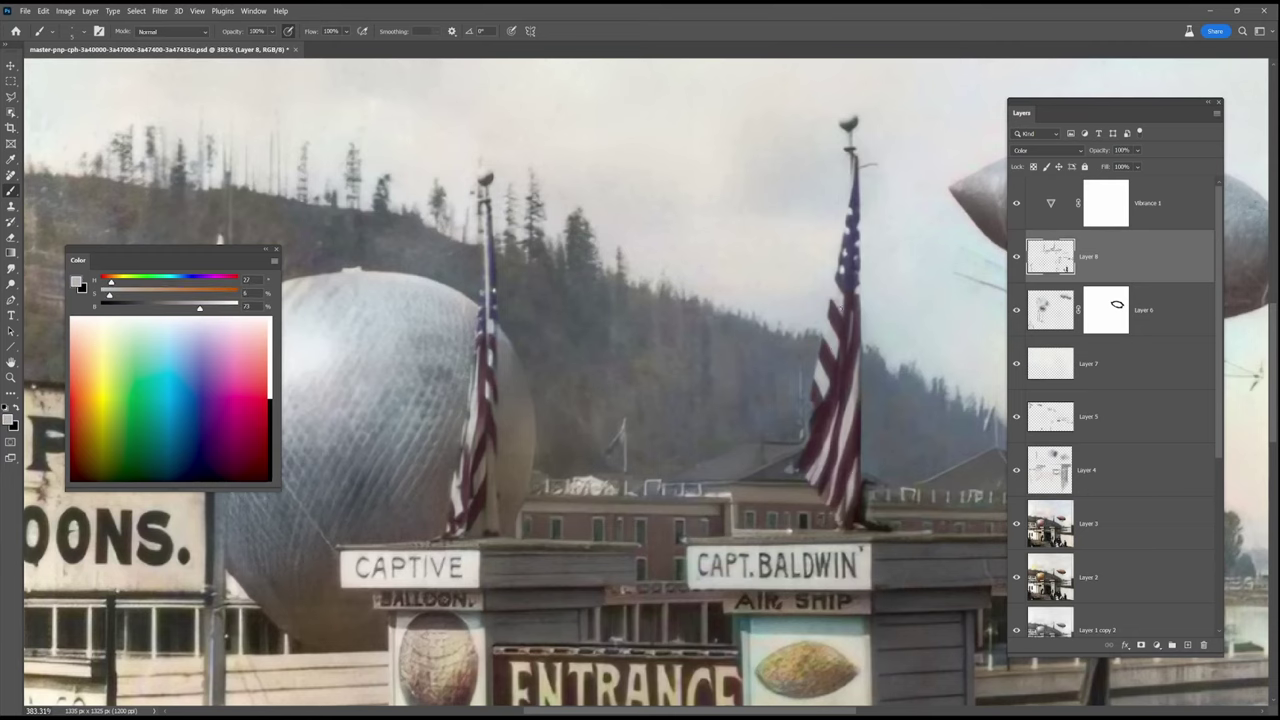
Sample off-white tones and neutralize the color tints along the white wall and the sky at the photo's outer edge
scroll(805, 228, "down", 5)
left_click_drag(803, 228, 668, 220)
left_click(419, 497, "alt")
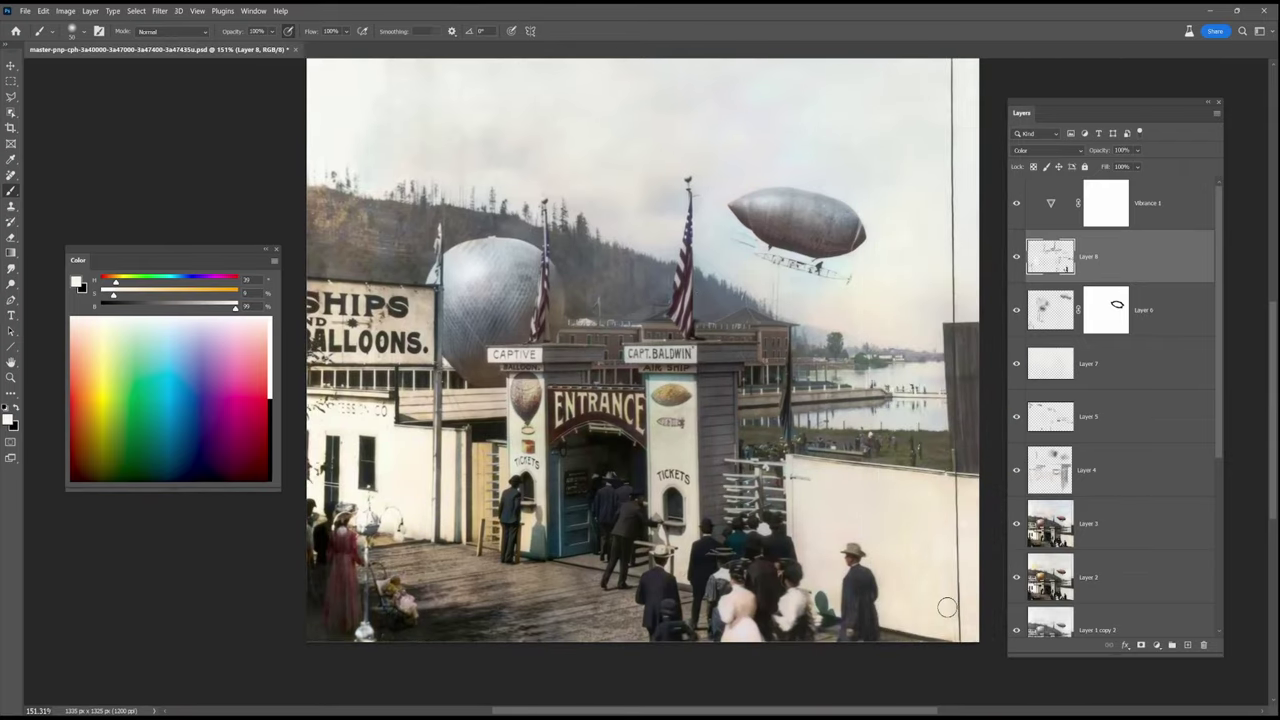
scroll(850, 470, "down", 2)
scroll(822, 396, "up", 2)
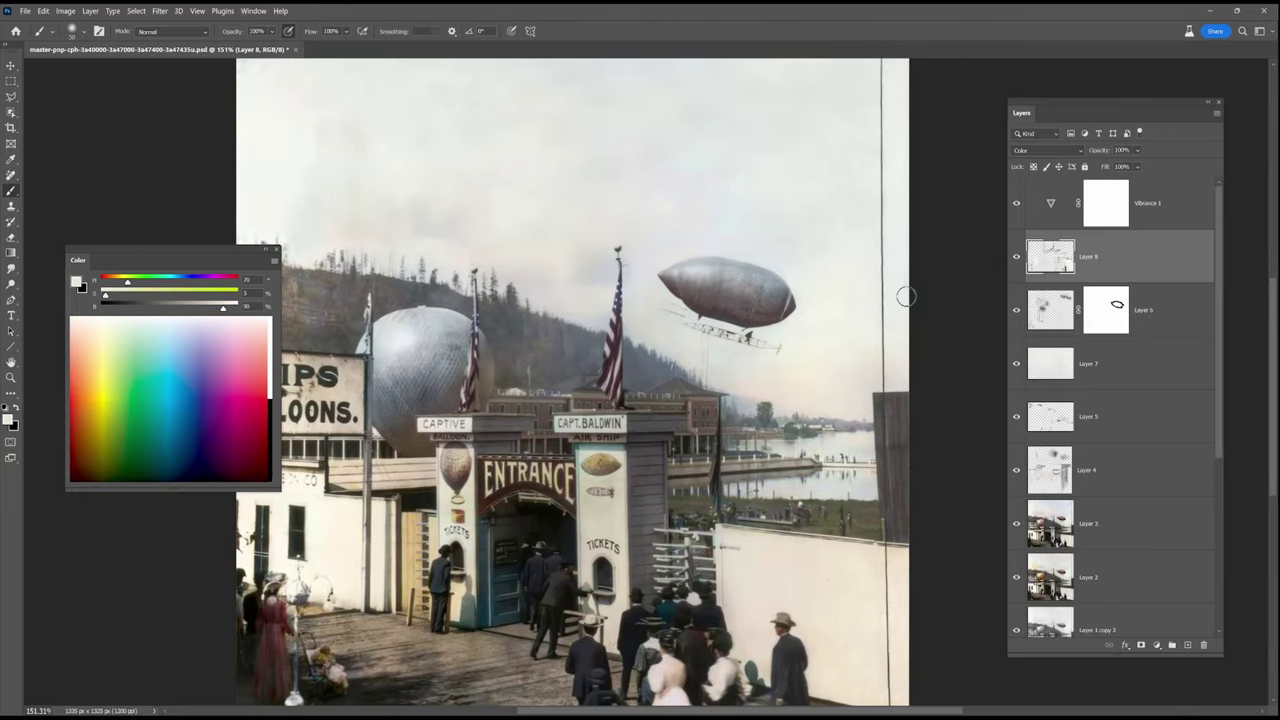
scroll(567, 215, "down", 2)
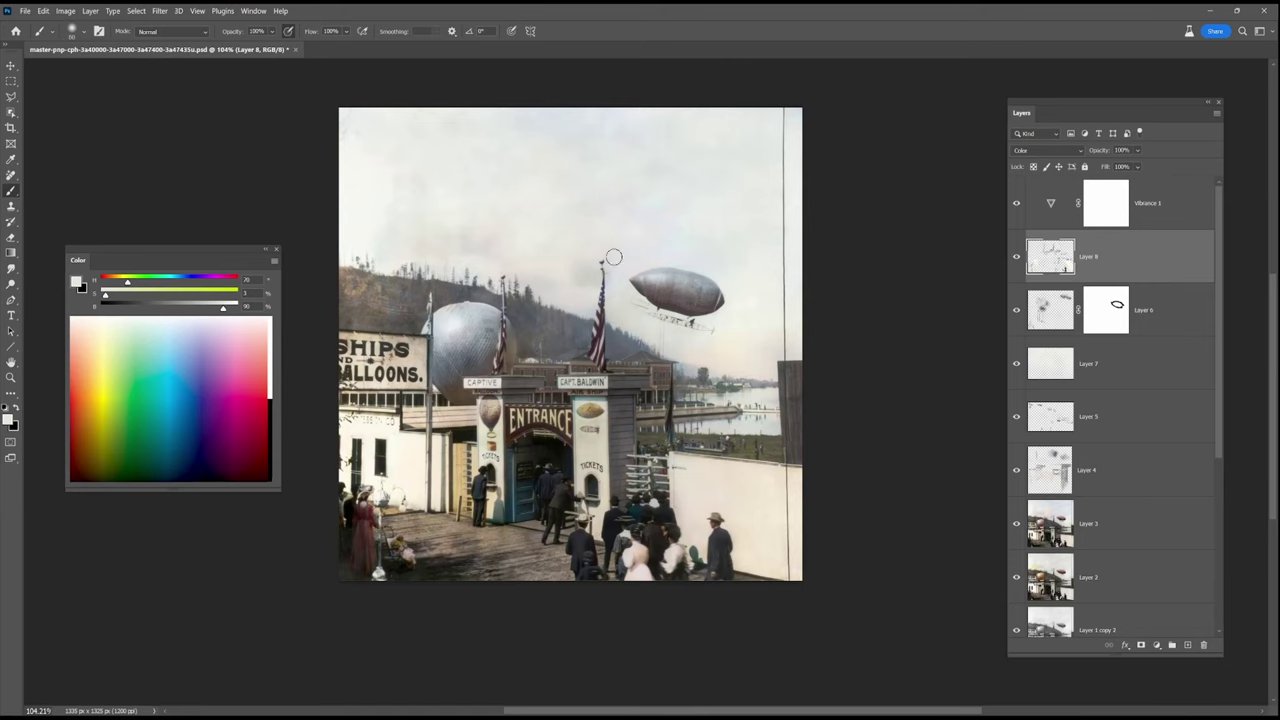
Enlarge the brush considerably and reduce its strength for broad, soft color painting
key("bracketright")
key("bracketright")
key("bracketright")
key("bracketright")
key("4")
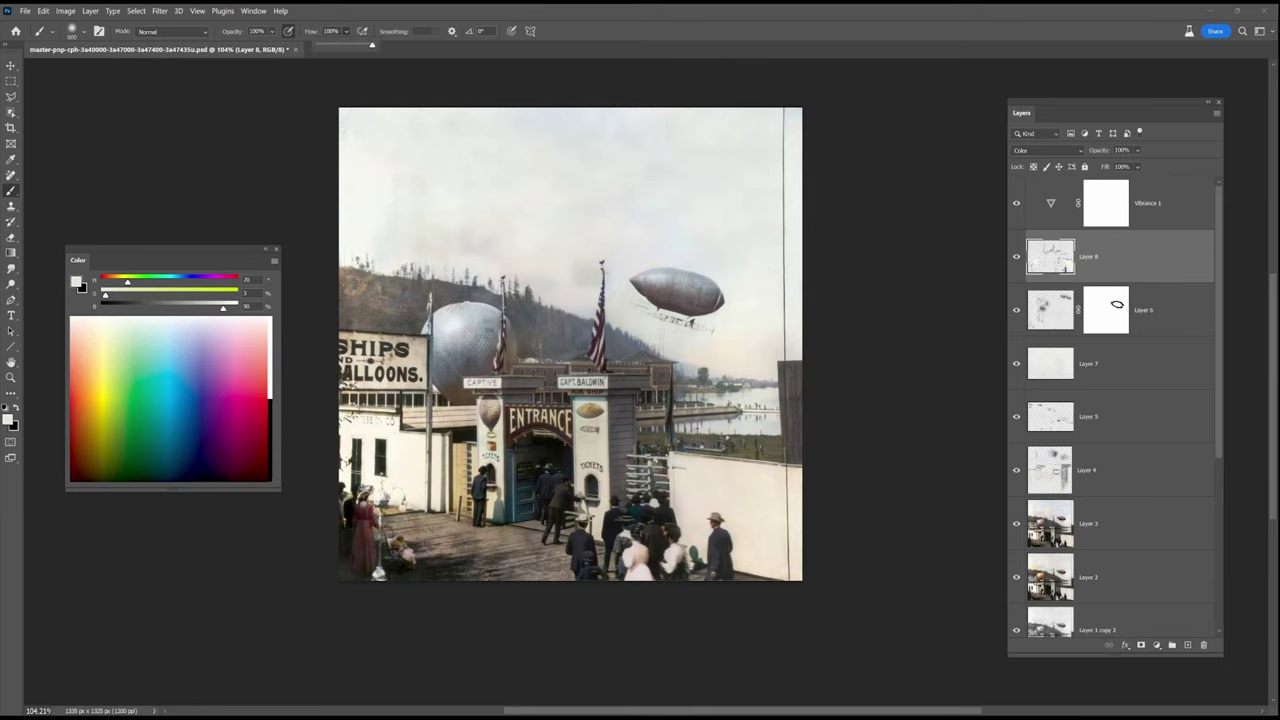